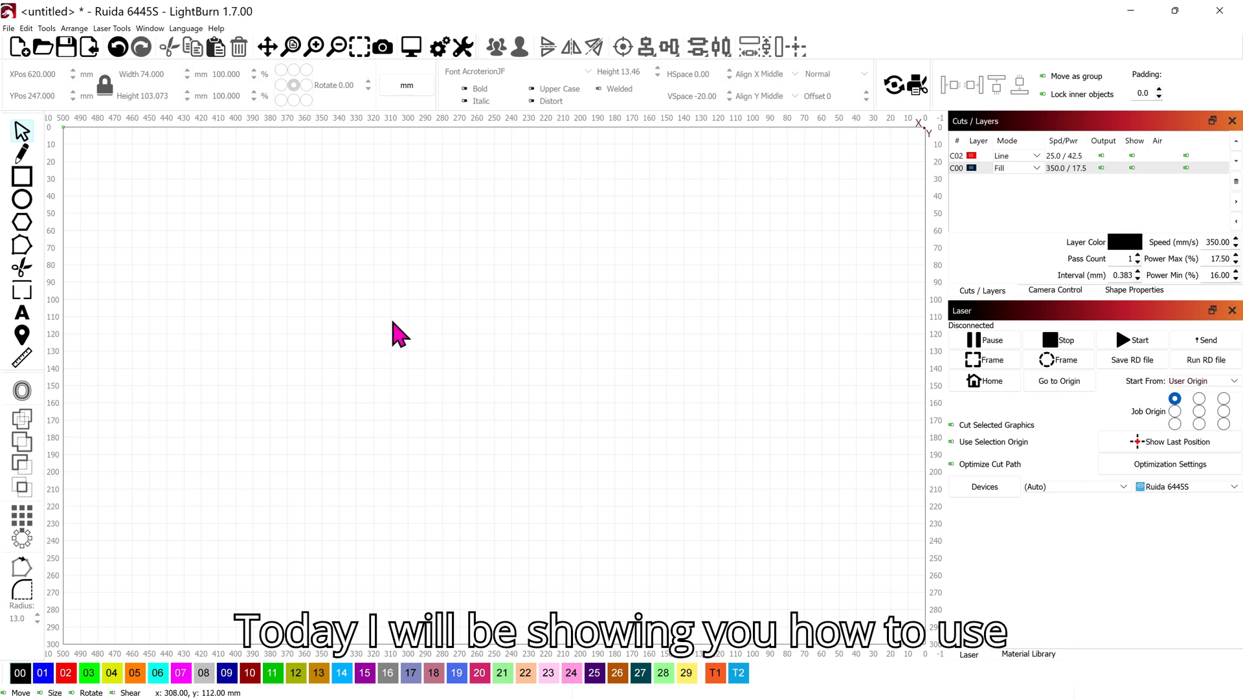
Step: Browse the example house and QR code signs, then centre the empty work area
scroll(386, 408, "down", 4)
scroll(337, 398, "down", 1)
left_click_drag(334, 397, 568, 405)
scroll(350, 454, "up", 3)
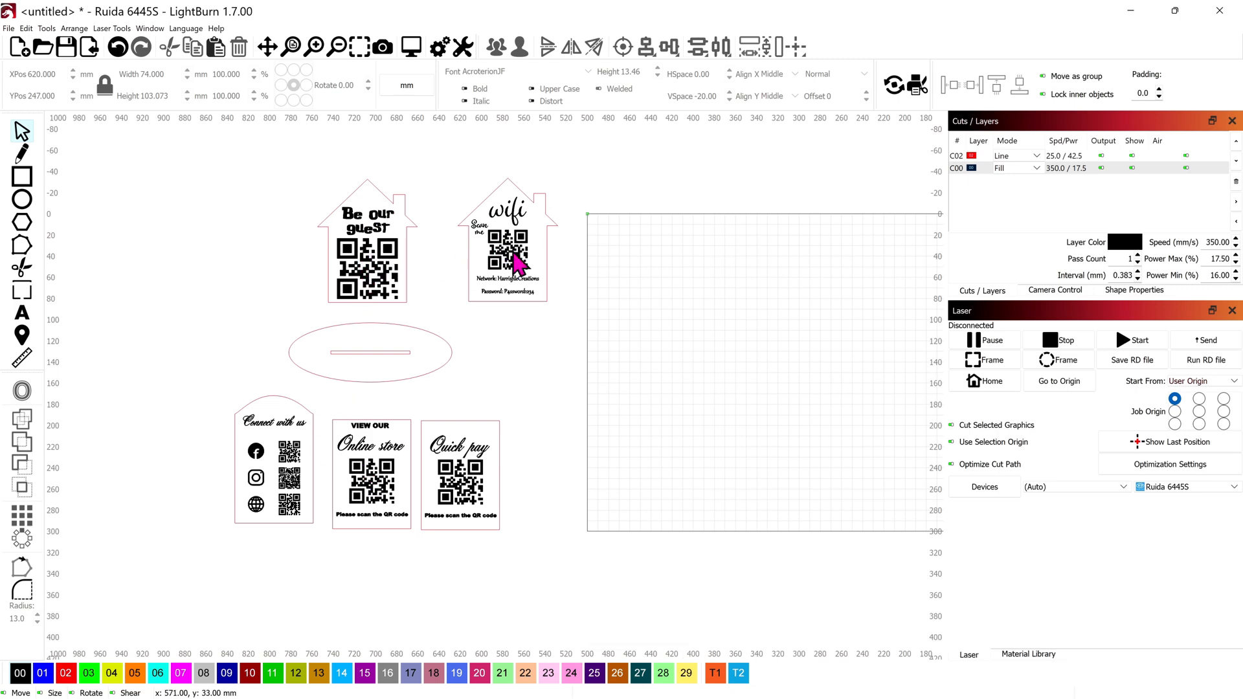
scroll(509, 285, "up", 2)
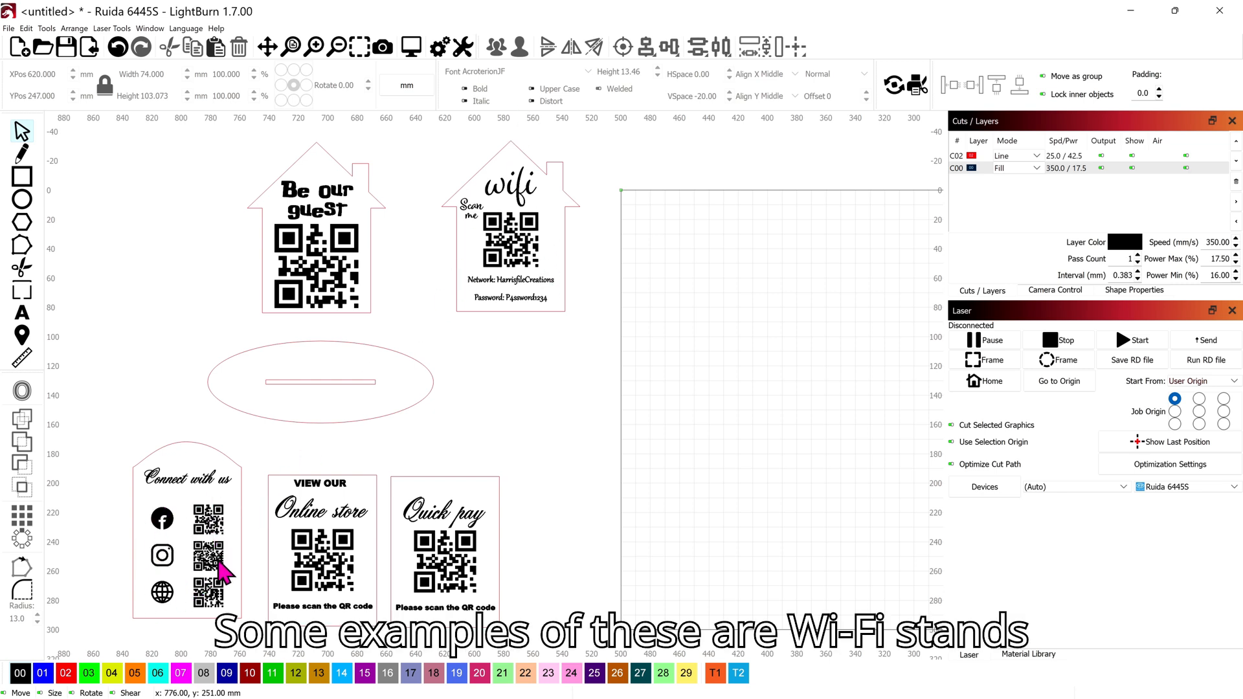
scroll(218, 543, "up", 5)
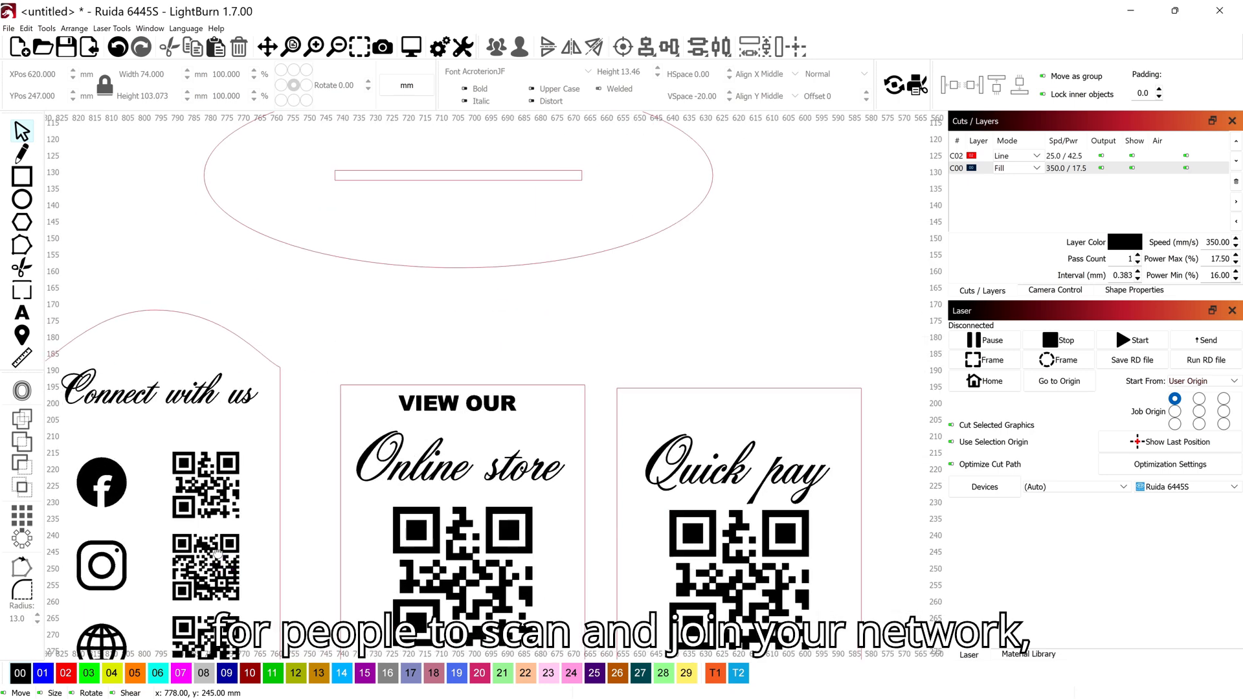
left_click_drag(218, 551, 360, 469)
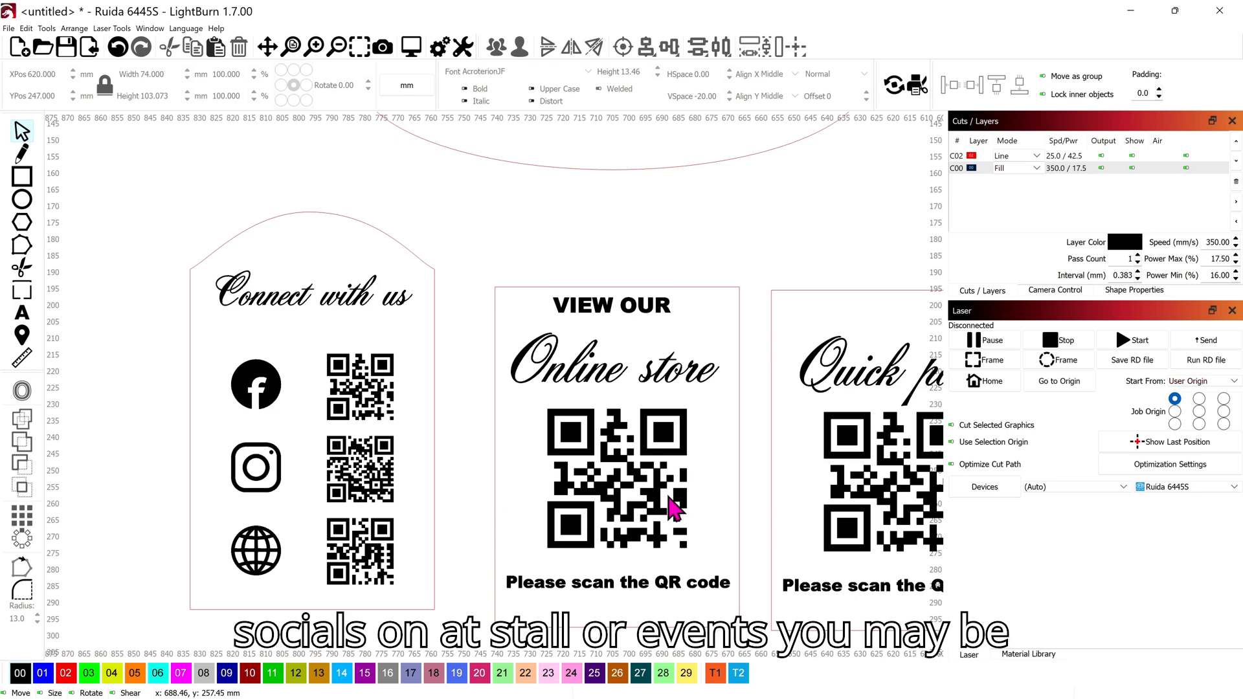
scroll(610, 473, "down", 2)
left_click_drag(610, 472, 415, 423)
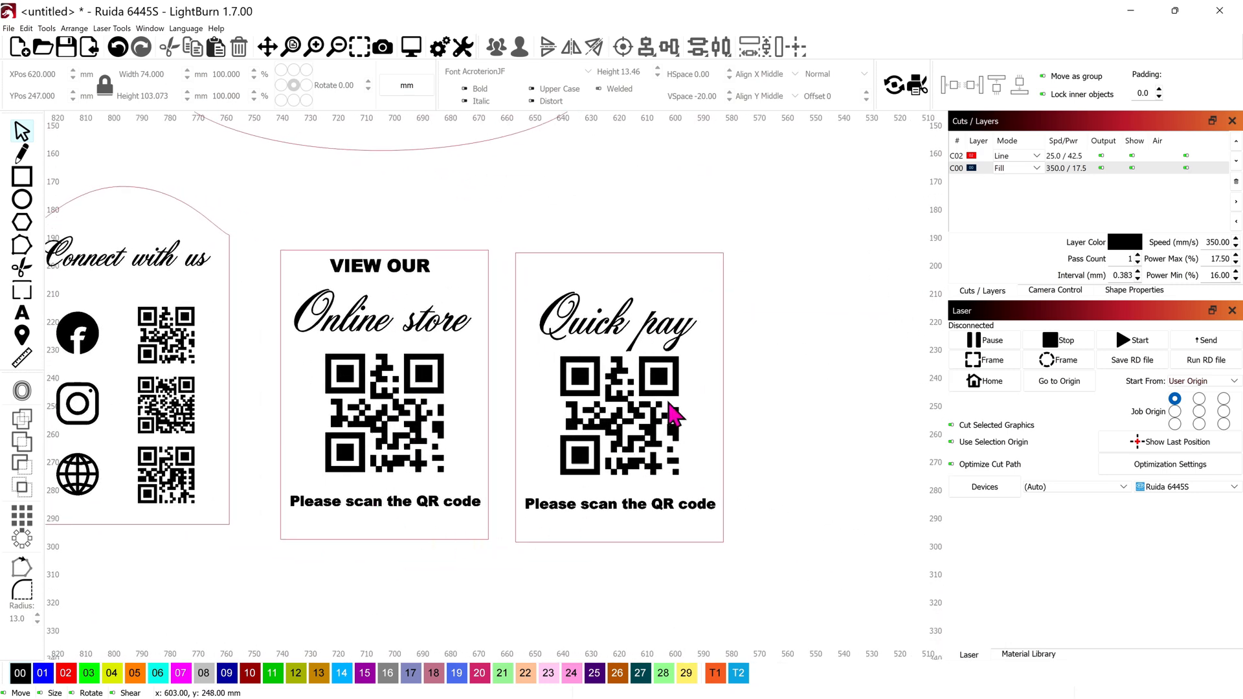
scroll(694, 458, "down", 1)
scroll(628, 440, "down", 1)
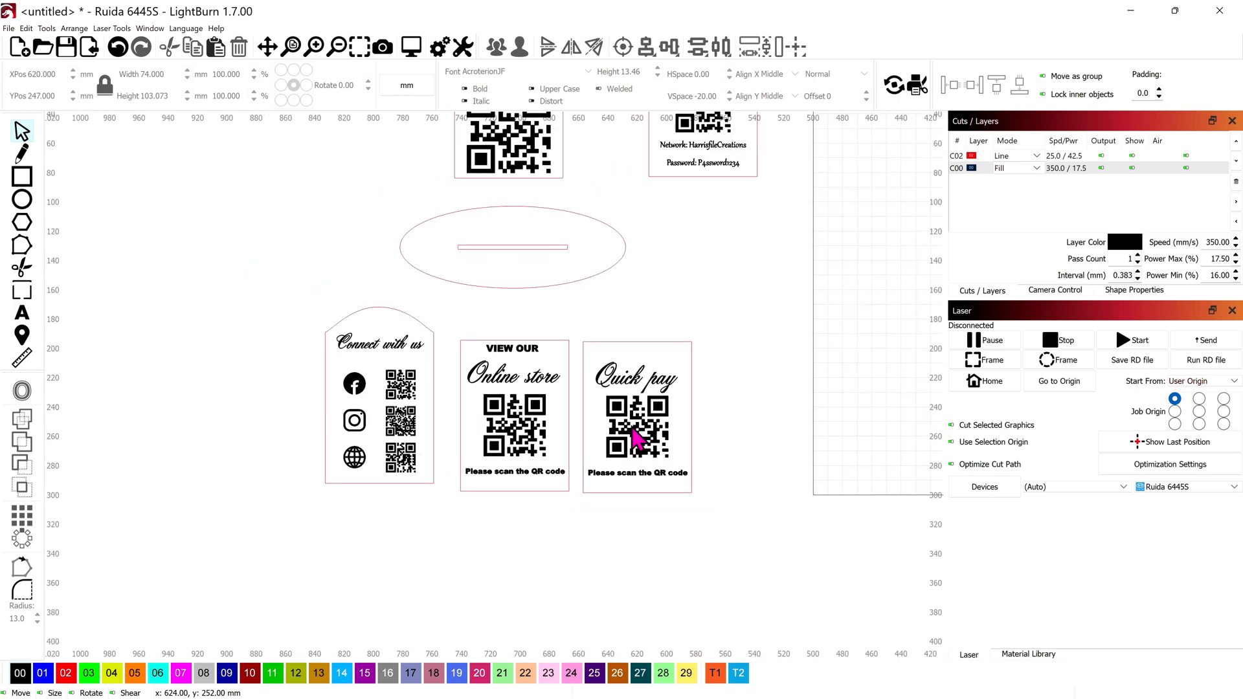
left_click_drag(709, 427, 485, 495)
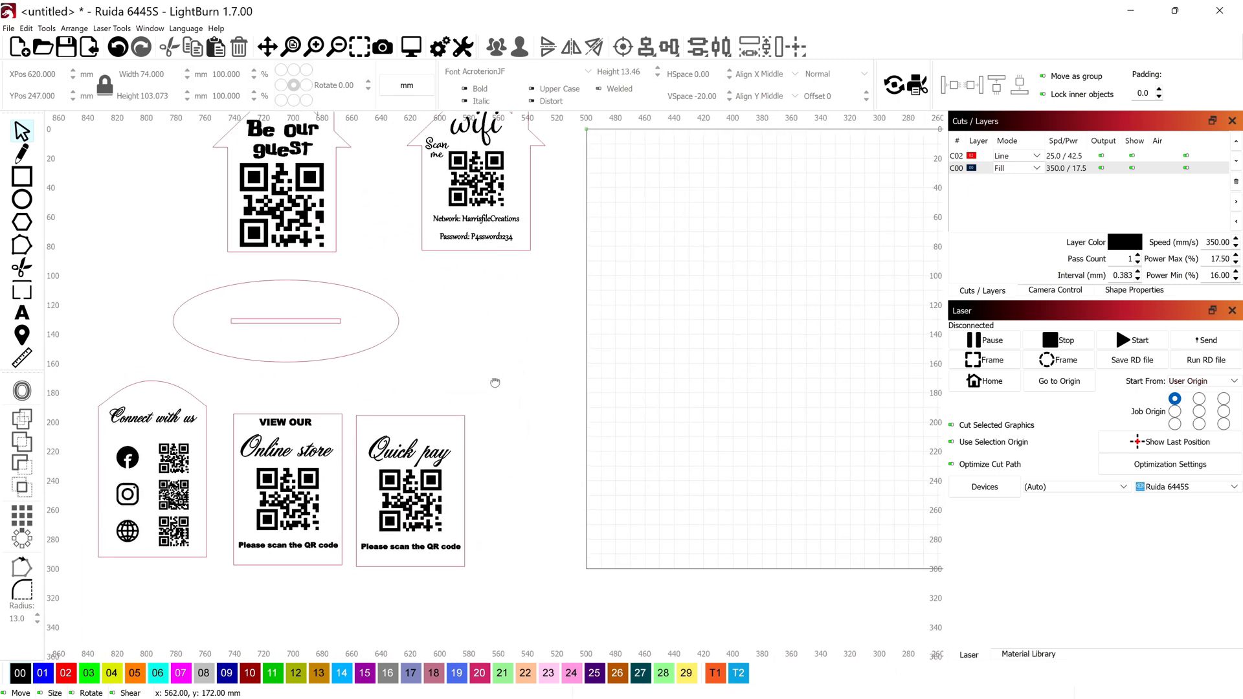
scroll(494, 382, "down", 1)
scroll(602, 417, "down", 1)
left_click_drag(597, 412, 405, 480)
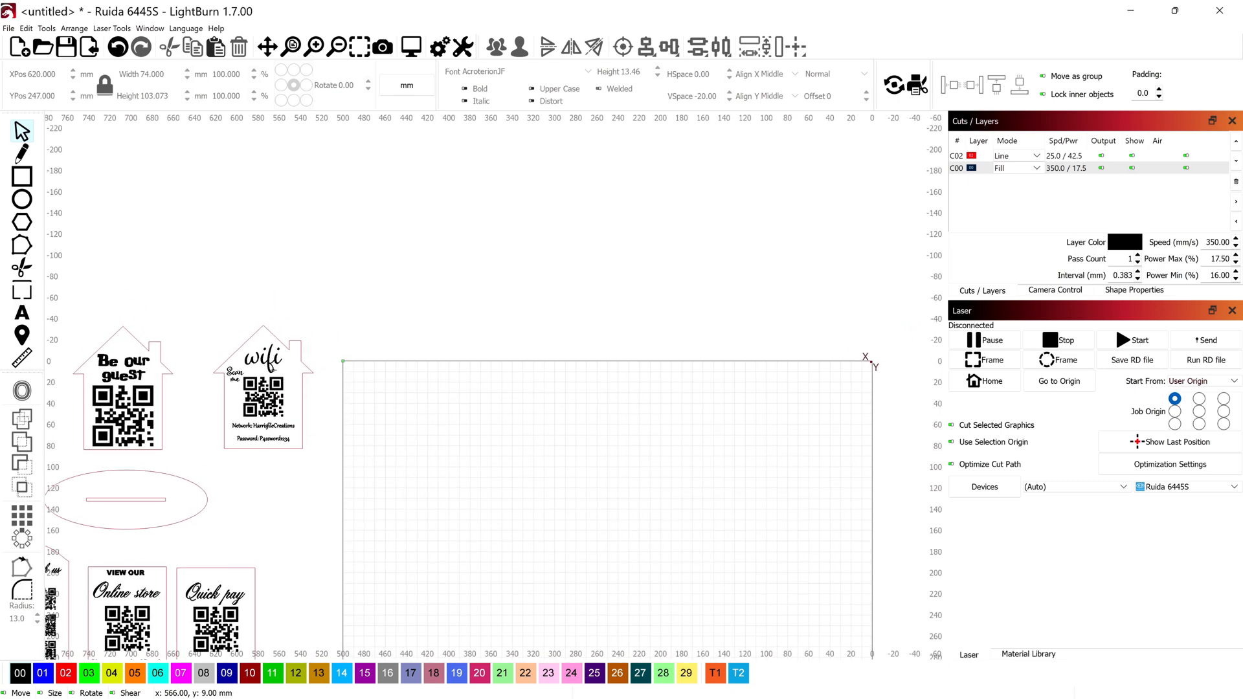
left_click_drag(488, 502, 485, 363)
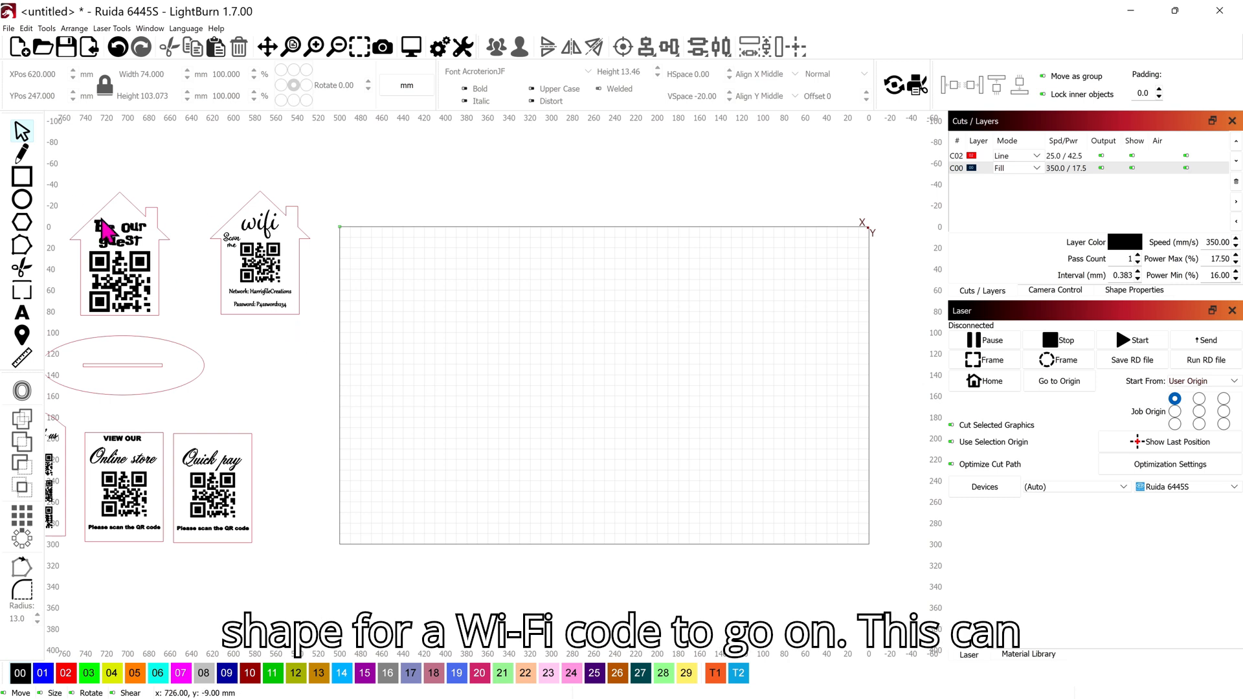
Step: Draw an 87 mm square in the upper left and put it on red layer 02
left_click(22, 181)
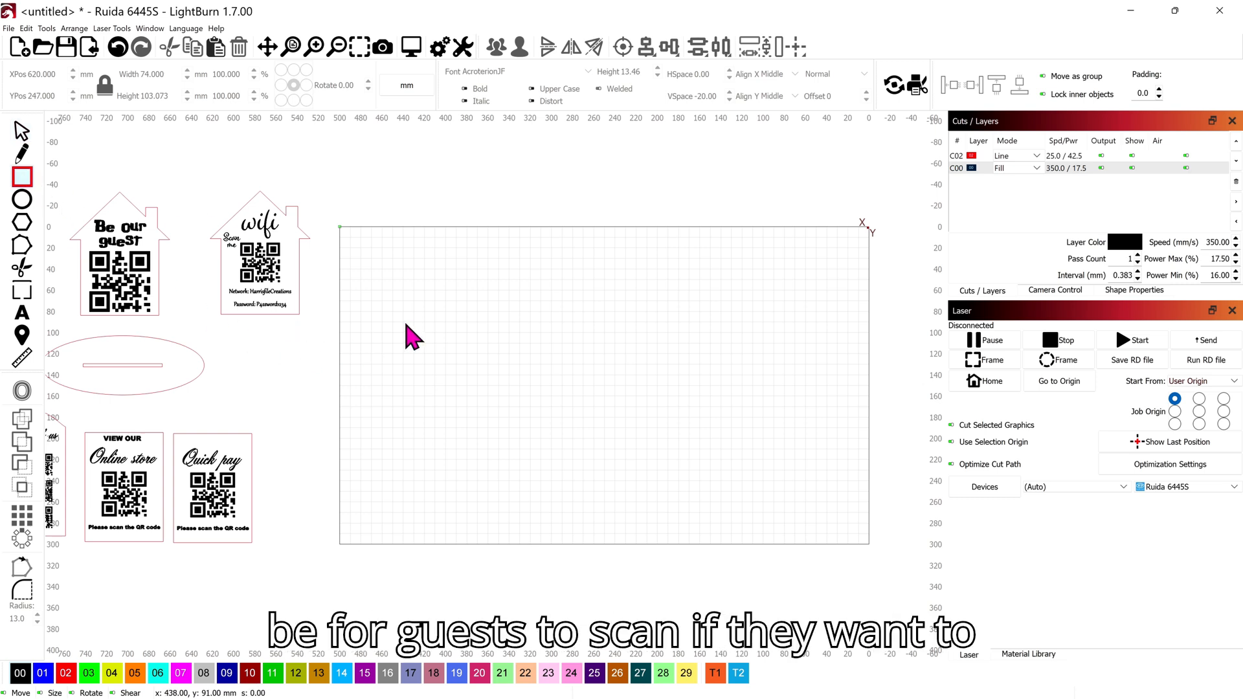
mouse_move(405, 323)
left_mouse_down()
mouse_move(438, 376)
mouse_move(498, 416)
left_mouse_up()
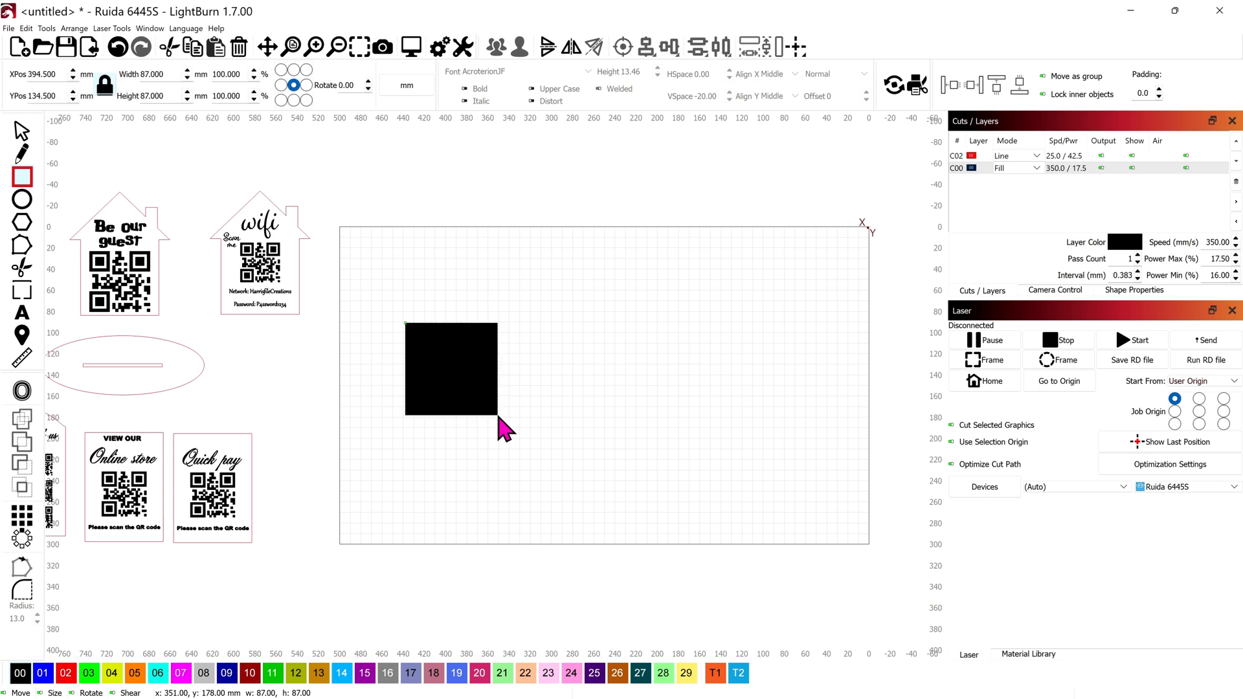
left_click(68, 676)
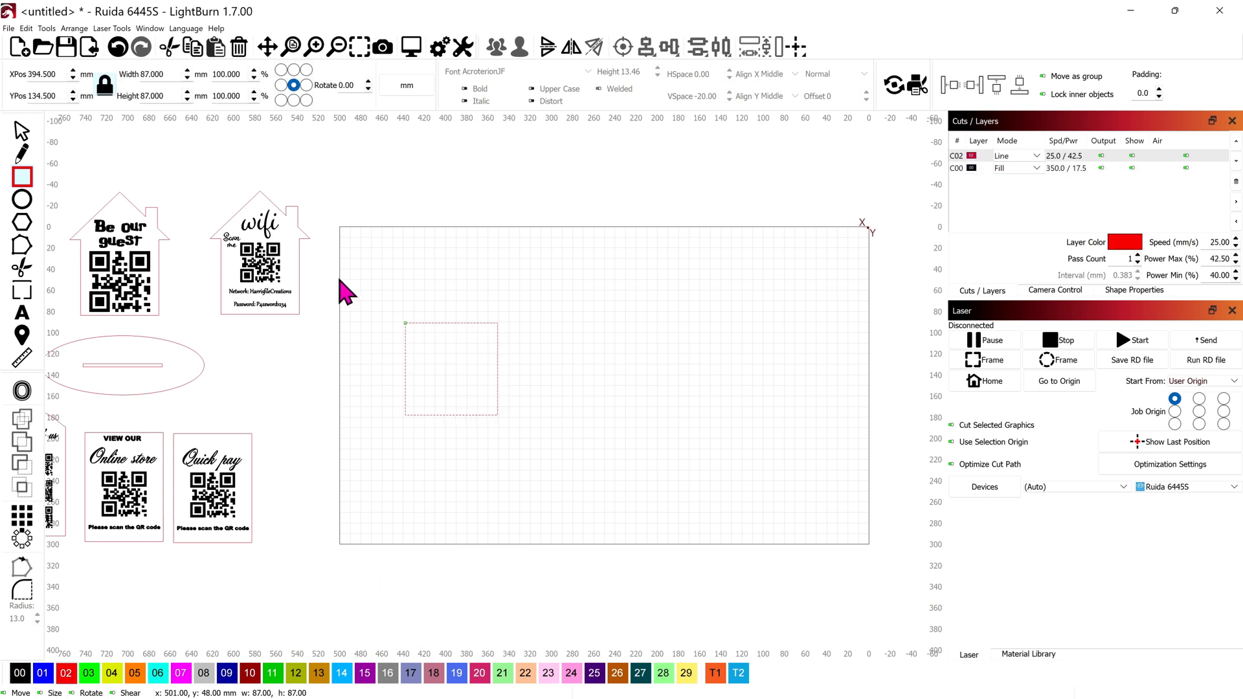
left_click(23, 227)
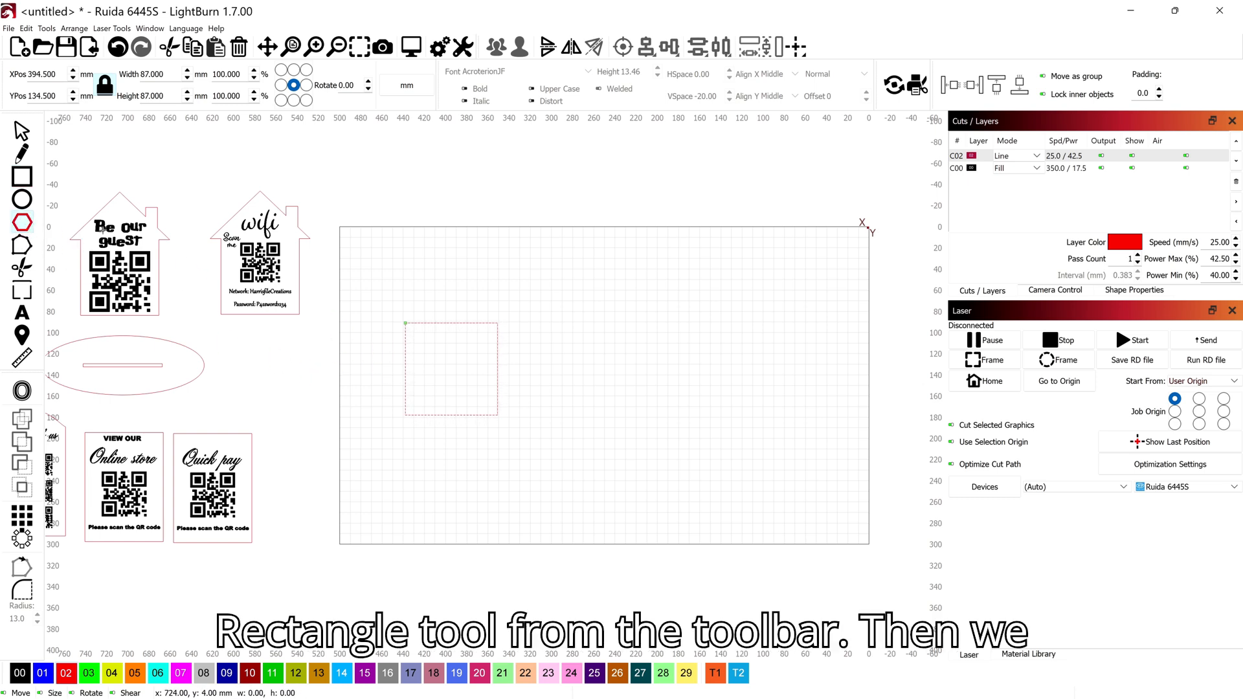
Step: Draw a hexagon above the square and change it to 3 sides, forming a triangle roof
mouse_move(424, 255)
left_mouse_down()
mouse_move(532, 327)
mouse_move(519, 335)
left_mouse_up()
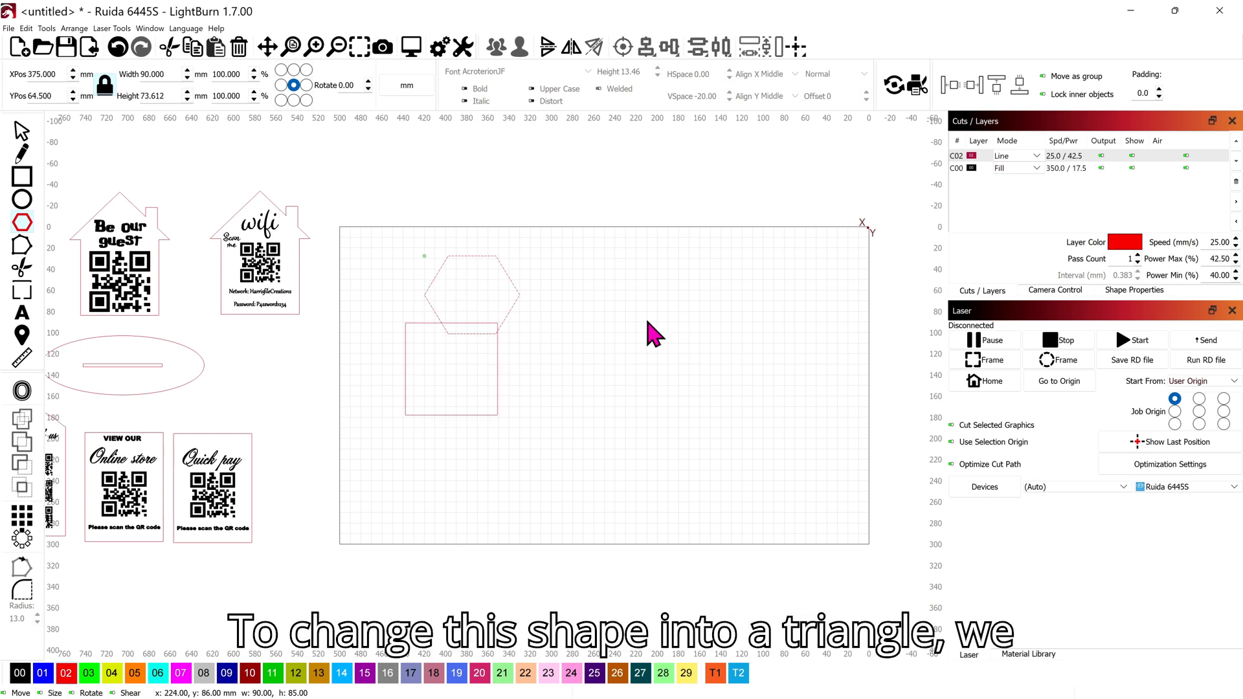
left_click(1118, 292)
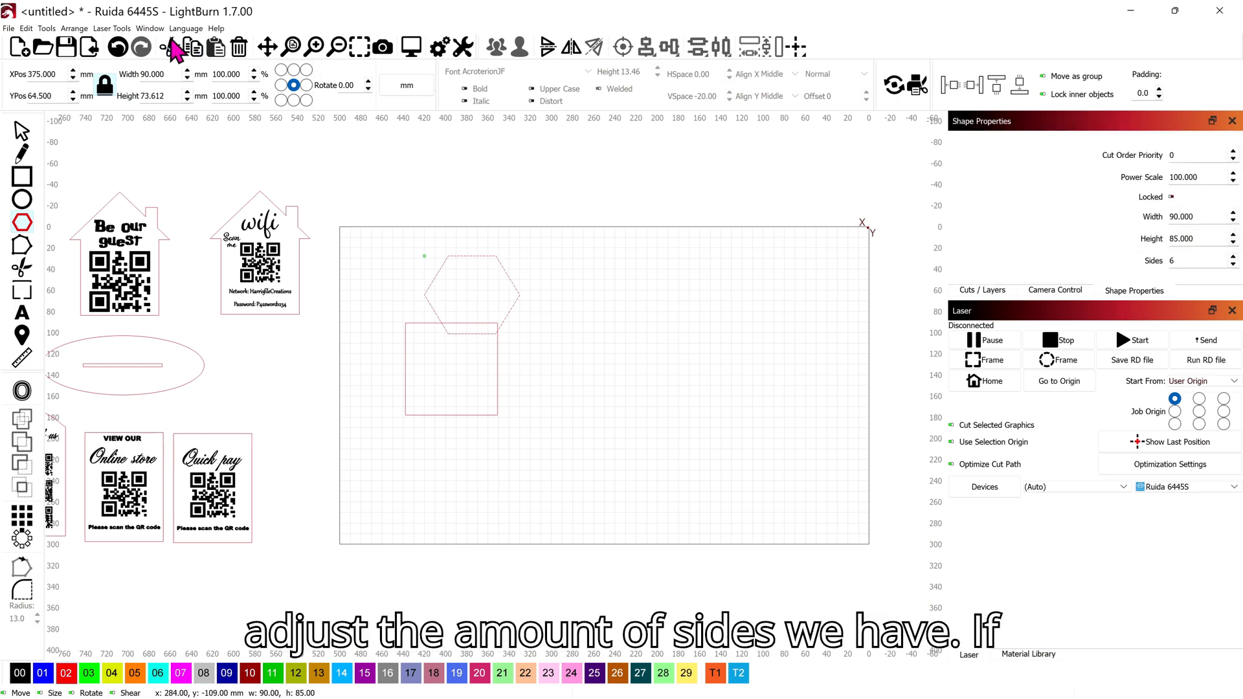
left_click(150, 28)
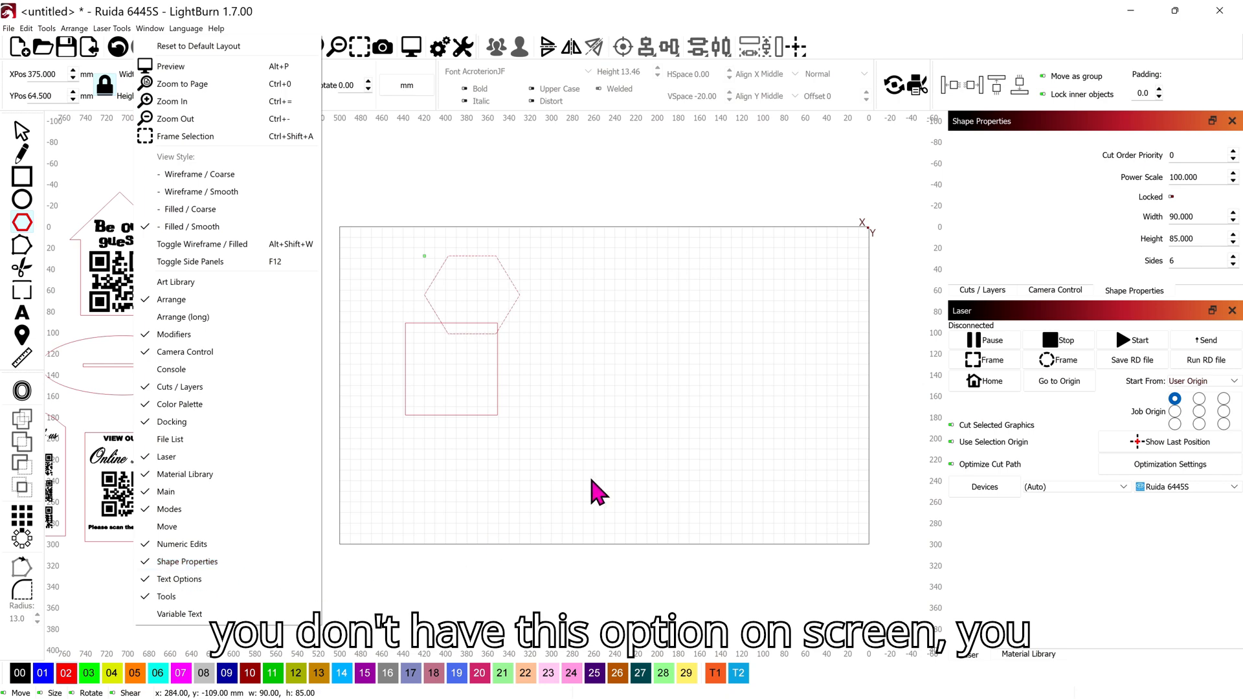
left_click(645, 438)
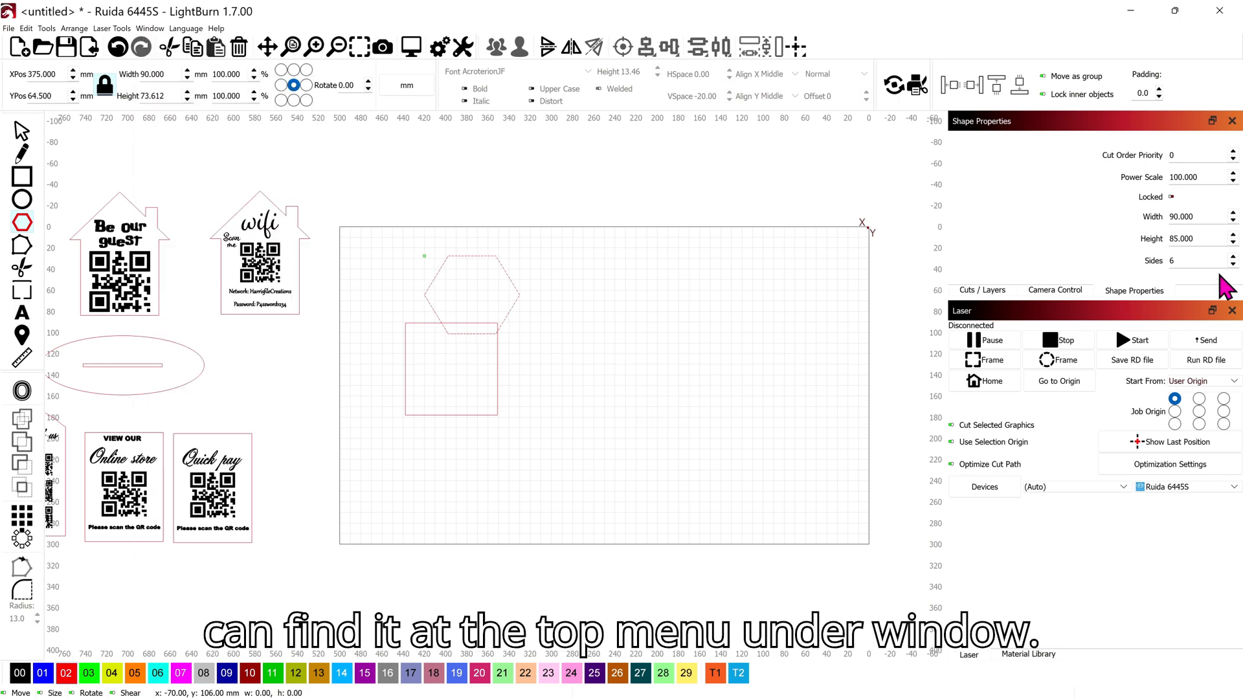
left_click(1199, 261)
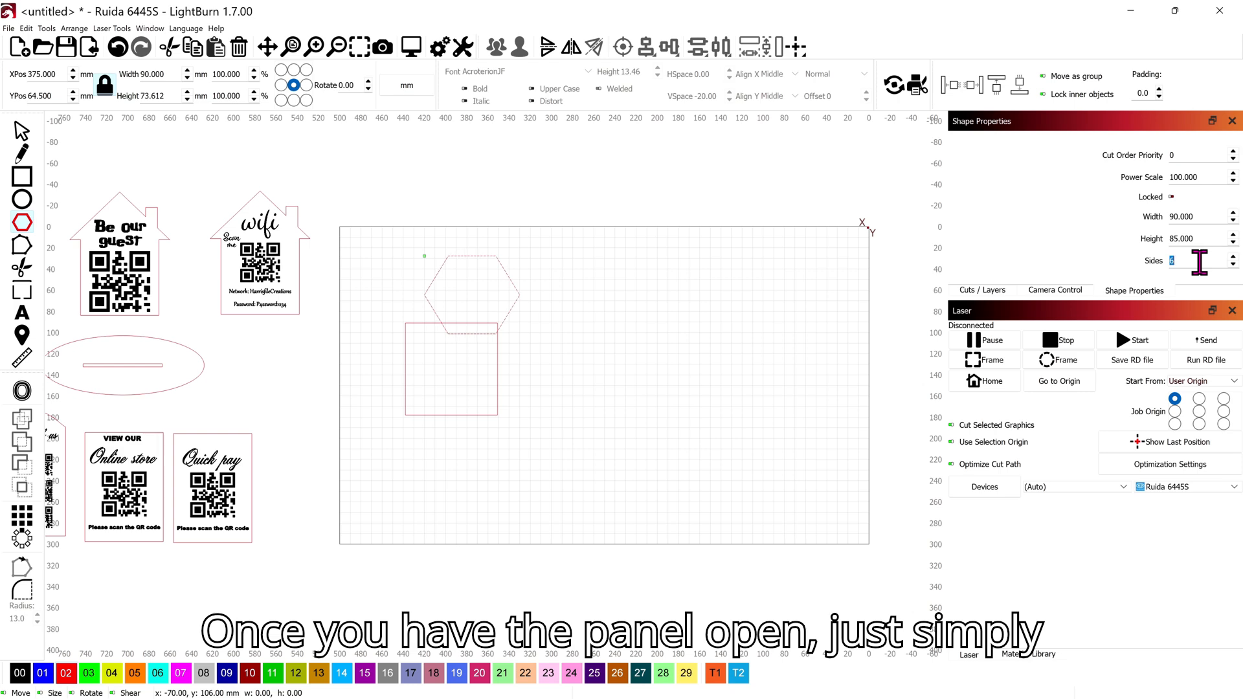
type("3")
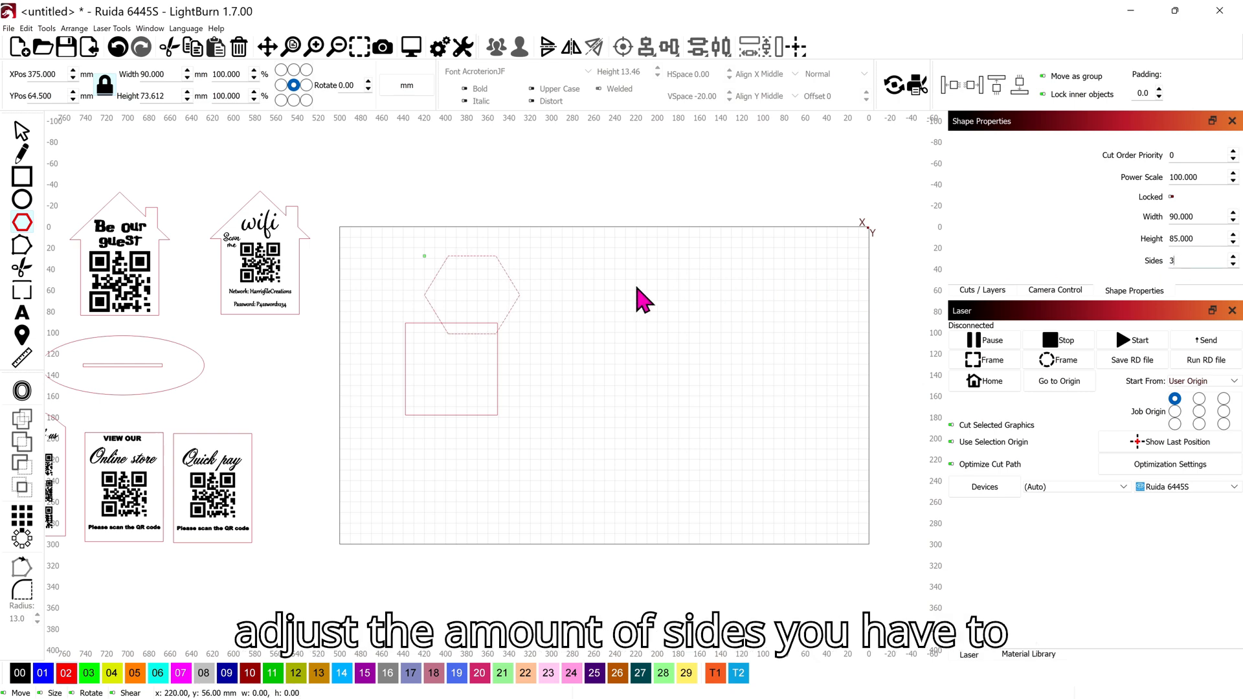
key("Return")
scroll(512, 308, "up", 1)
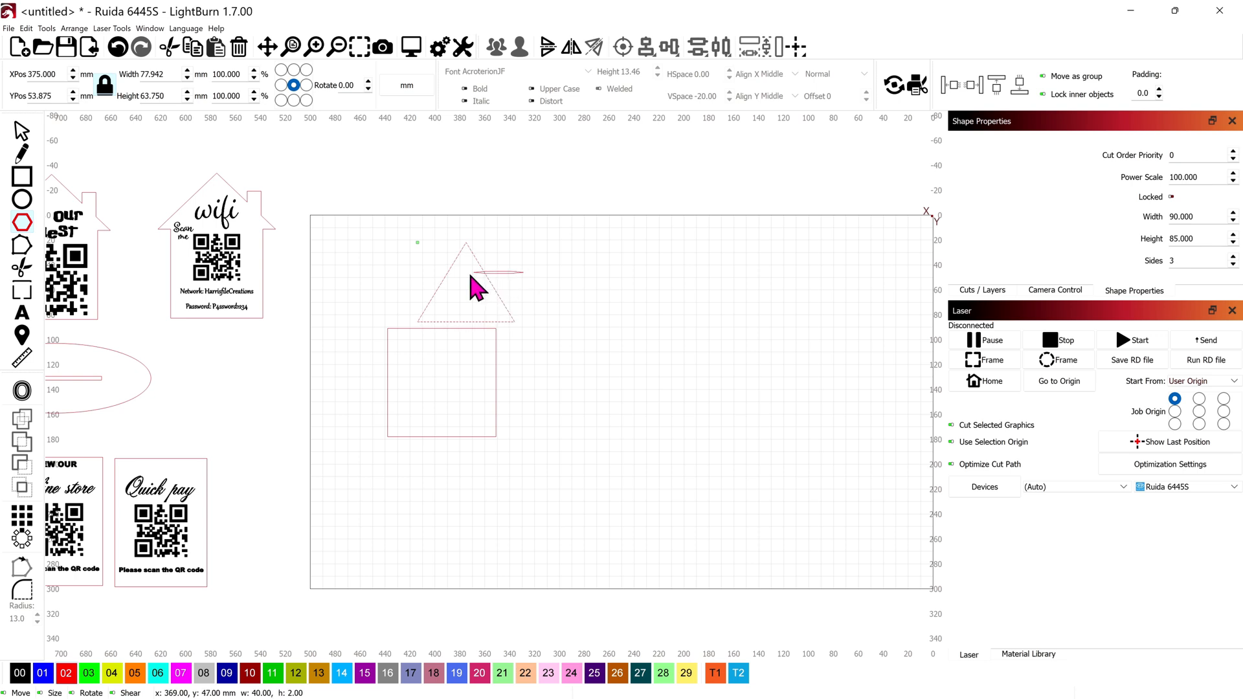
Step: Undo the stray polygon, set the triangle on the square, widen it to about 120 mm and flatten it
left_click_drag(471, 271, 531, 303)
key("ctrl+z")
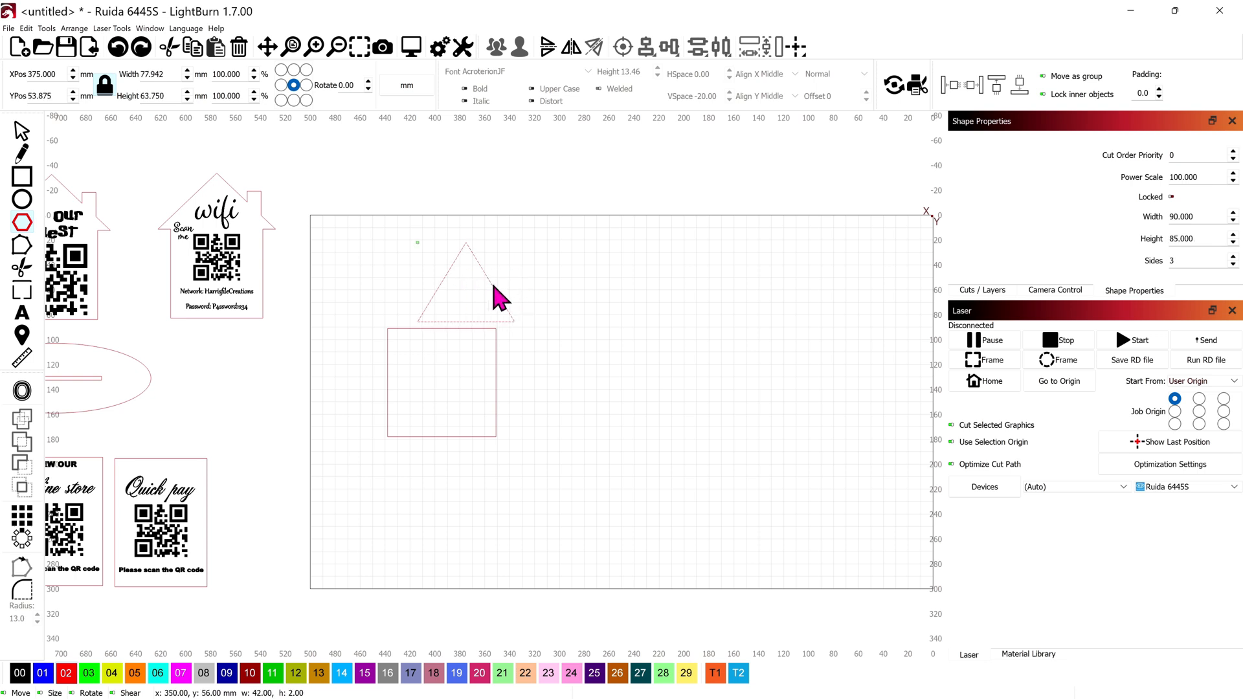
left_click(20, 129)
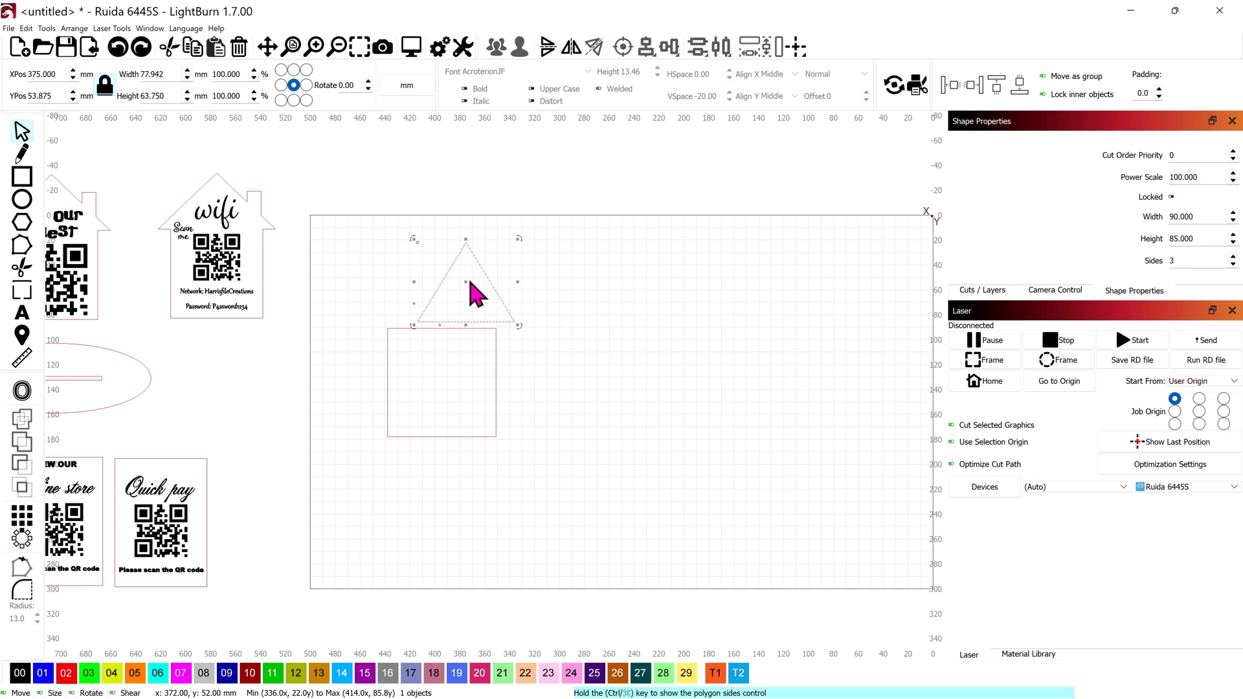
left_click_drag(466, 281, 430, 287)
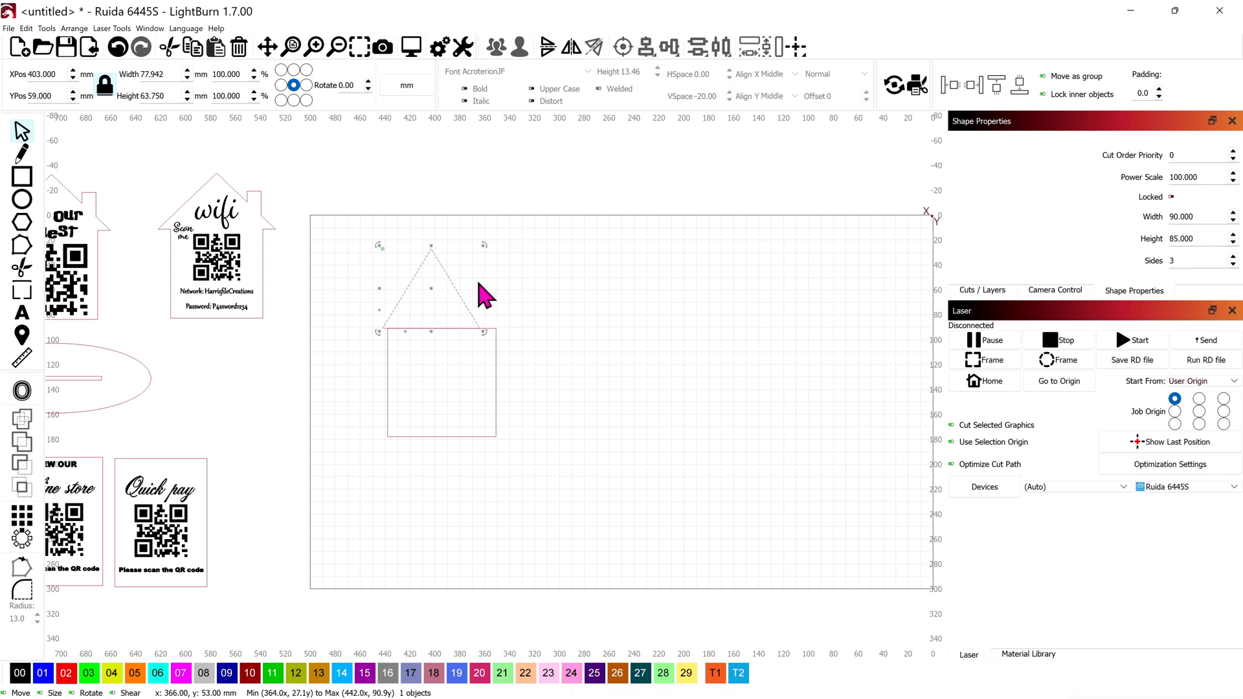
left_click_drag(486, 288, 536, 289)
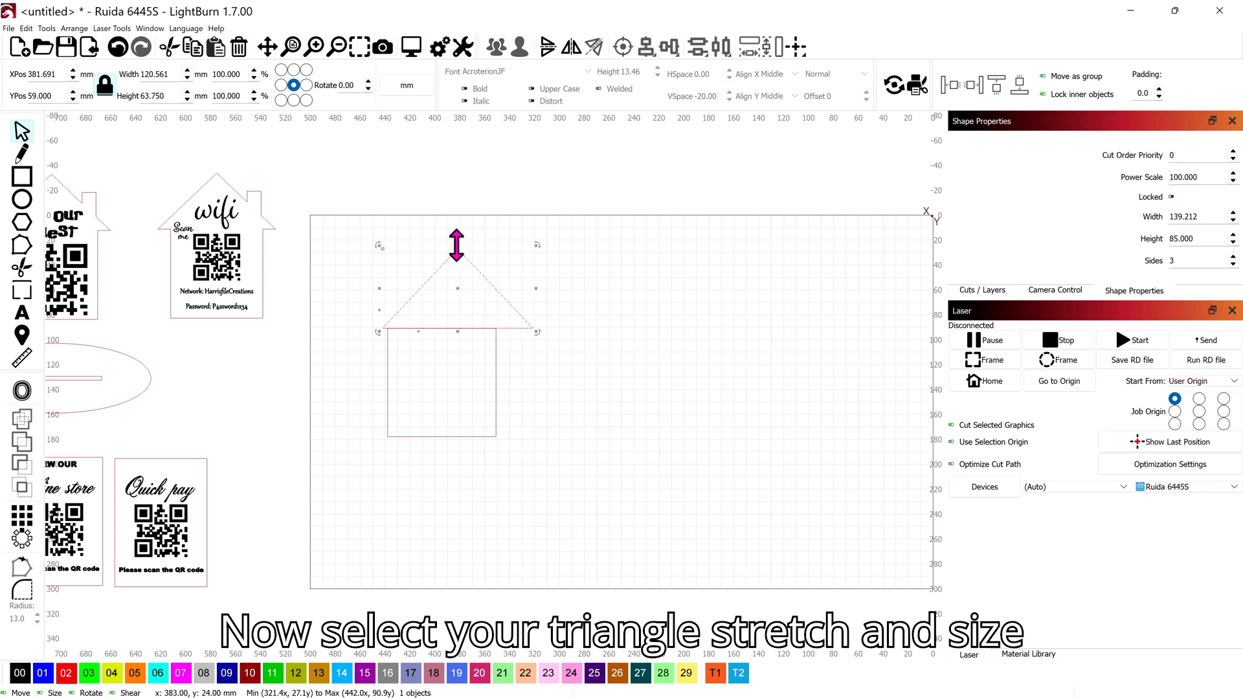
left_click_drag(457, 245, 457, 262)
Step: Centre the triangle horizontally over the square with the alignment tools
left_click_drag(549, 404, 457, 300)
left_click(647, 46)
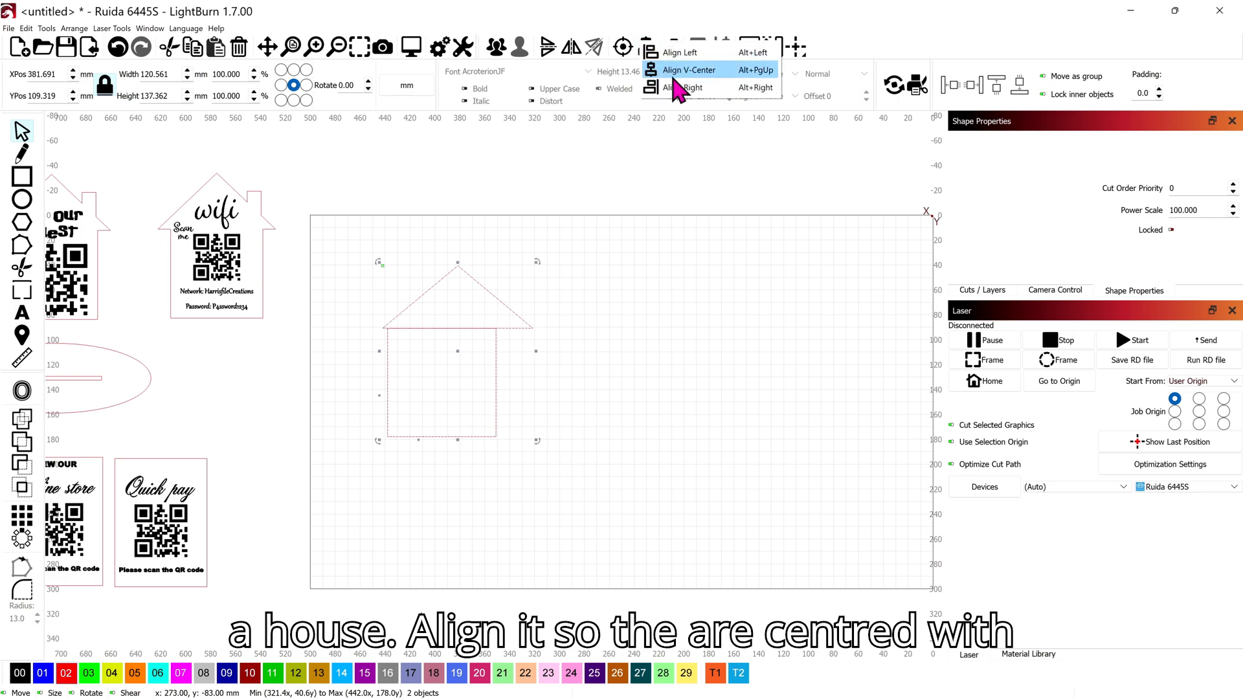
left_click(714, 71)
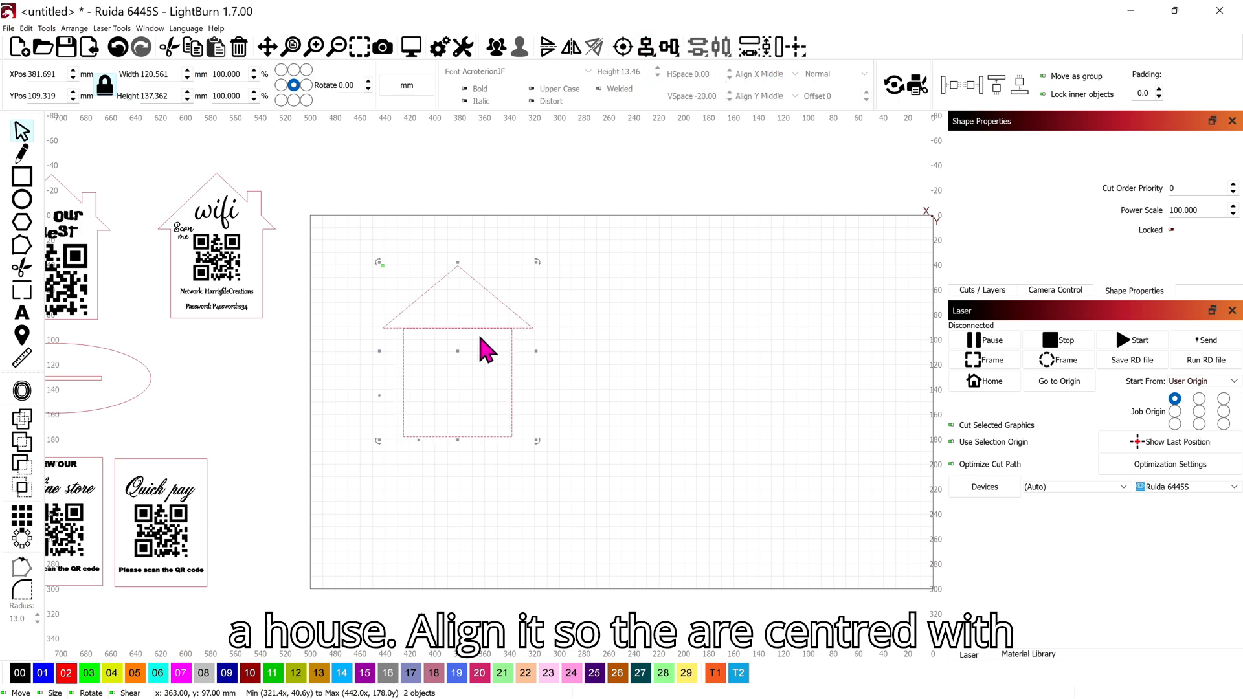
scroll(489, 349, "up", 2)
scroll(528, 366, "up", 1)
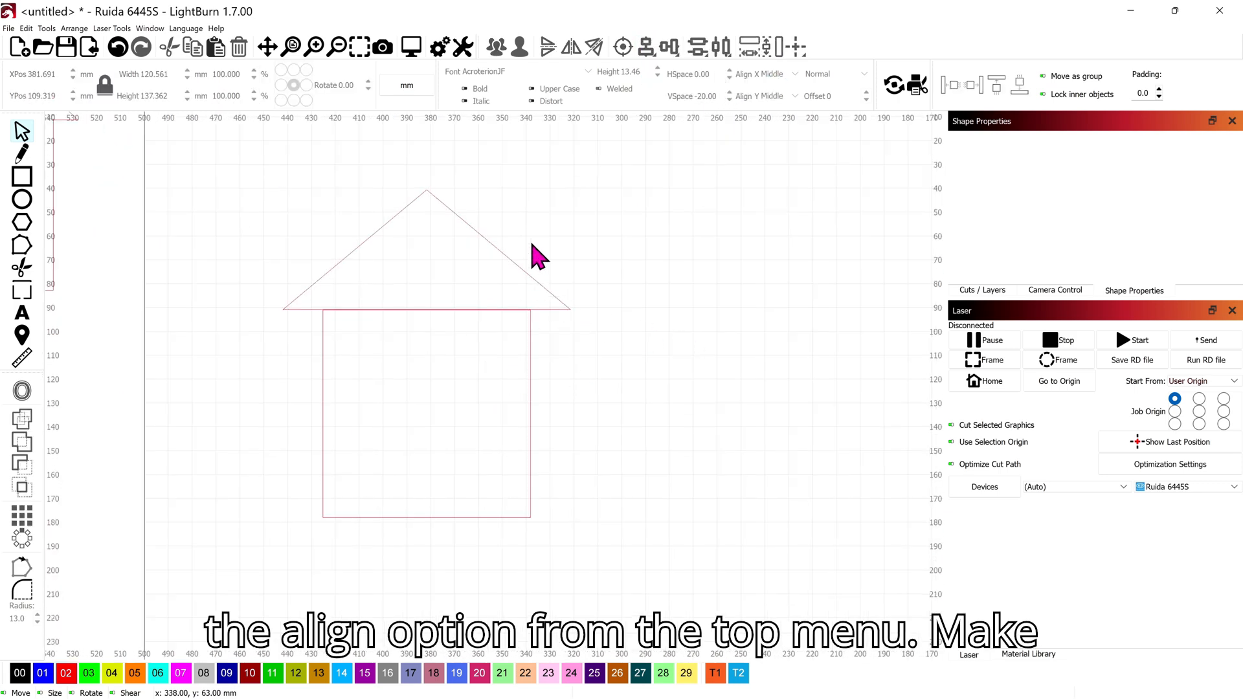
Step: Nudge the roof down to overlap the square and weld them into one outline
left_click(451, 258)
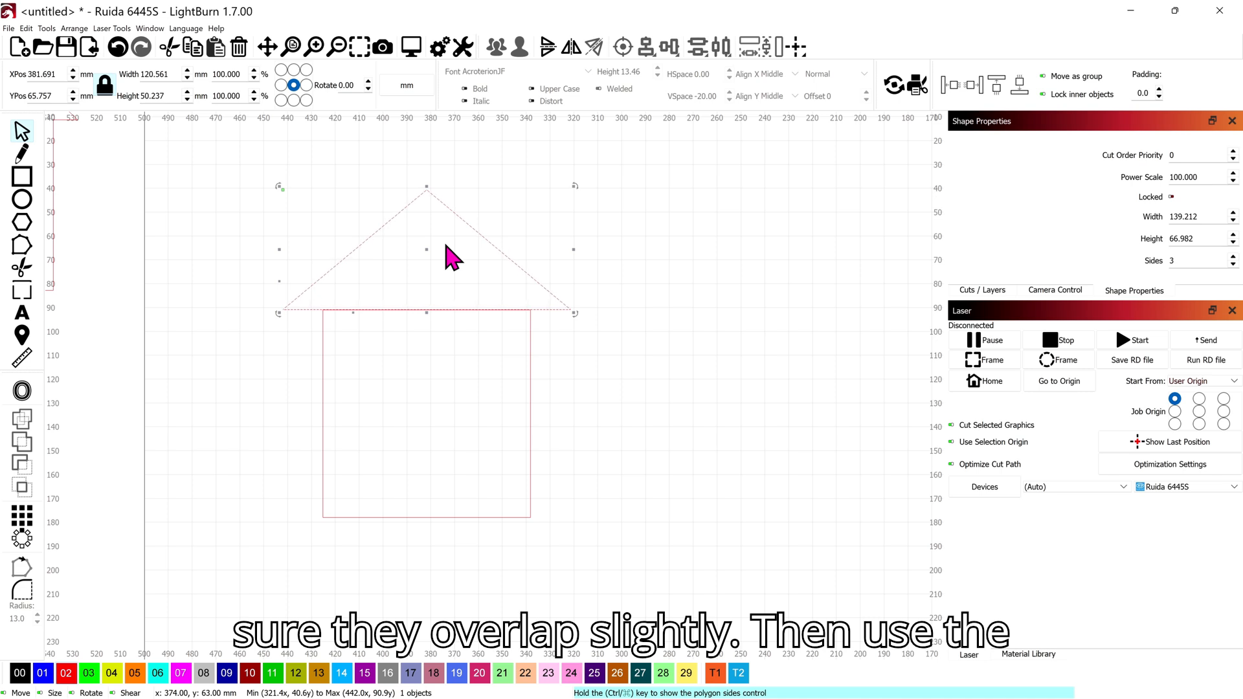
key("Down")
key("Down")
key("Down")
left_click(608, 456)
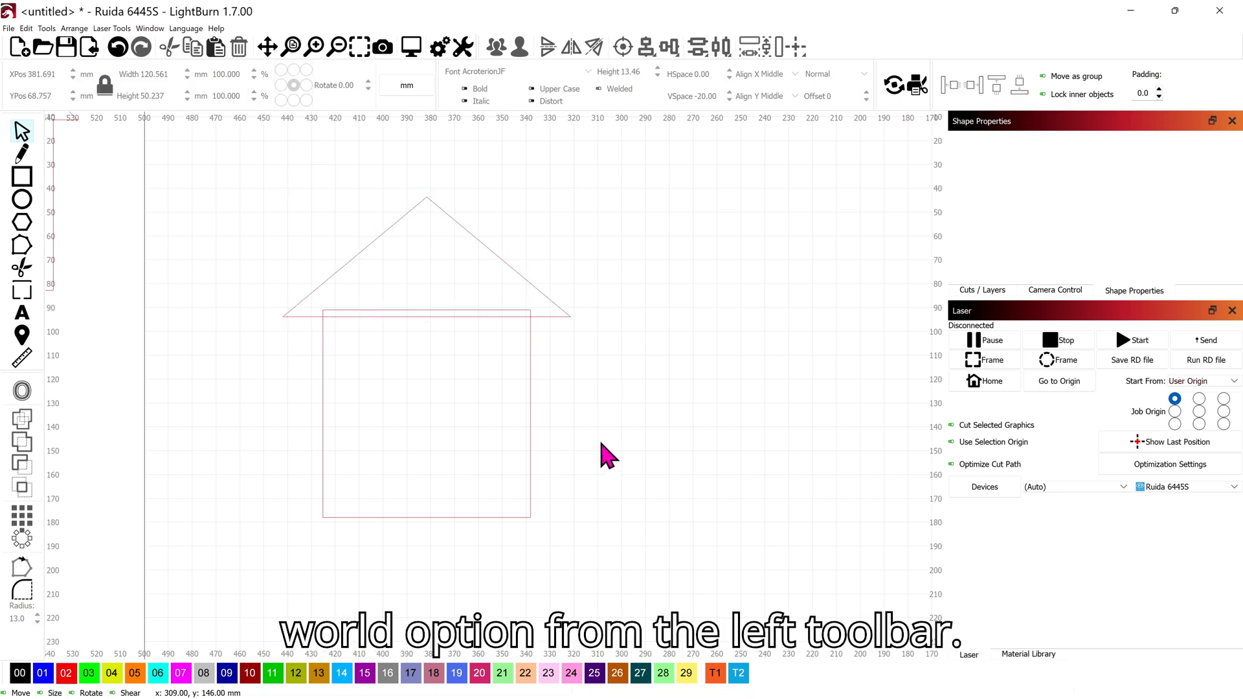
left_click_drag(602, 444, 466, 313)
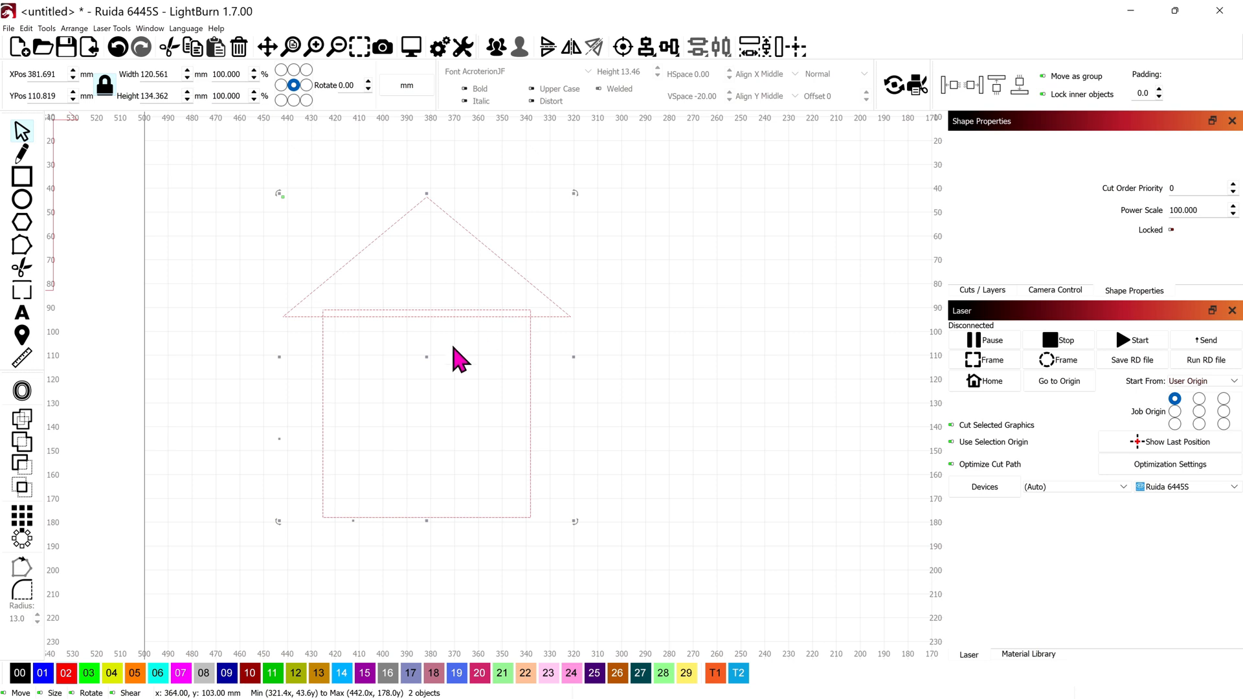
left_click(19, 420)
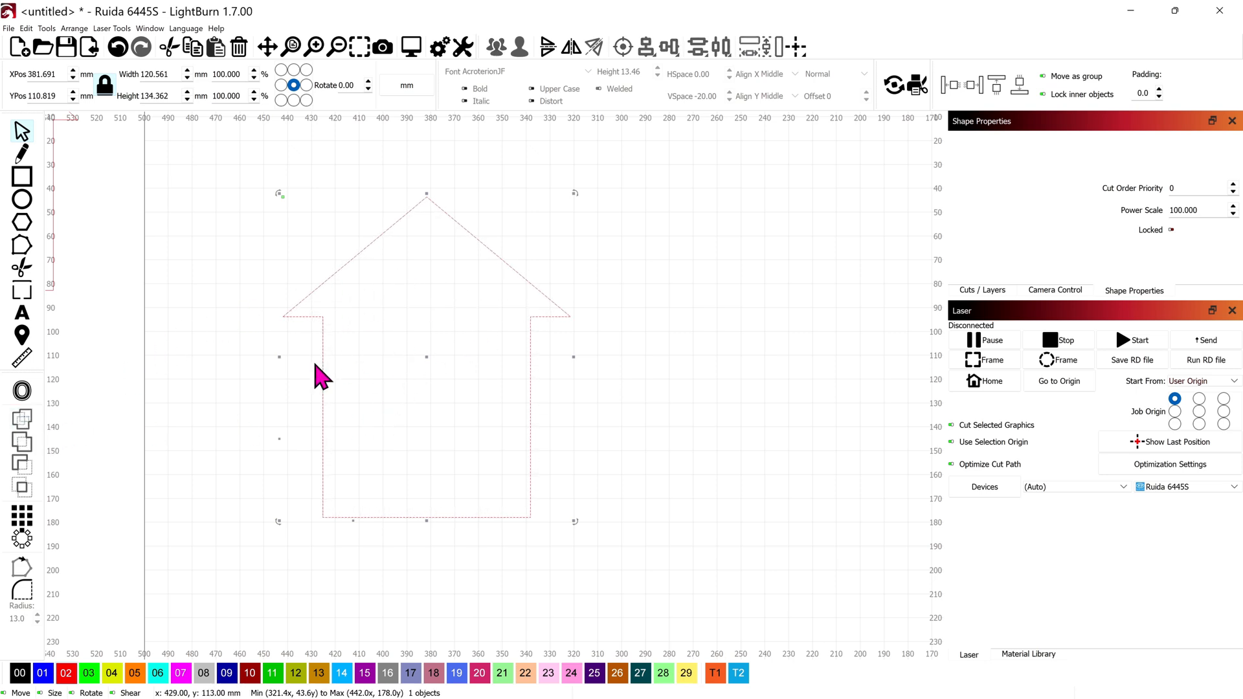
Step: Add a 14 × 21 mm chimney on the right roof slope and weld it to the house
left_click(20, 181)
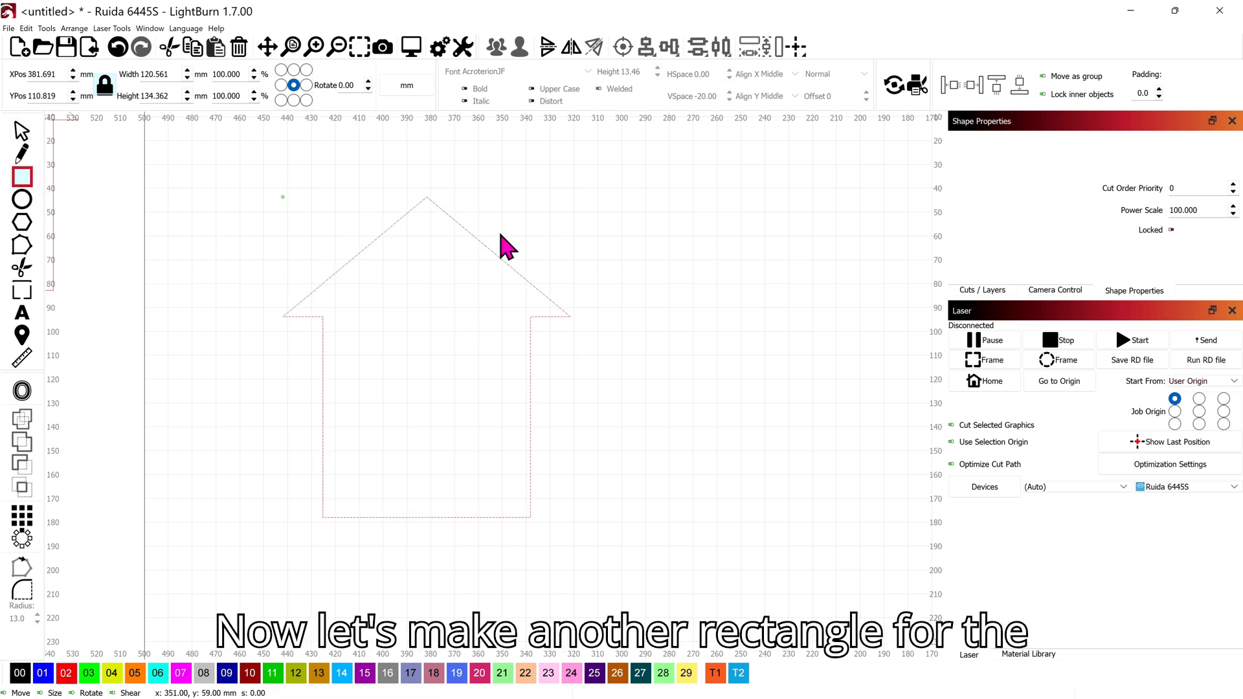
left_click_drag(500, 245, 519, 271)
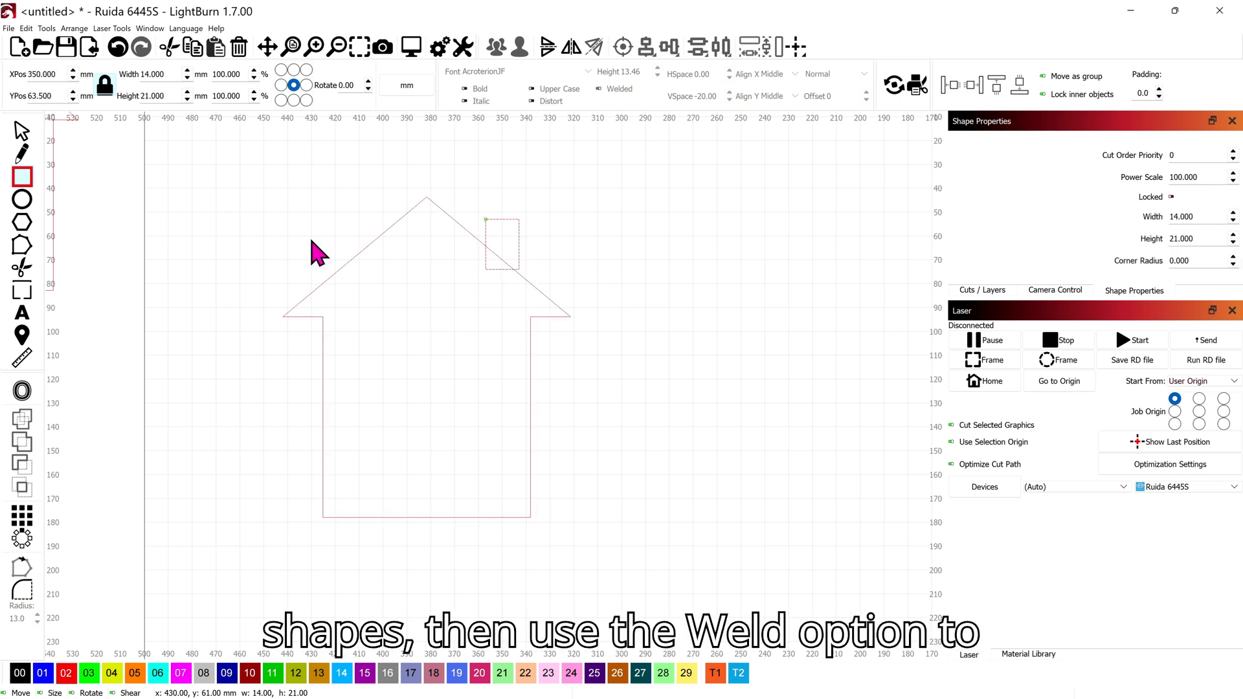
left_click(21, 131)
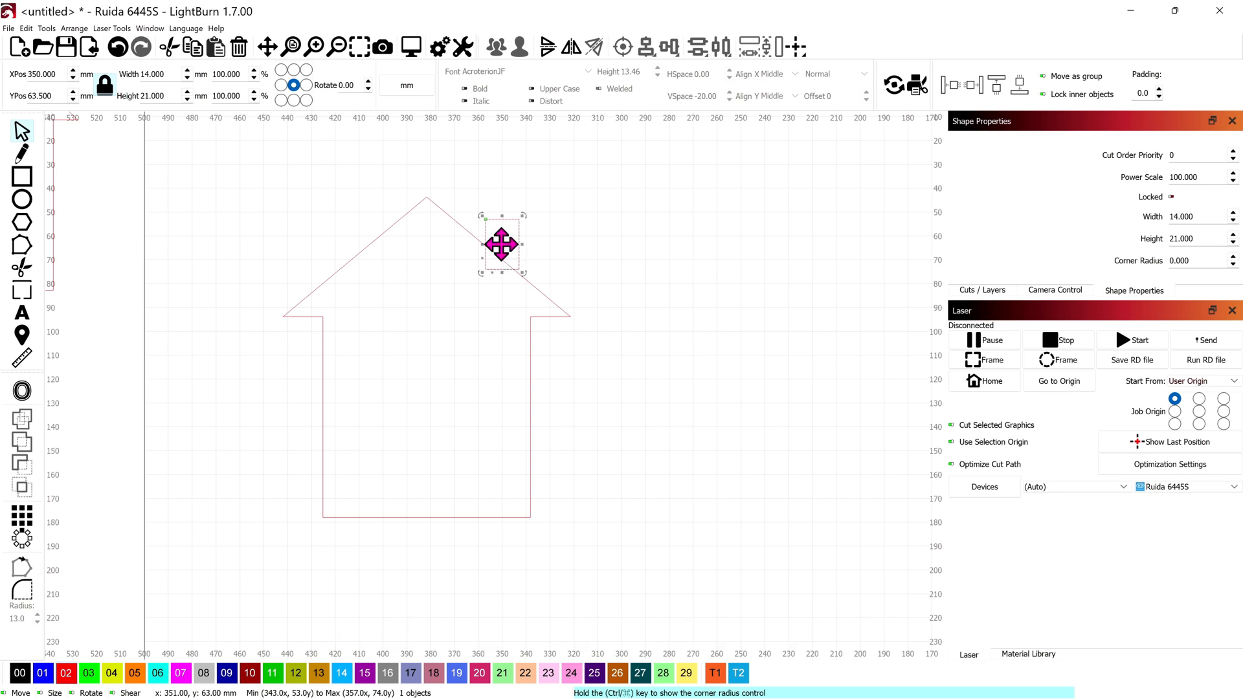
left_click_drag(501, 245, 511, 260)
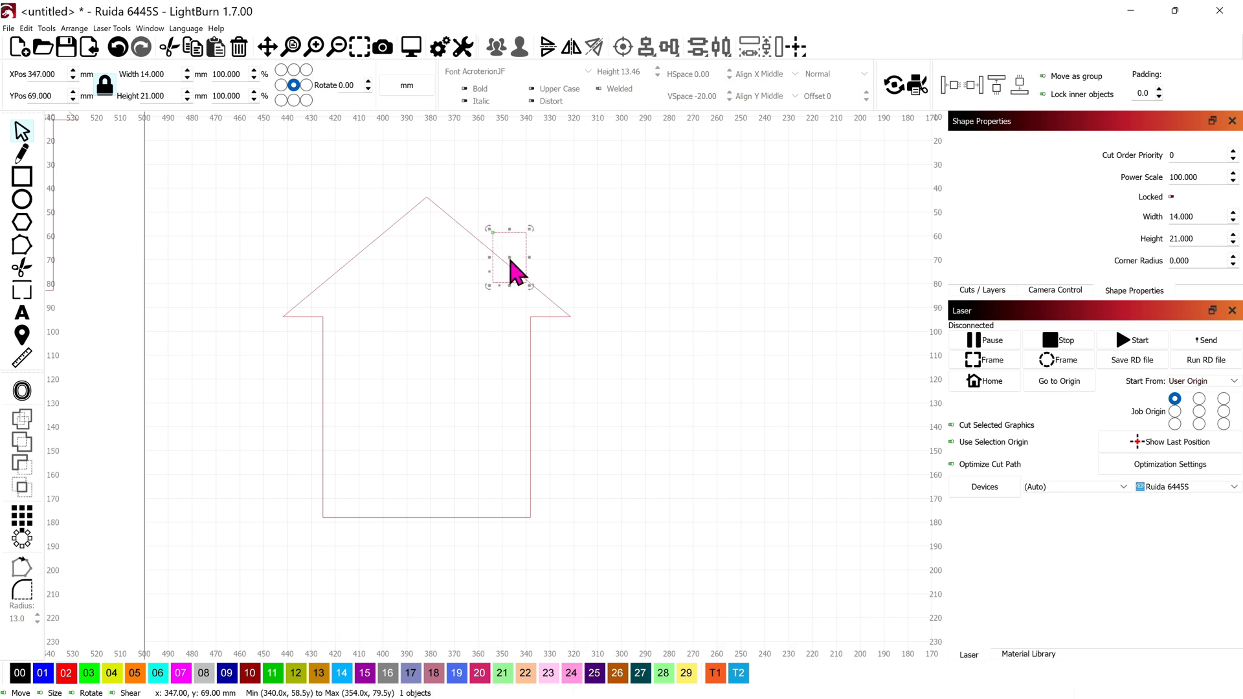
key("ctrl+a")
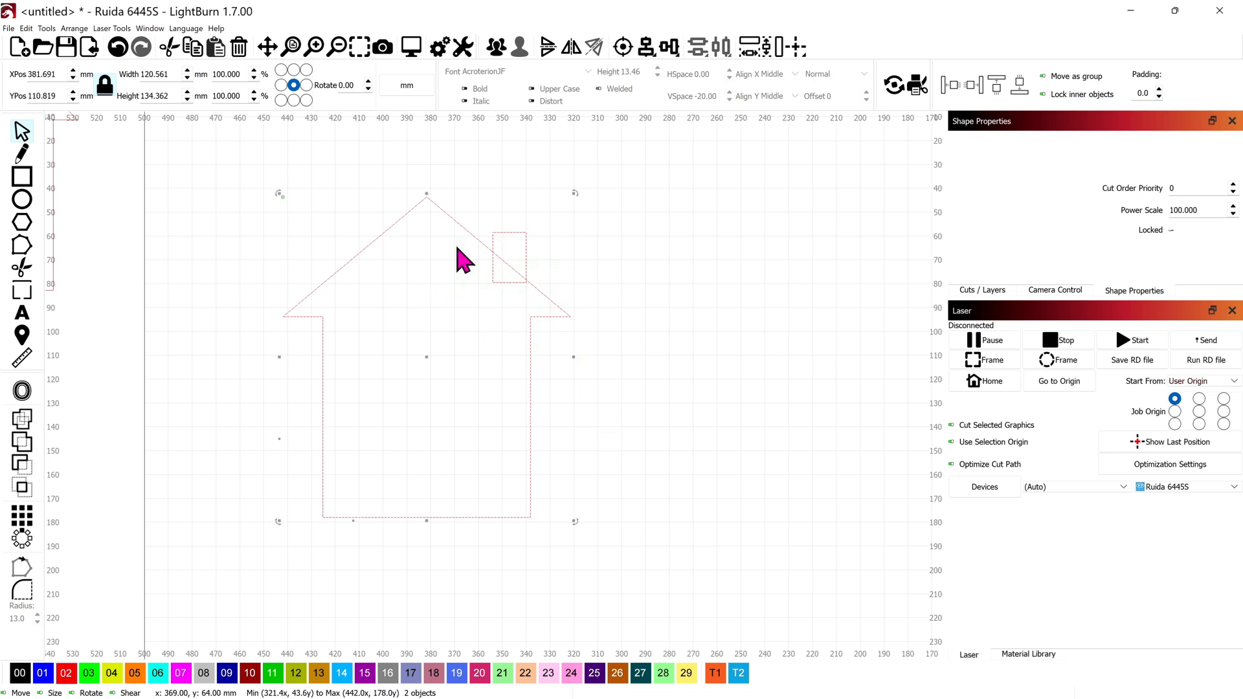
left_click(22, 420)
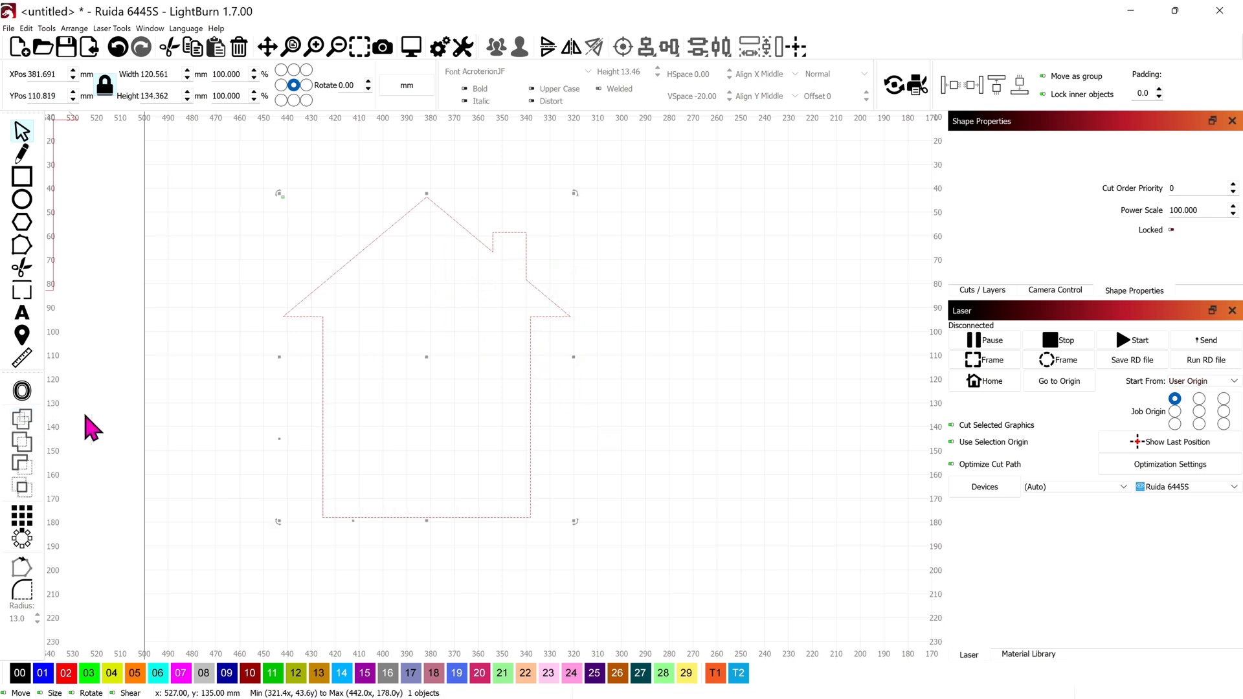
Step: Zoom out on the welded house and switch to the Text tool
scroll(531, 317, "down", 2)
scroll(532, 320, "down", 3)
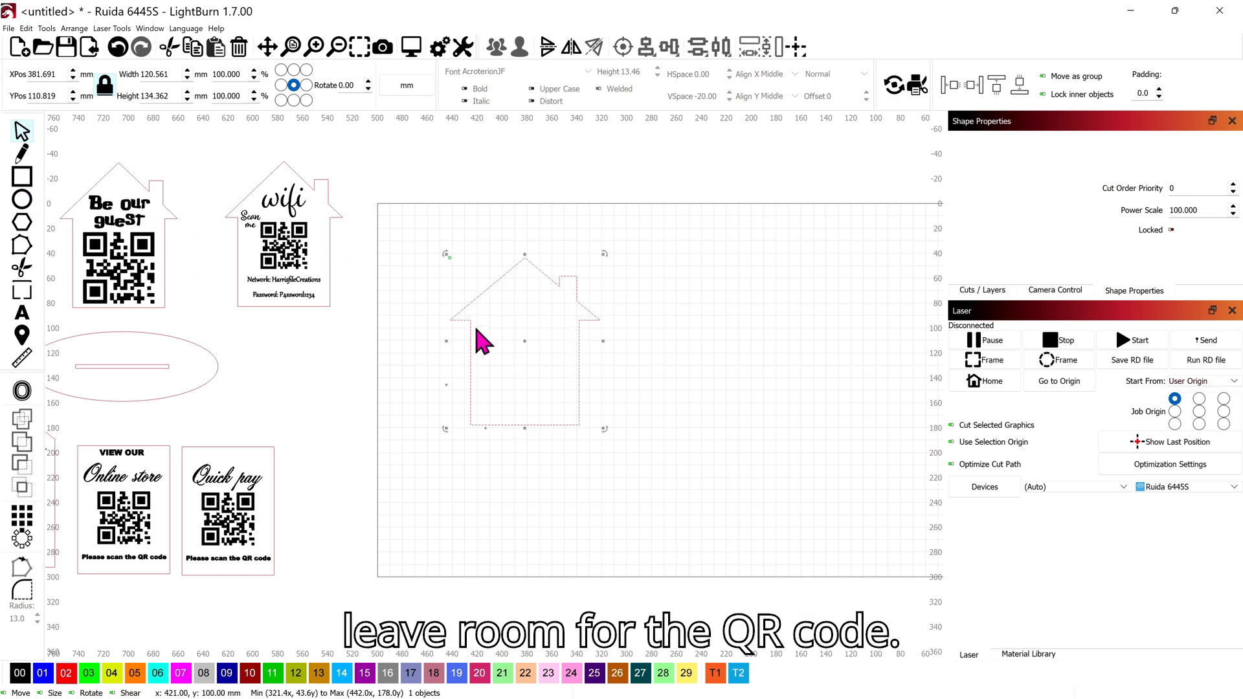
left_click(22, 313)
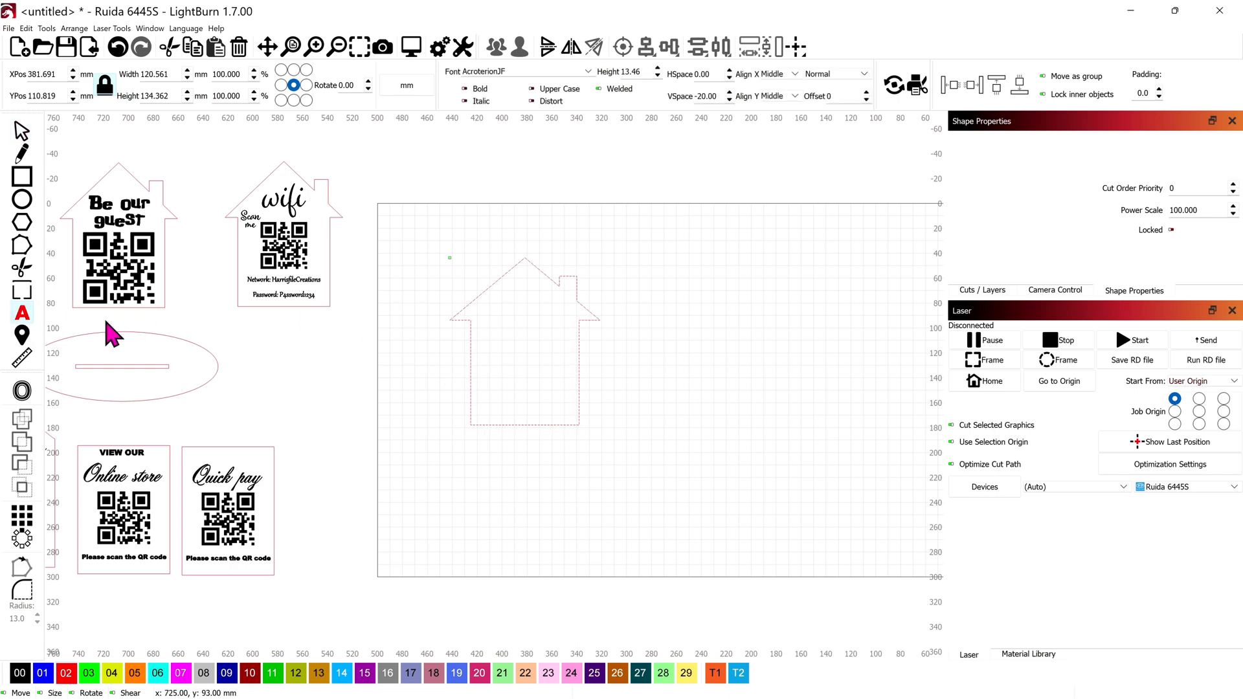
Step: Type 'Share our' and 'wifi' on two lines inside the house below the roof peak
left_click(500, 307)
scroll(526, 346, "up", 3)
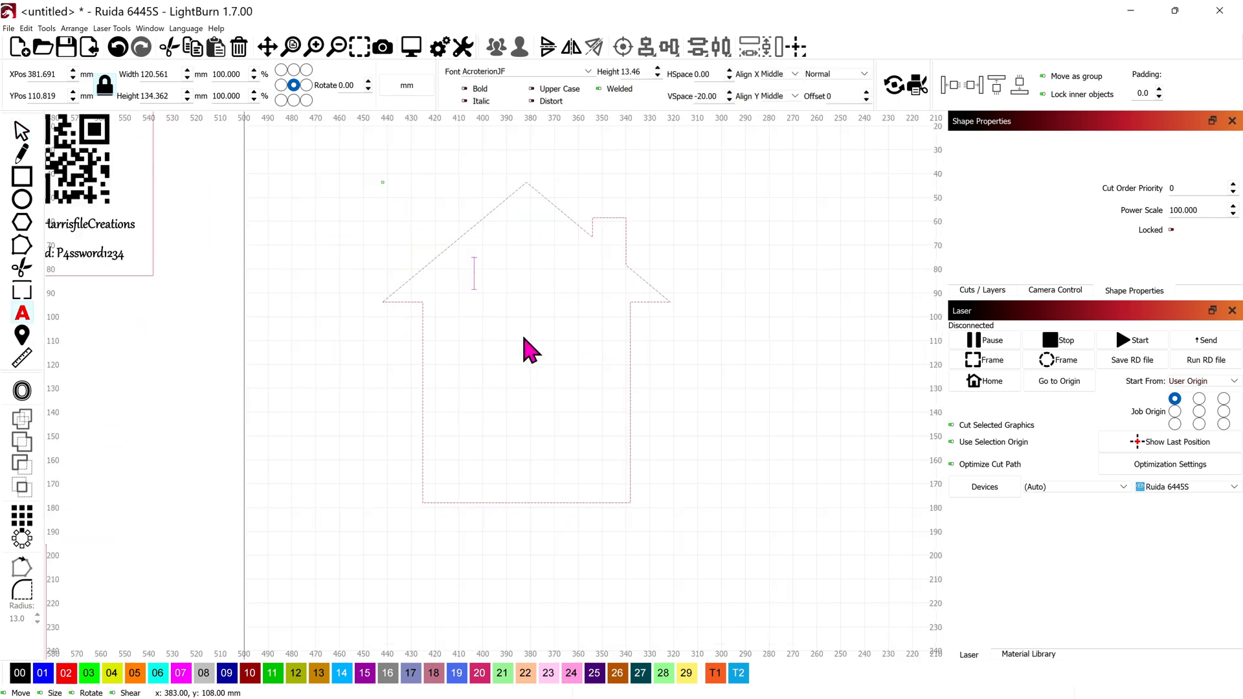
scroll(524, 338, "up", 3)
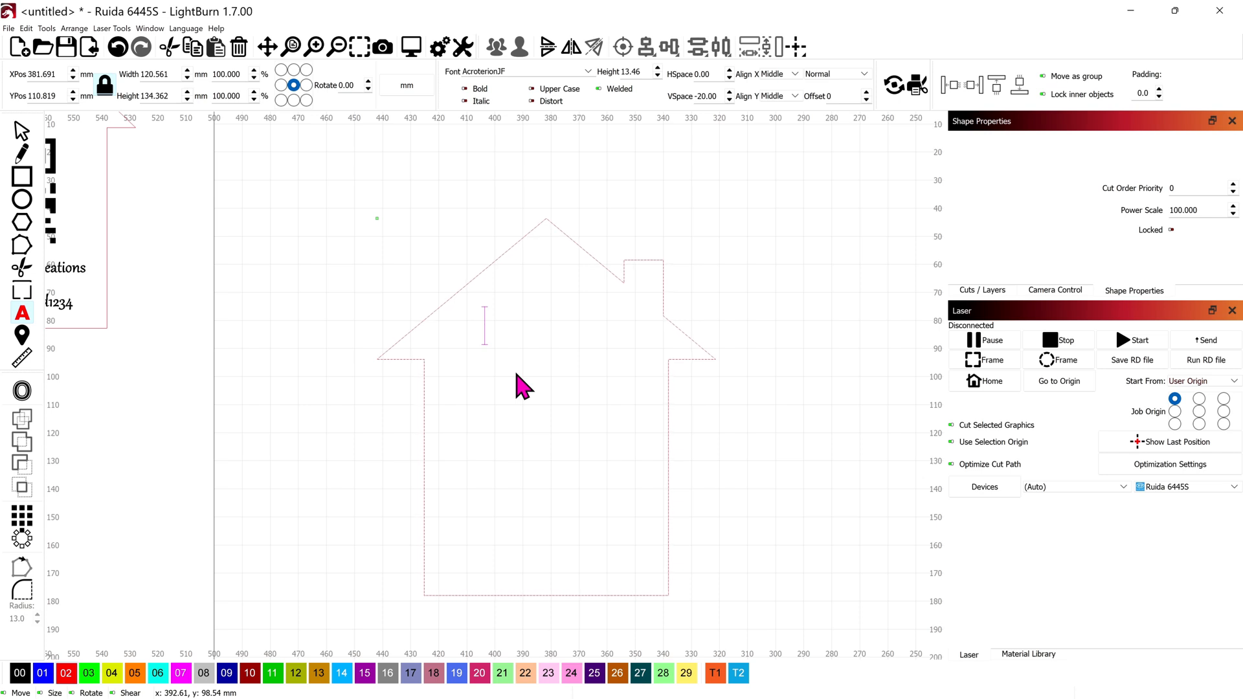
type("Share our")
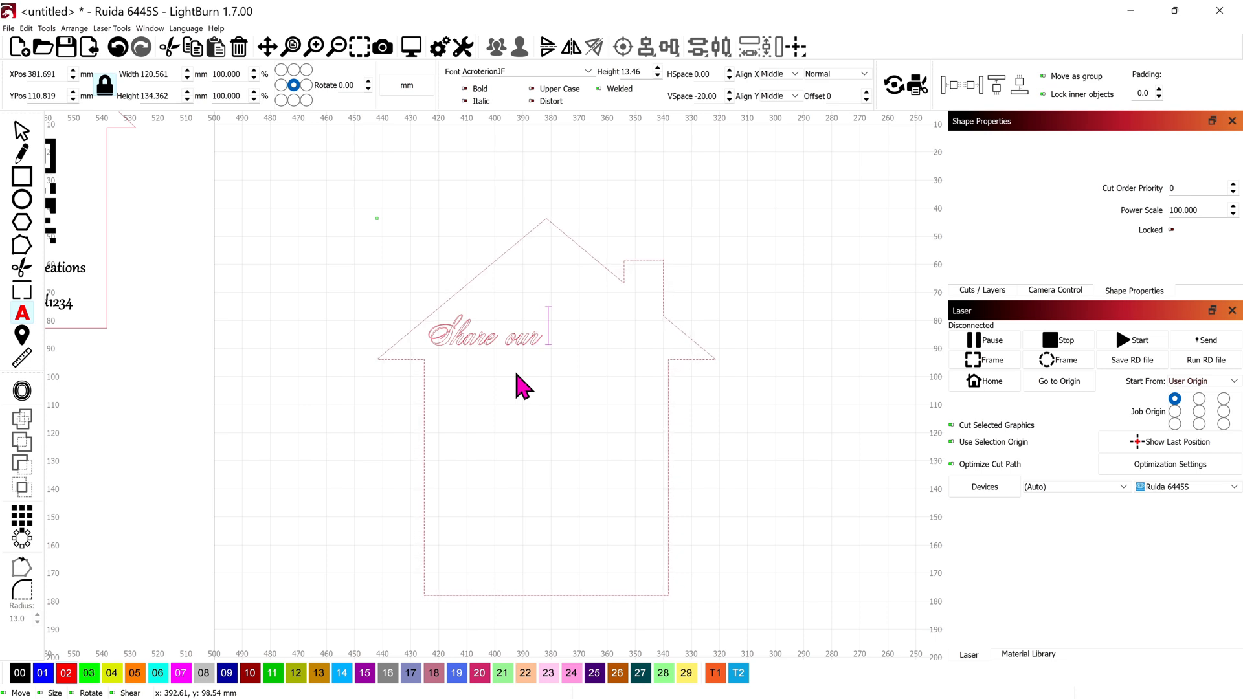
key("Return")
type("wifi")
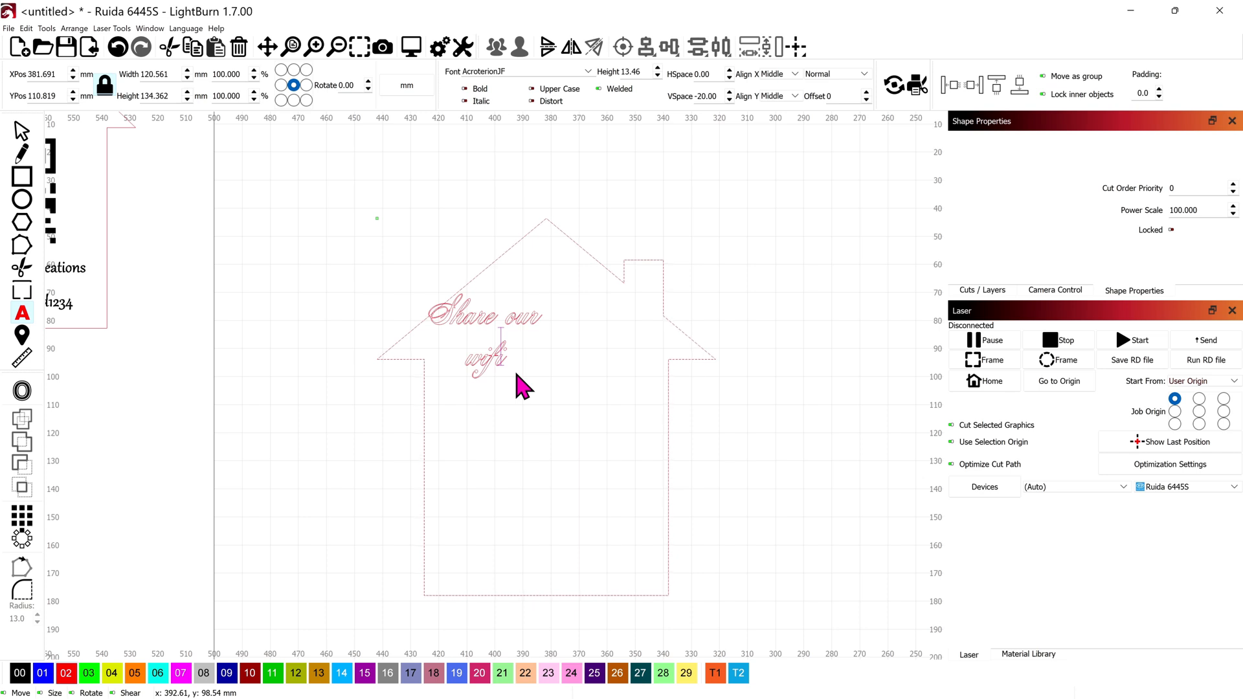
key("Escape")
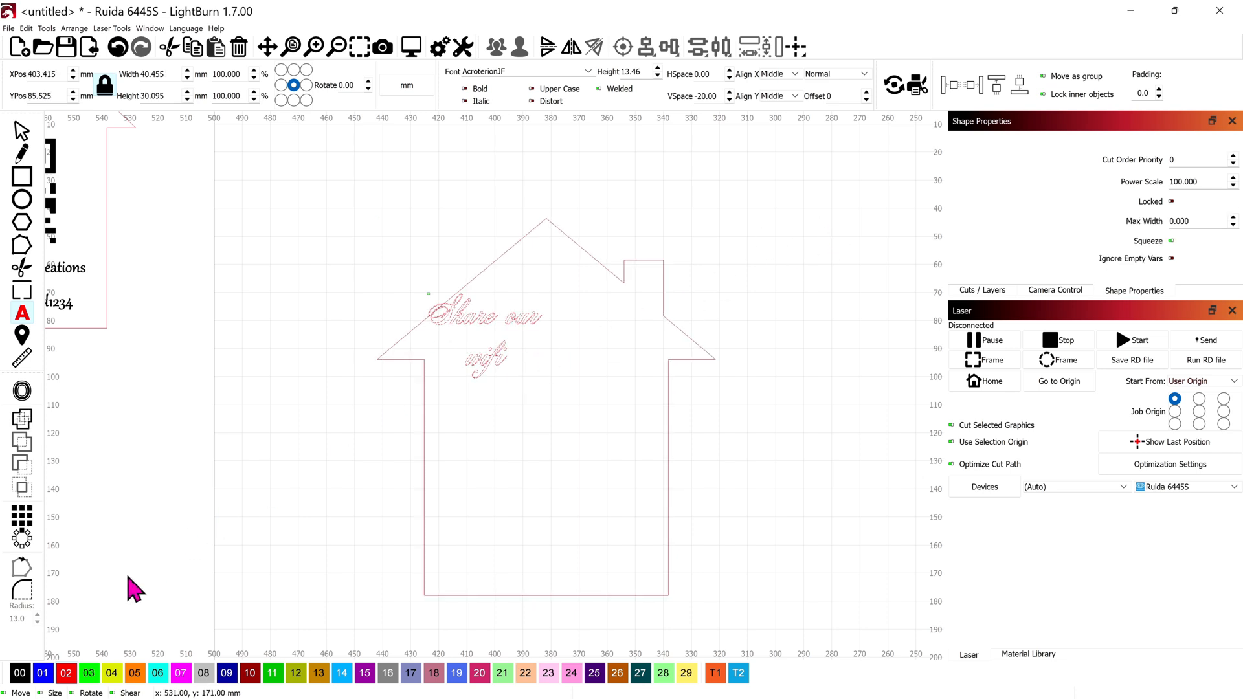
Step: Put the text on layer 00, set its font to Bahnschrift, and position it under the roof
left_click(20, 676)
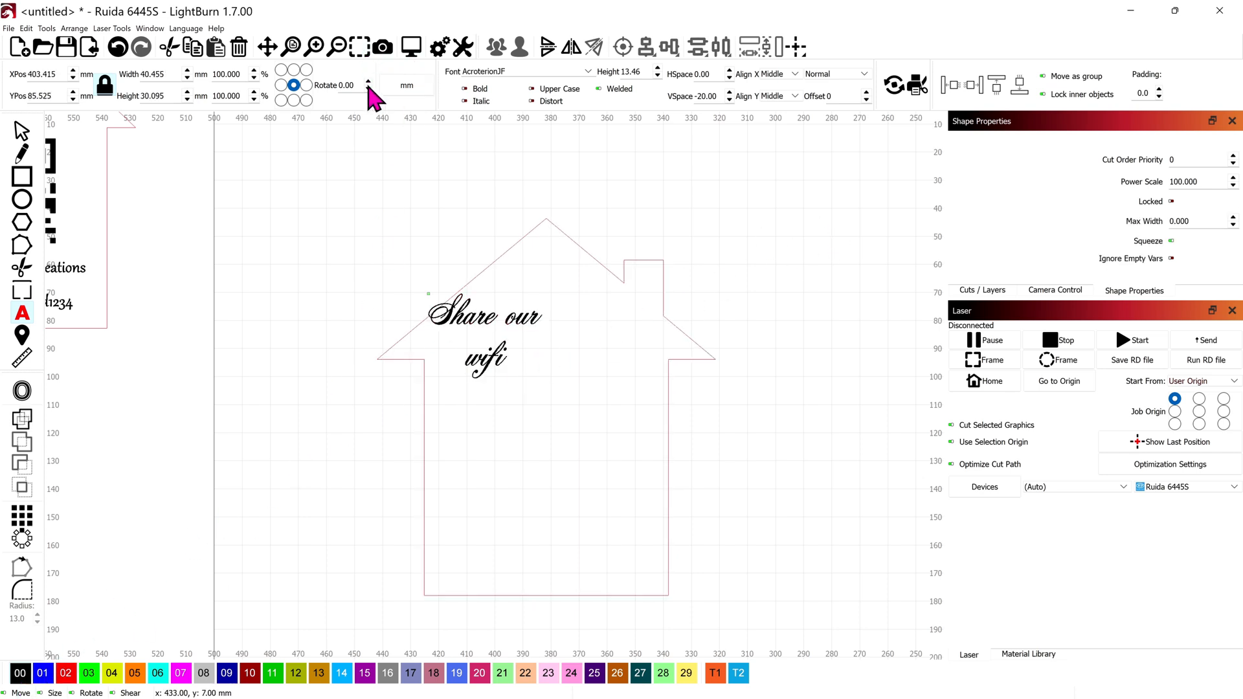
scroll(522, 332, "up", 2)
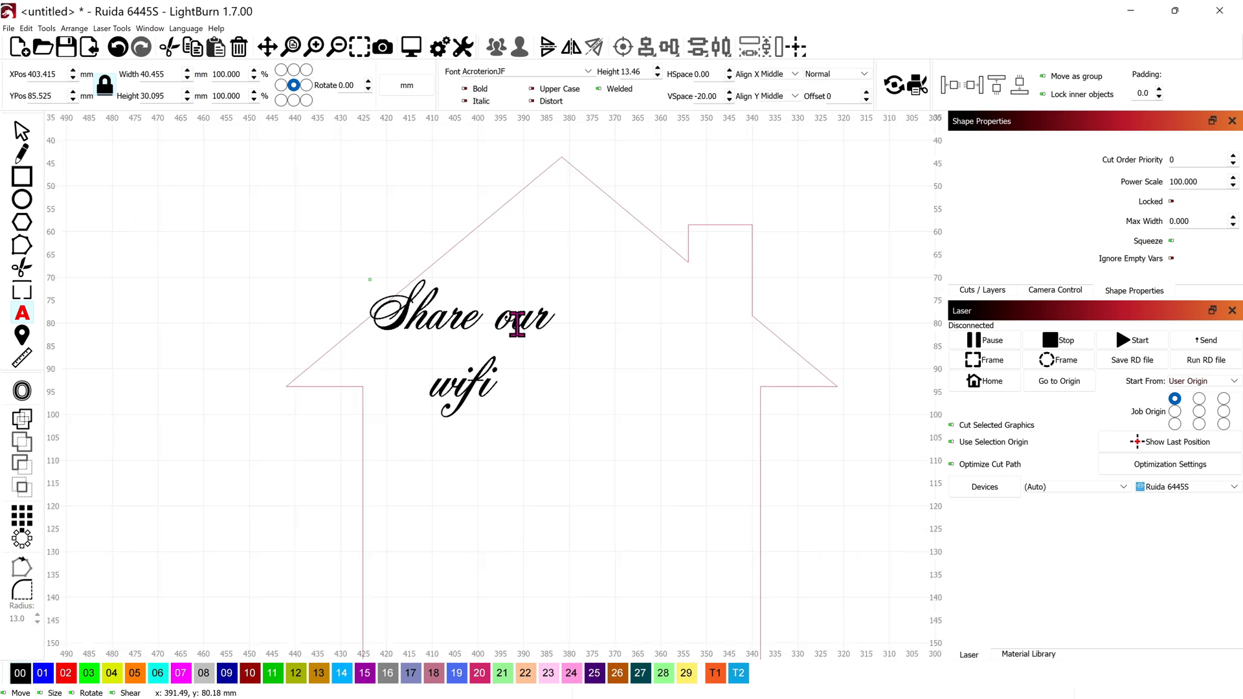
key("Escape")
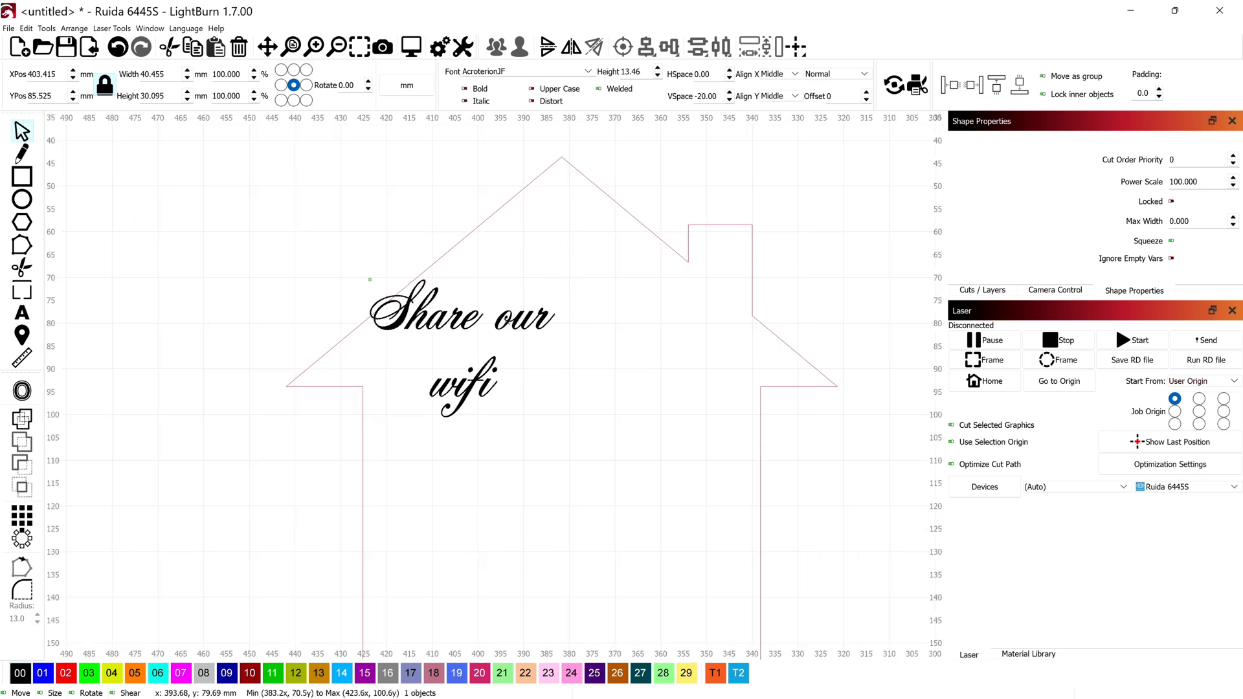
left_click_drag(507, 322, 607, 287)
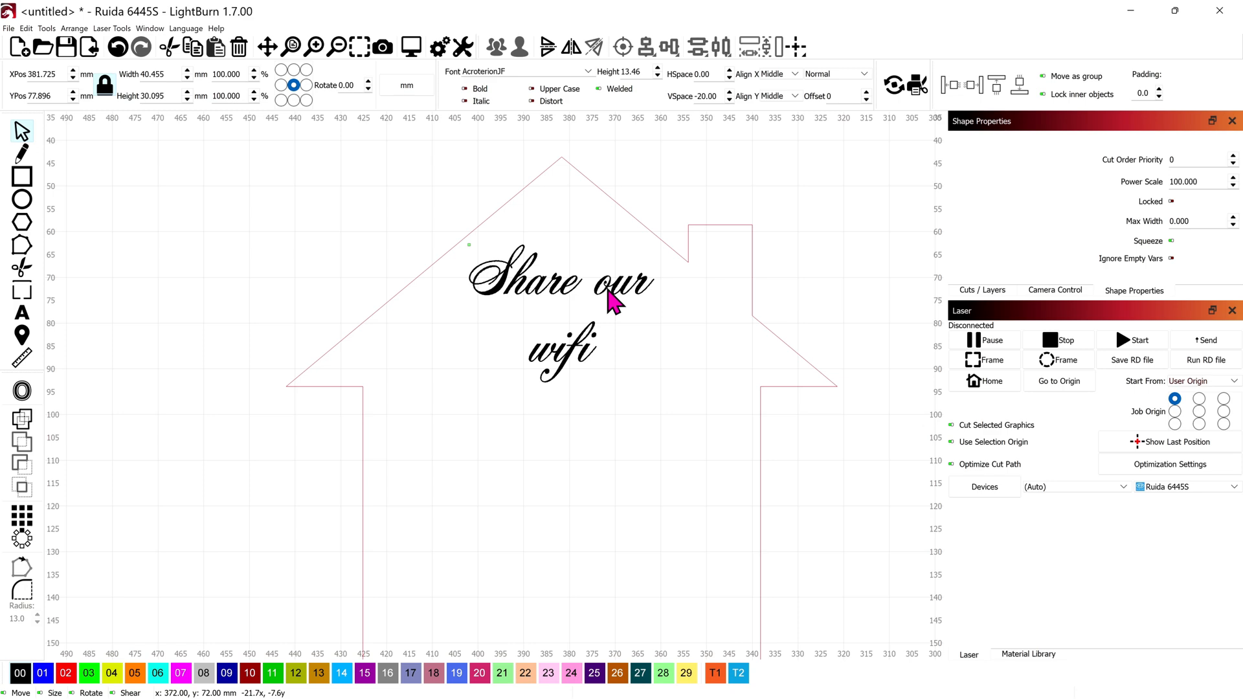
scroll(608, 293, "down", 2)
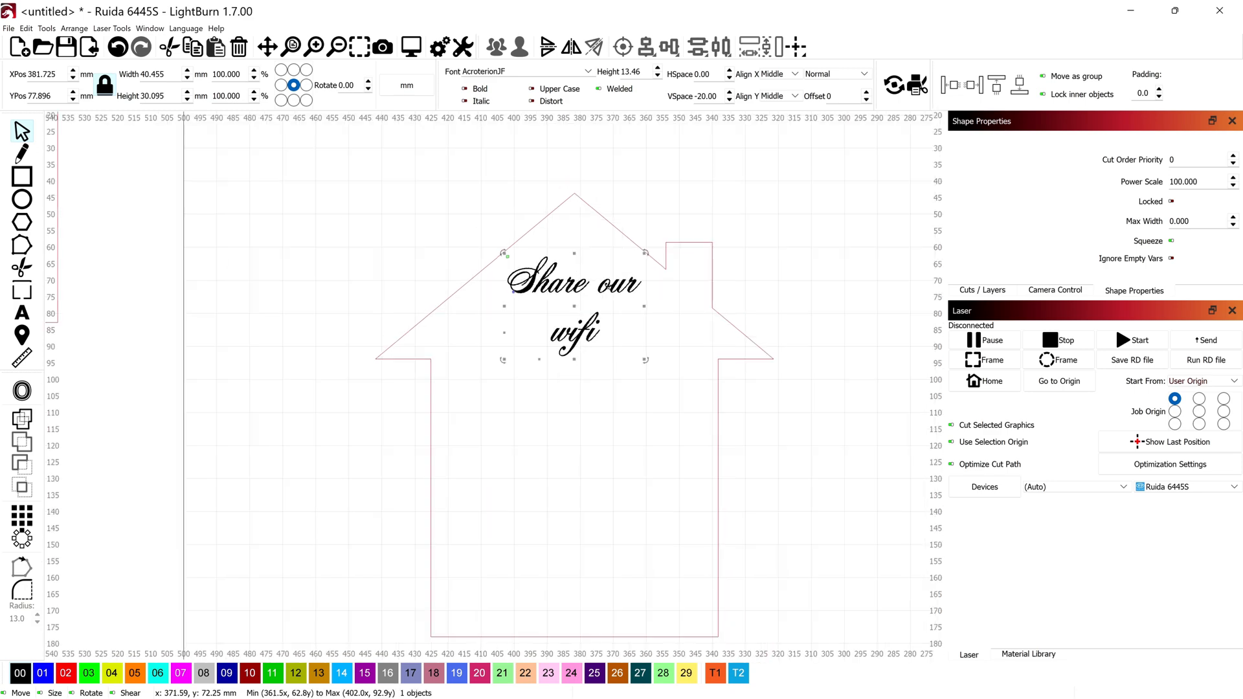
left_click(587, 71)
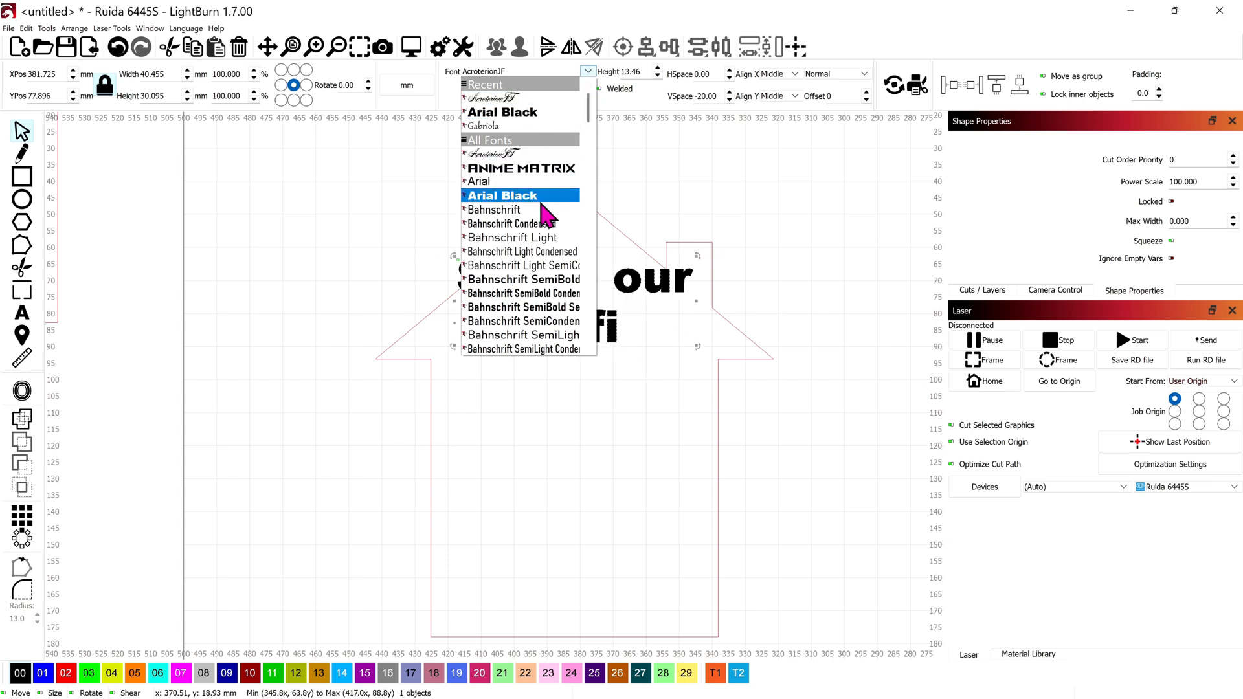
left_click(518, 209)
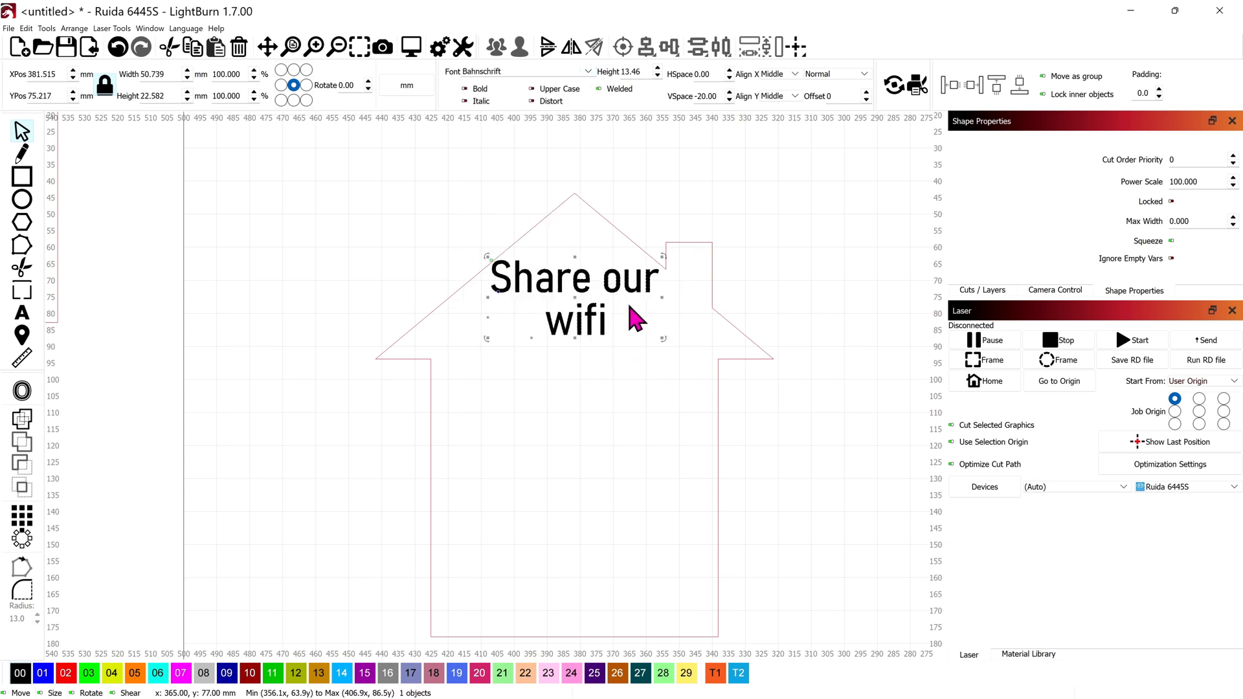
left_click_drag(574, 310, 585, 336)
Step: Centre the text horizontally within the house outline
scroll(562, 378, "down", 3)
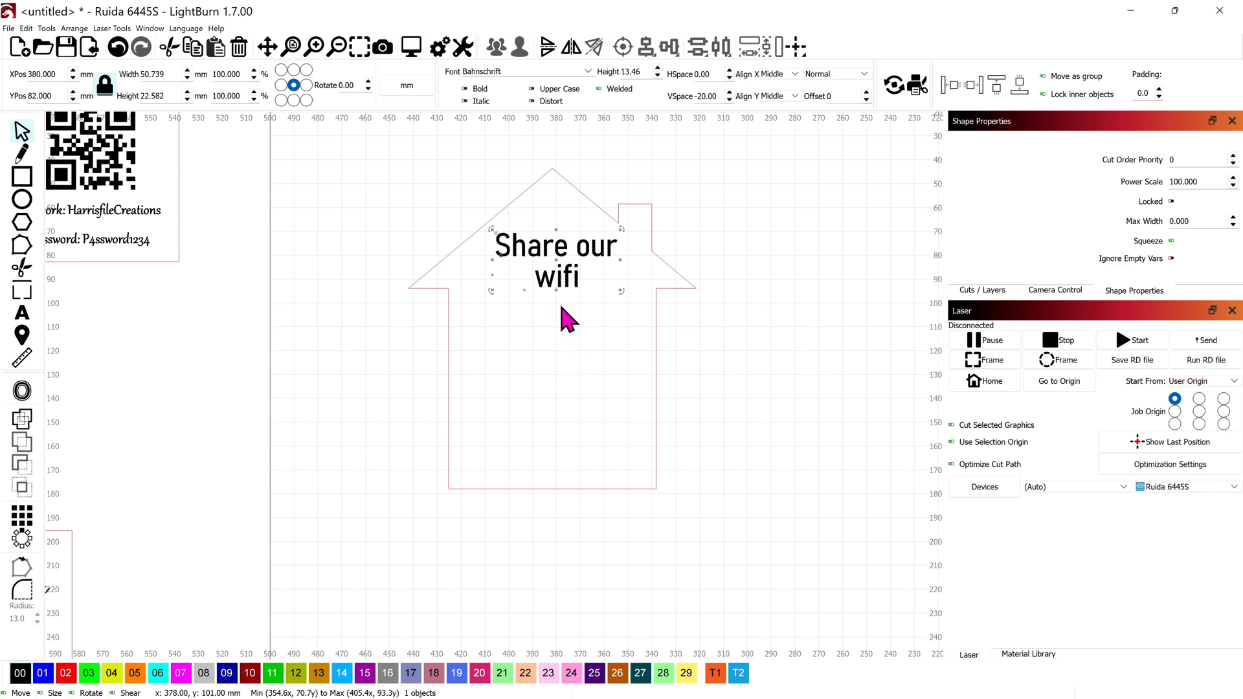
left_click_drag(701, 370, 518, 217)
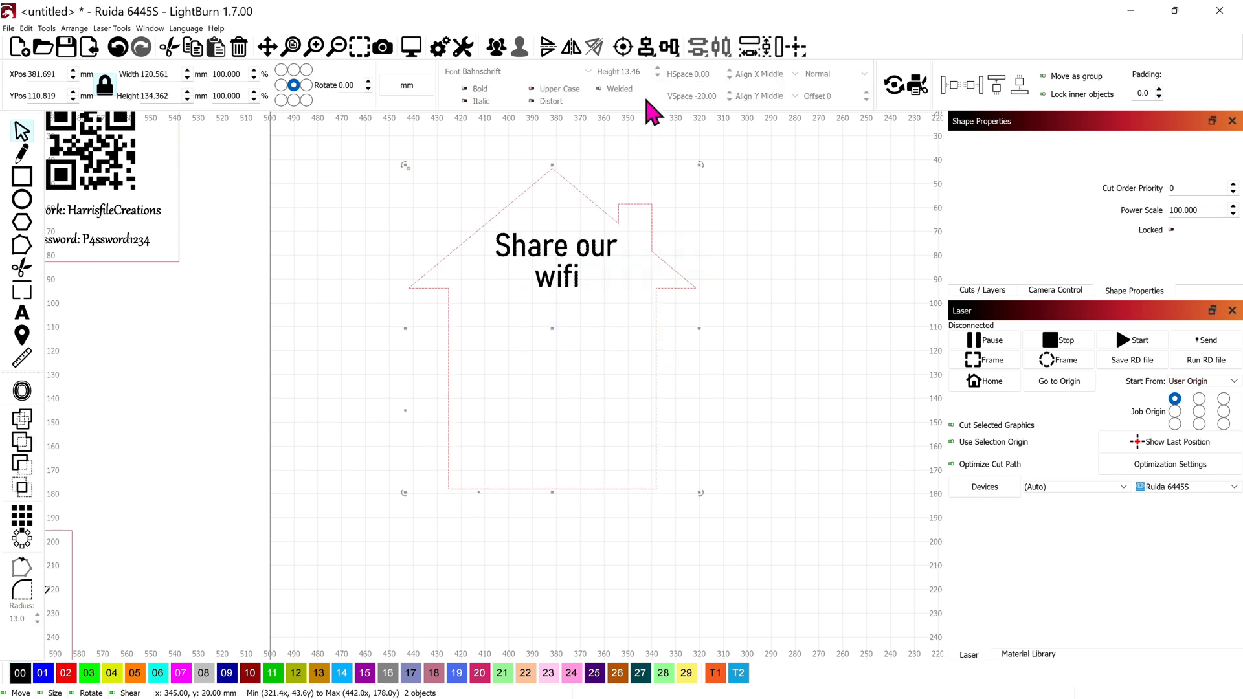
left_click(645, 49)
left_click(690, 76)
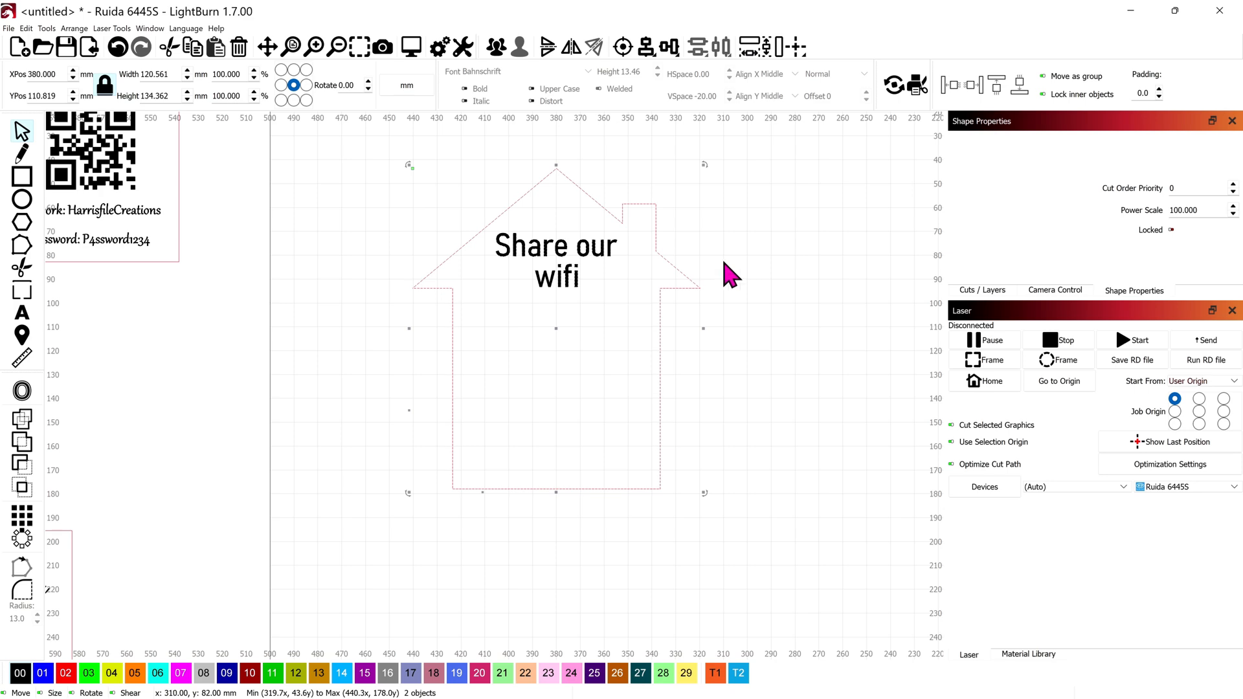
left_click(650, 301)
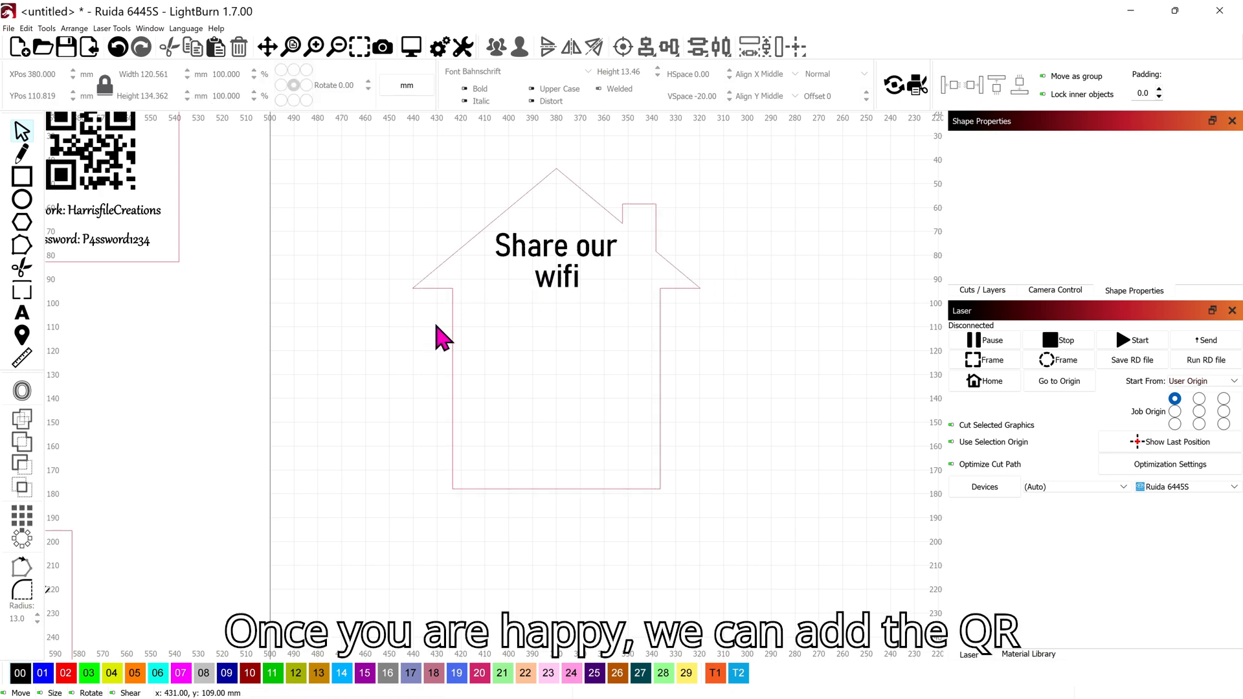
scroll(111, 209, "down", 1)
left_click_drag(126, 147, 404, 299)
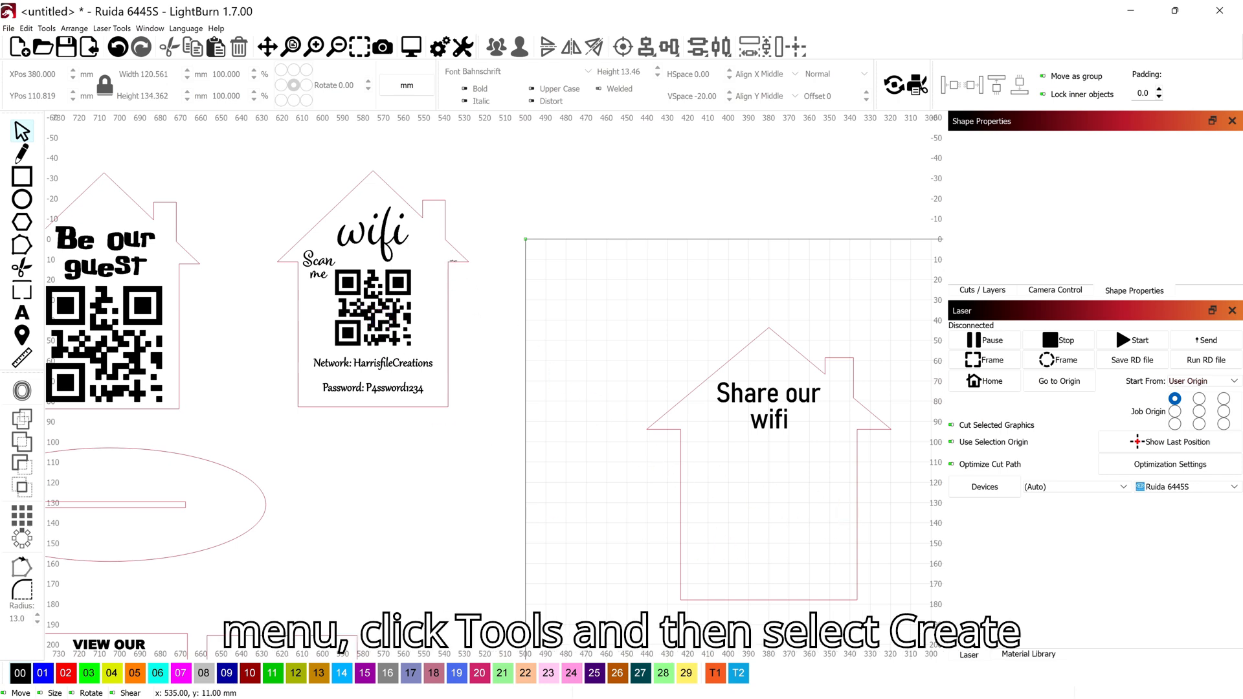
Step: Create a QR code bar code drawn inside the house below the text
left_click(47, 29)
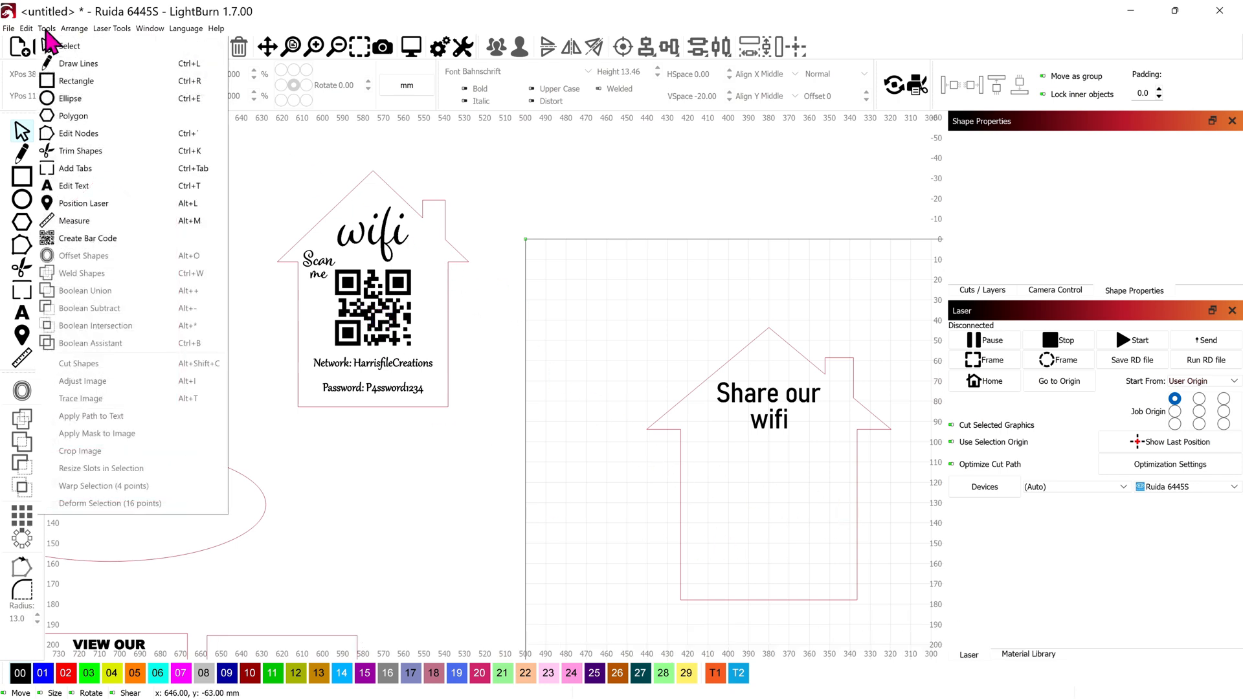
left_click(103, 245)
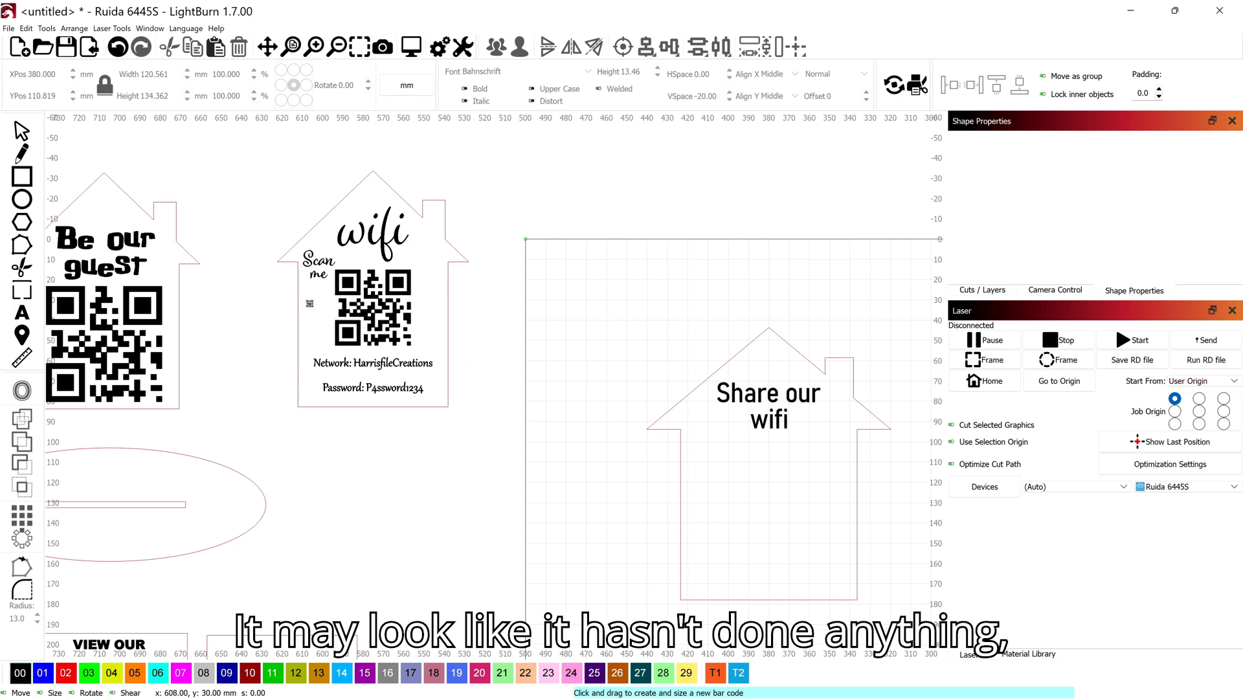
scroll(580, 506, "up", 1)
scroll(593, 494, "up", 1)
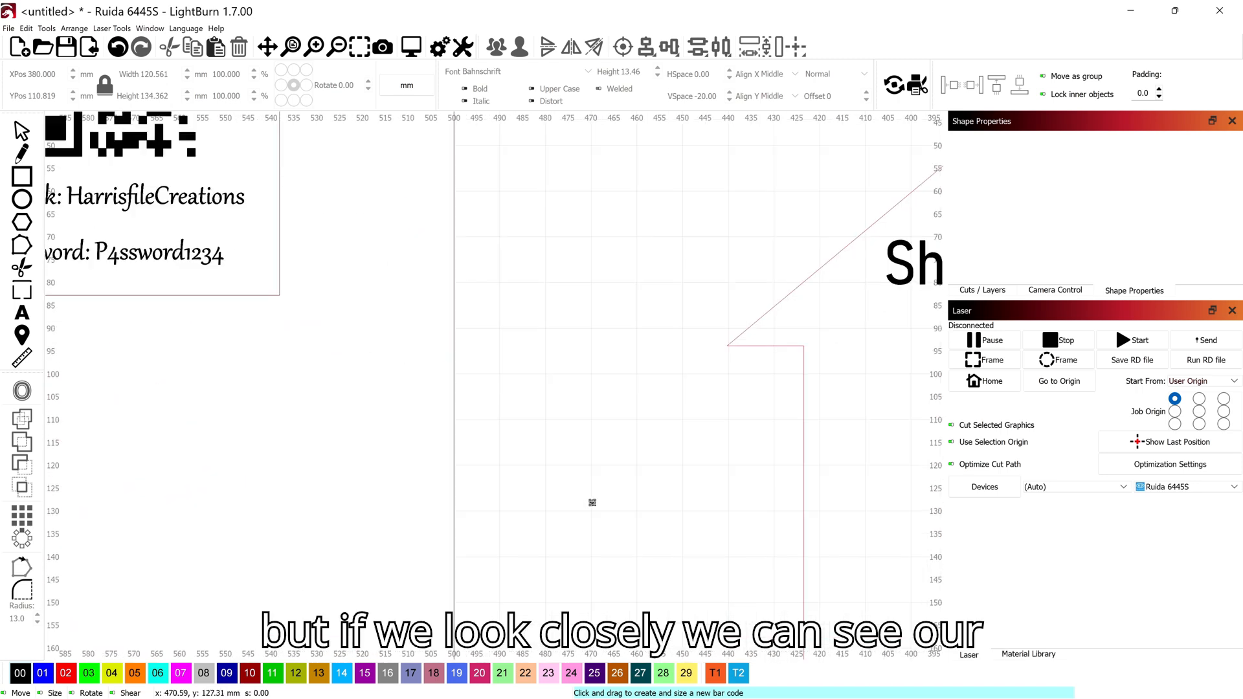
scroll(718, 481, "down", 3)
left_click_drag(718, 481, 423, 358)
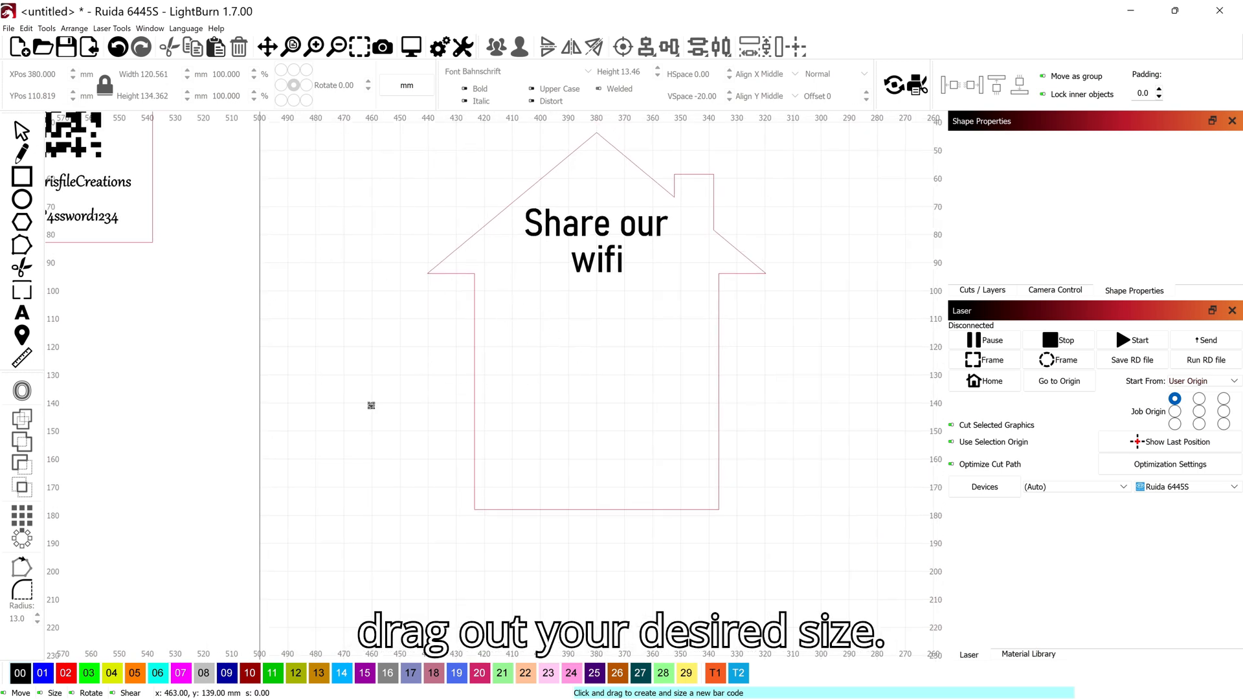
left_click_drag(515, 294, 678, 463)
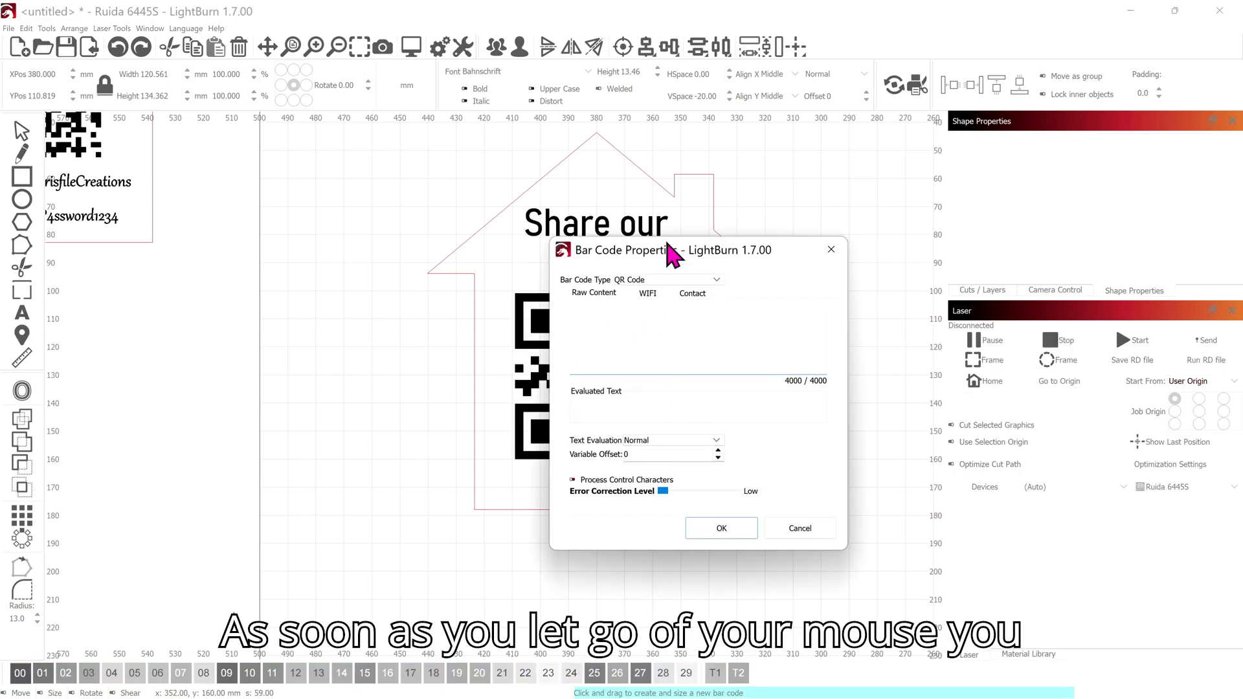
Step: Enter the Wi-Fi password as the QR code's raw content and confirm it
left_click_drag(668, 243, 821, 239)
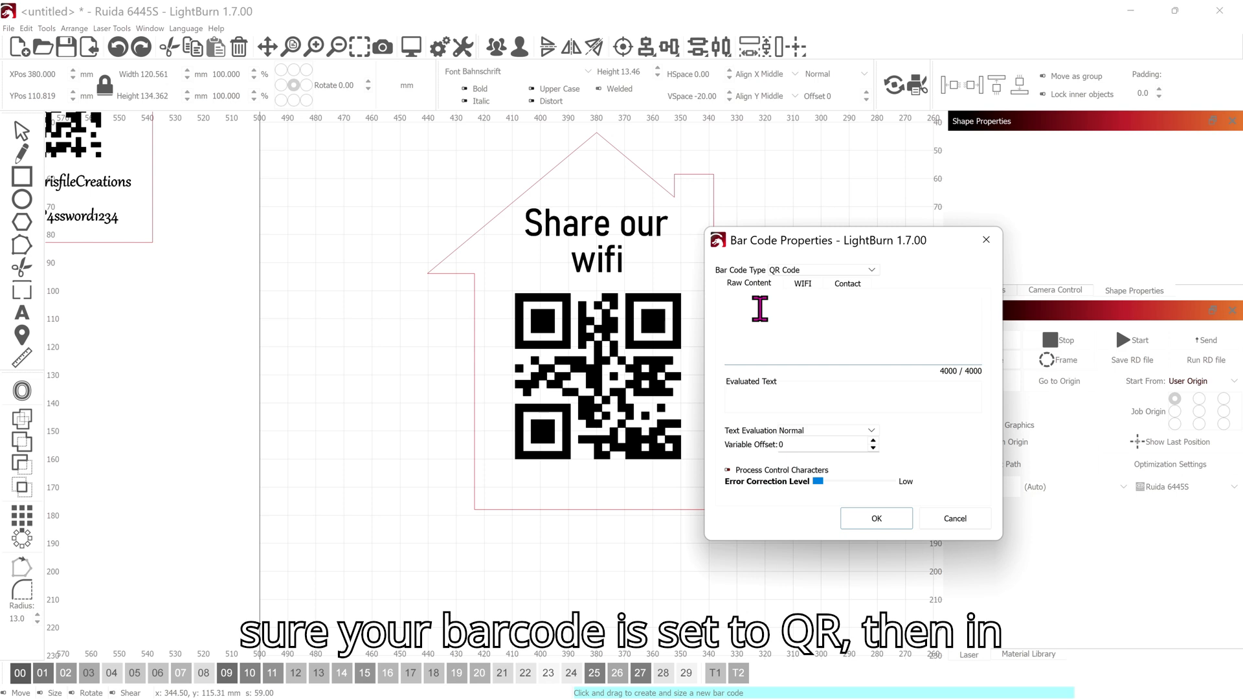
type("Pa")
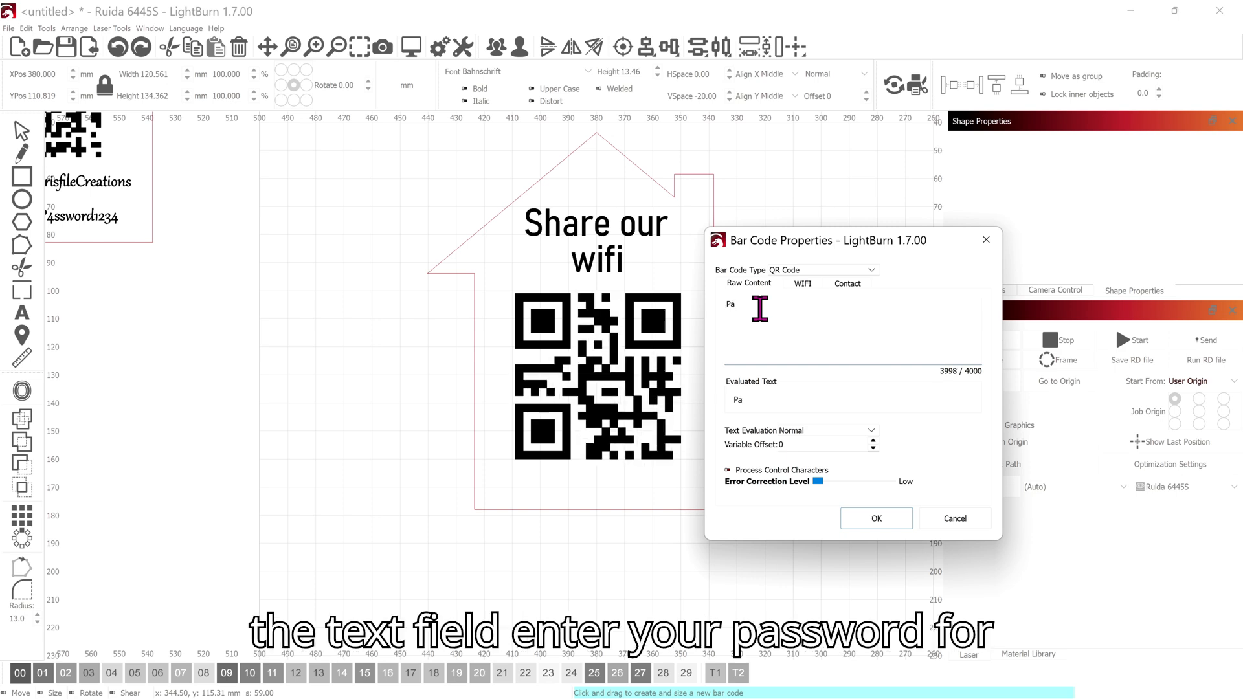
type("ss")
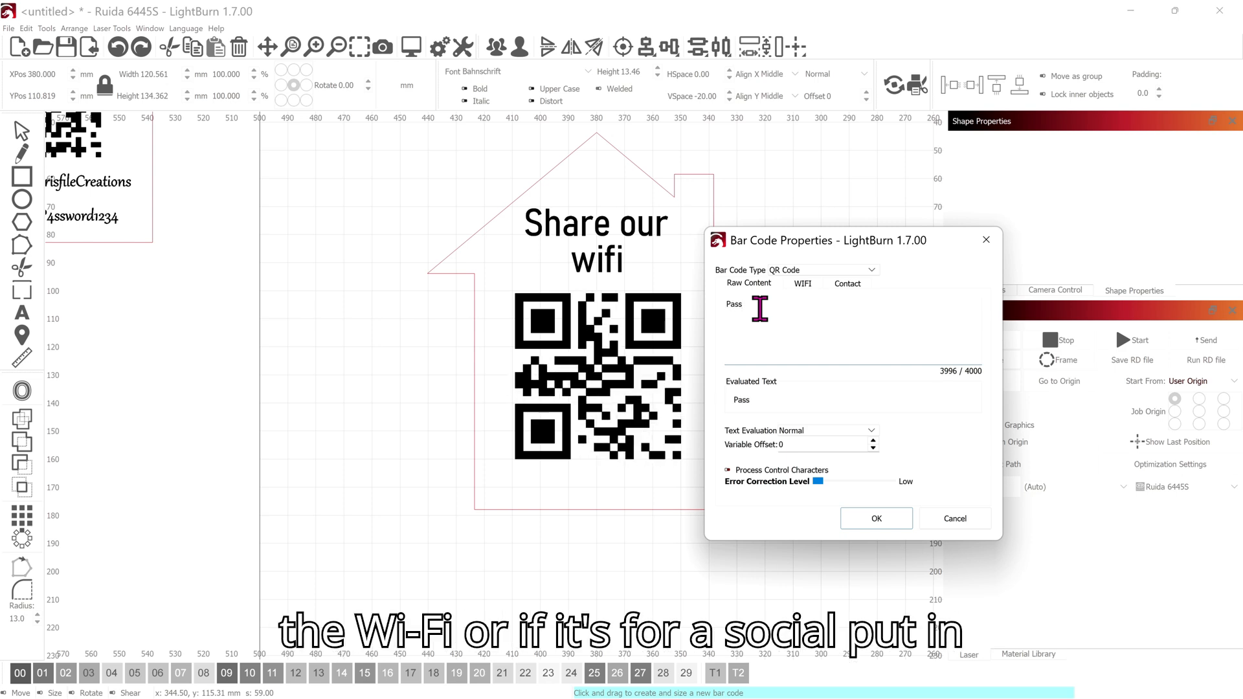
type("wo")
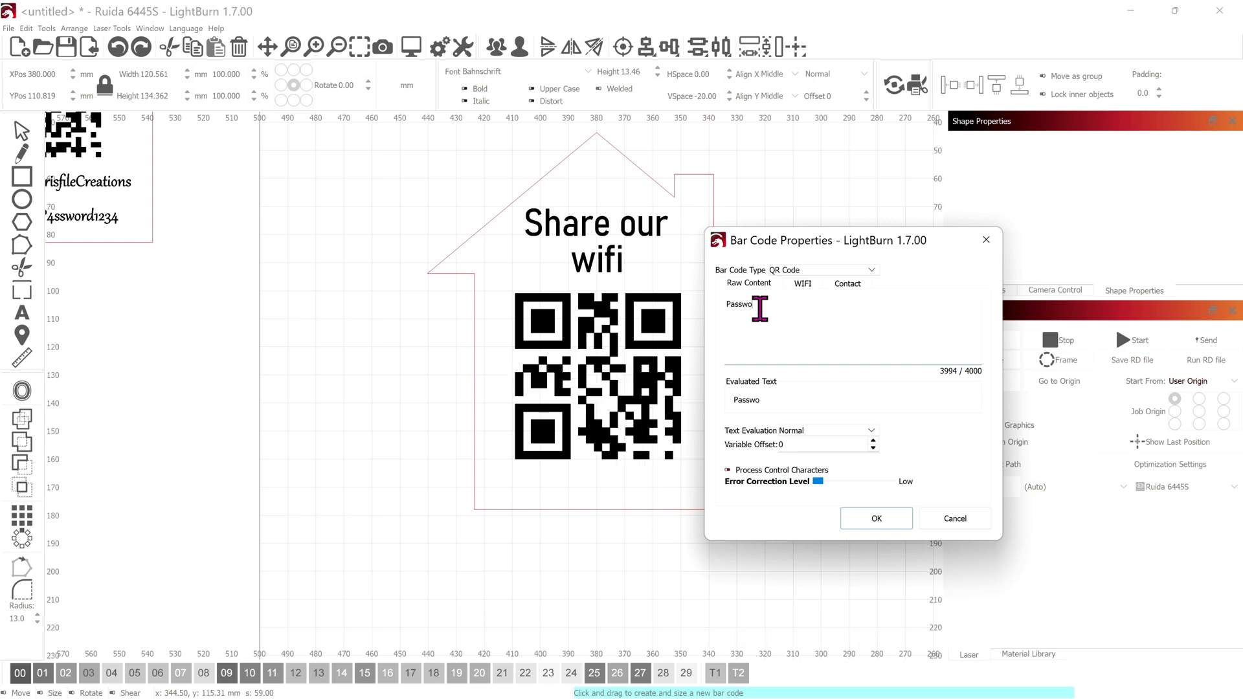
type("rd")
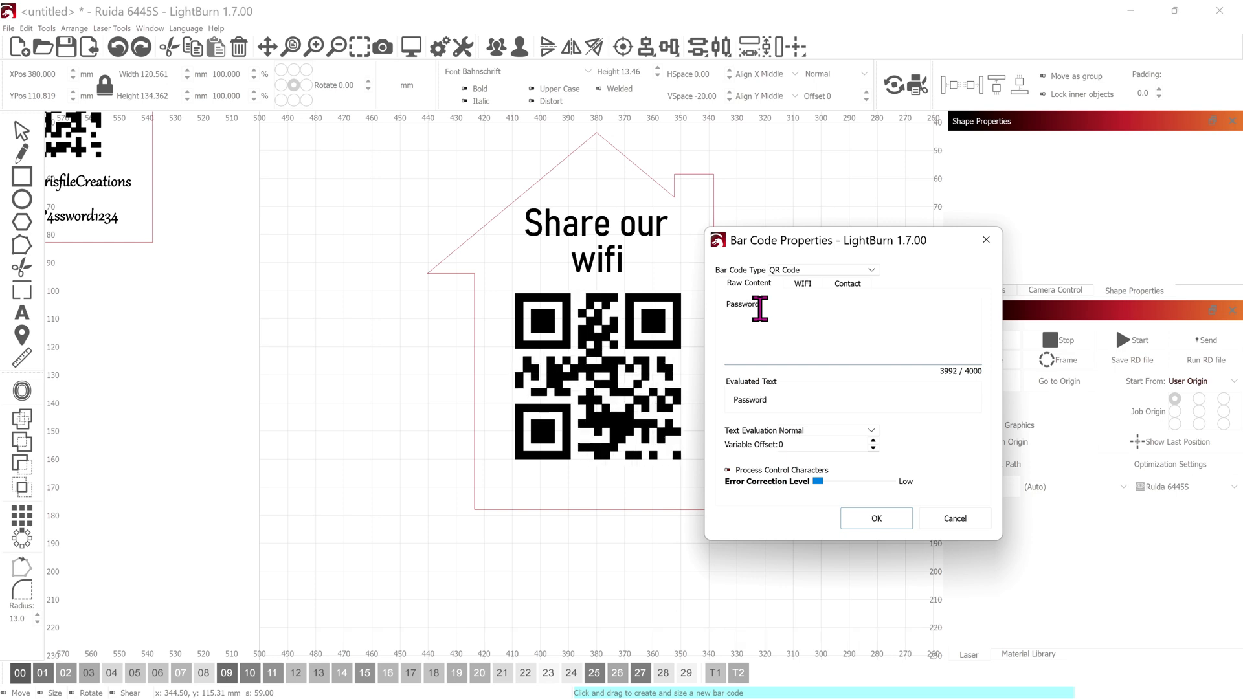
type("12345")
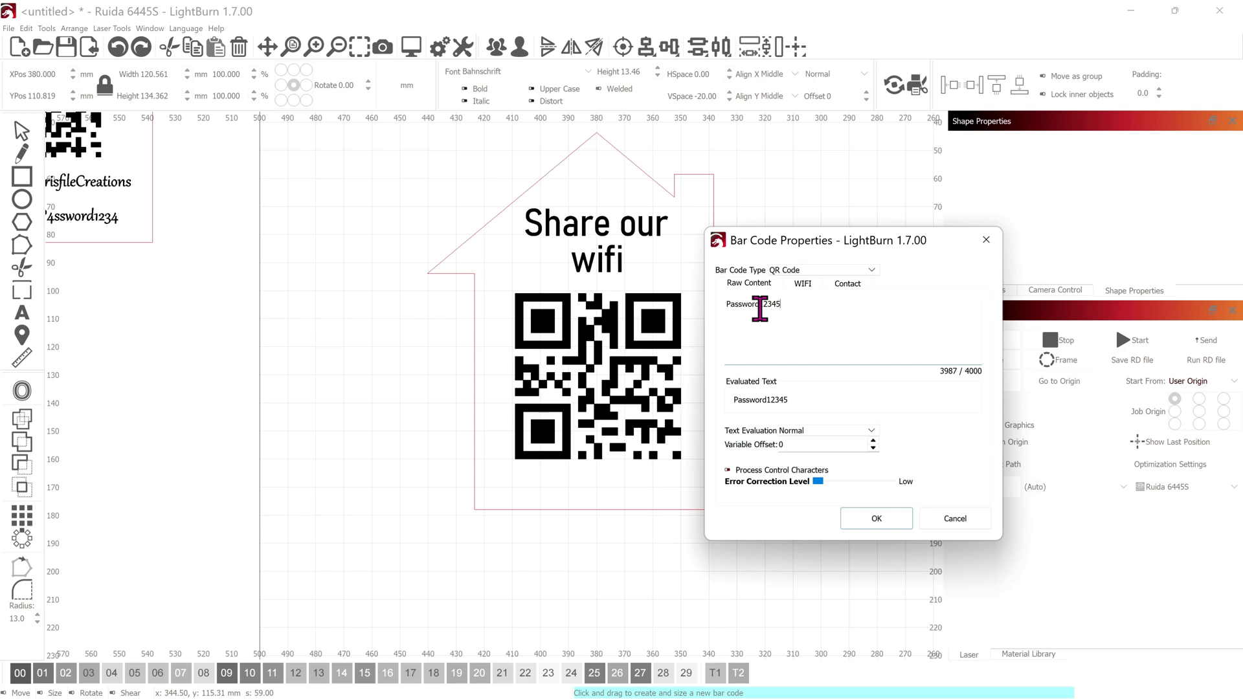
left_click(874, 524)
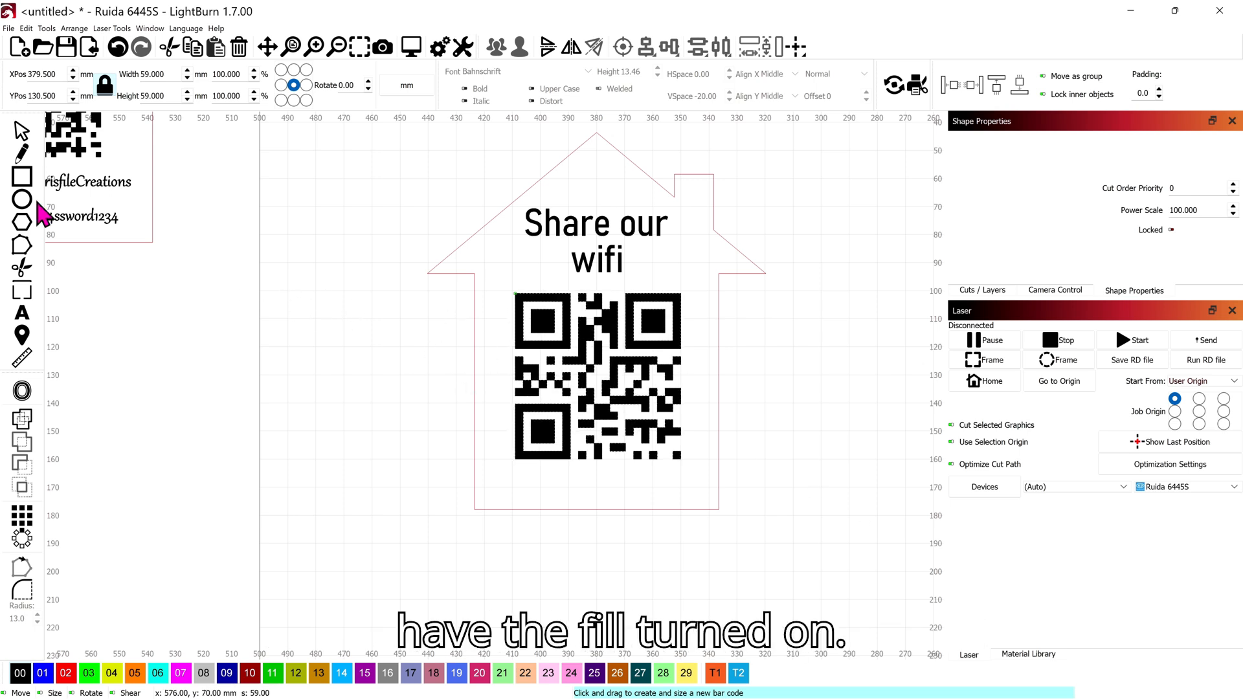
Step: Nudge the QR code half a millimetre to centre it under 'Share our wifi', then zoom out
left_click(19, 133)
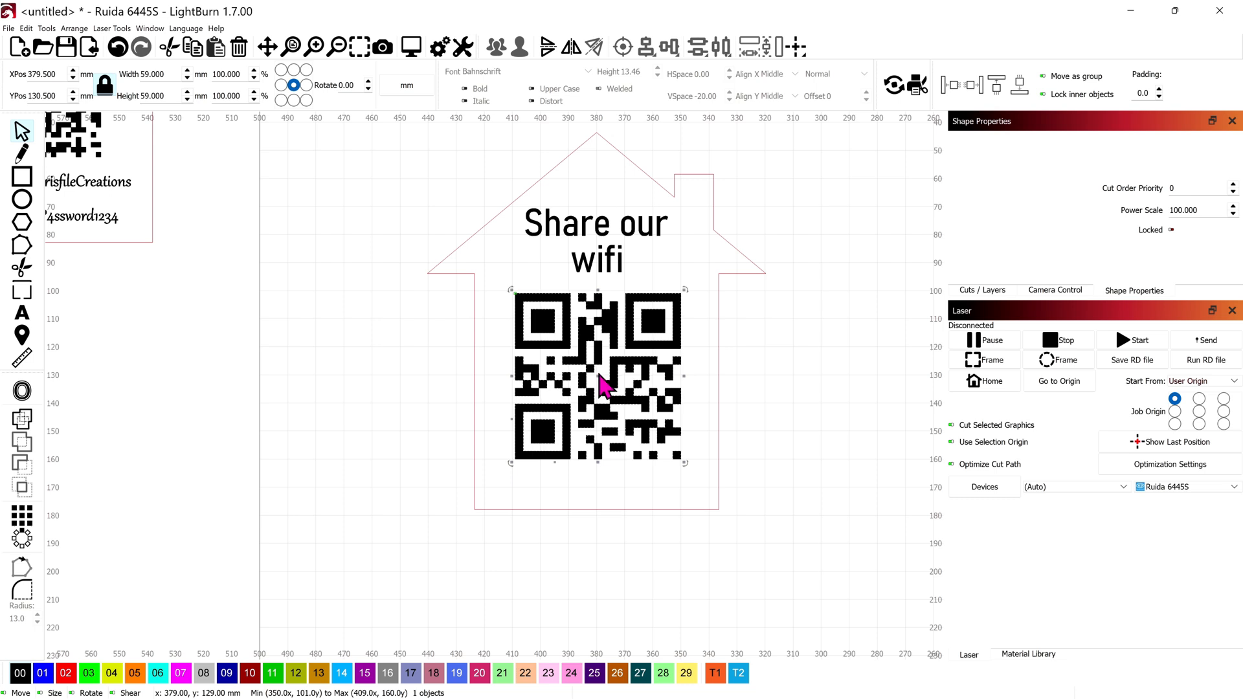
left_click_drag(596, 376, 603, 389)
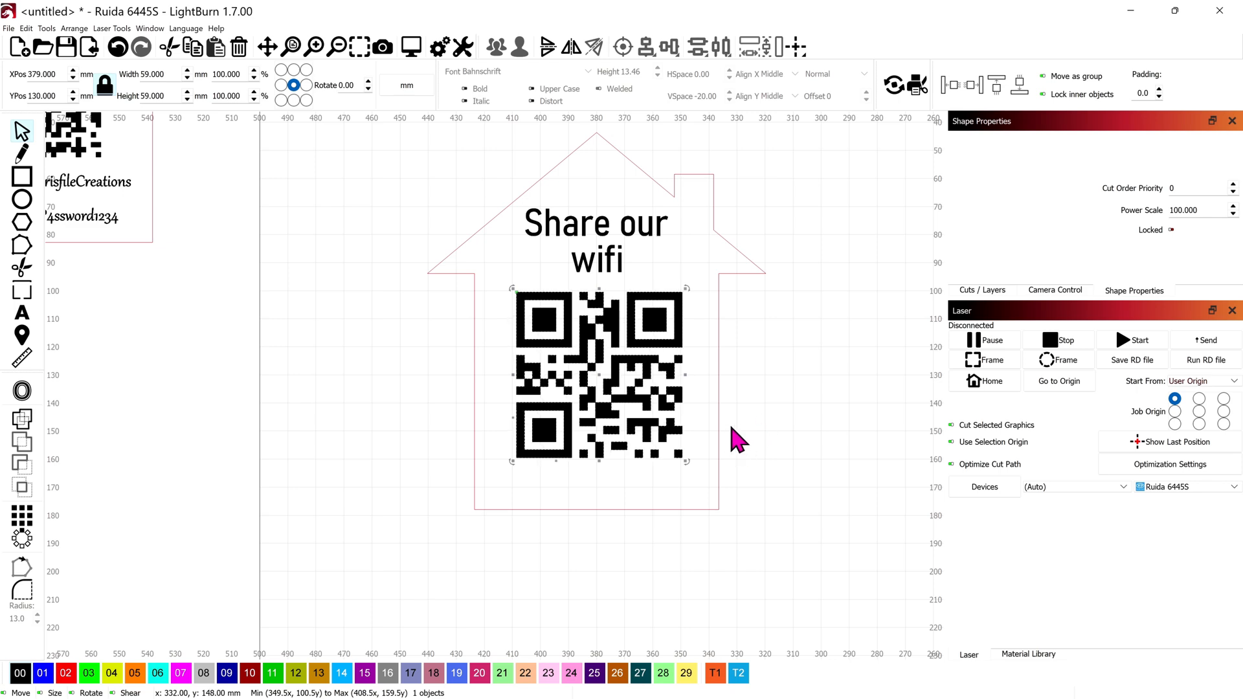
scroll(738, 441, "down", 2)
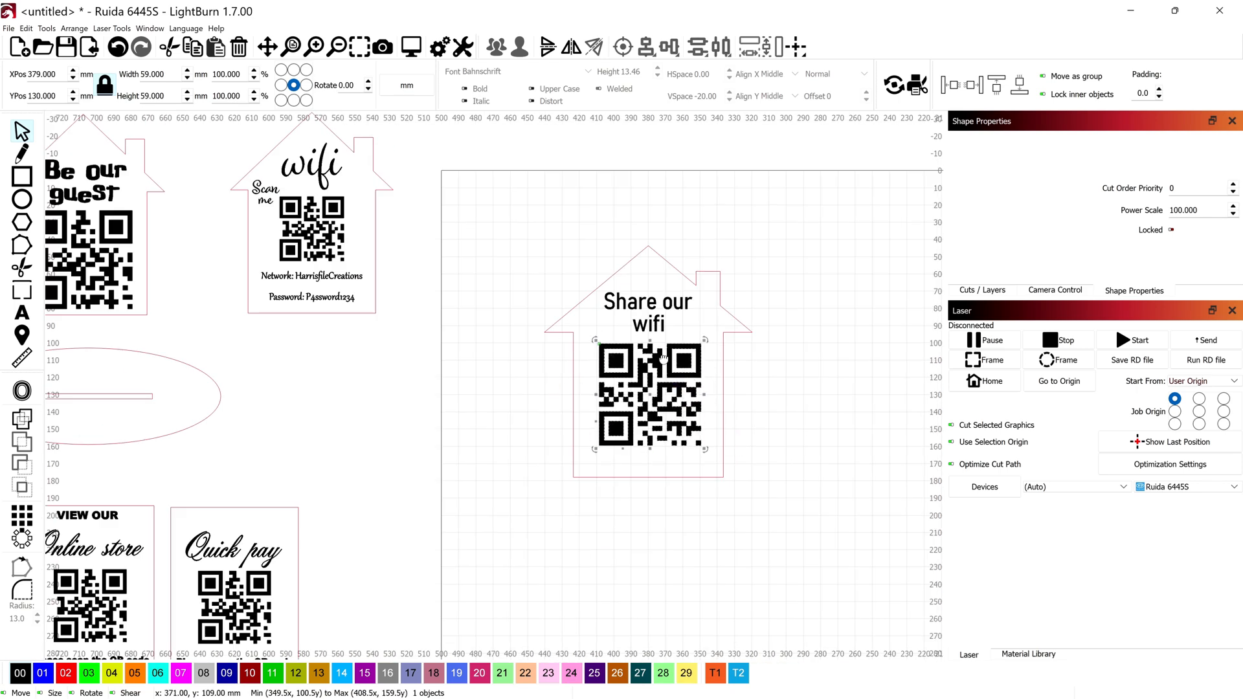
scroll(662, 356, "down", 2)
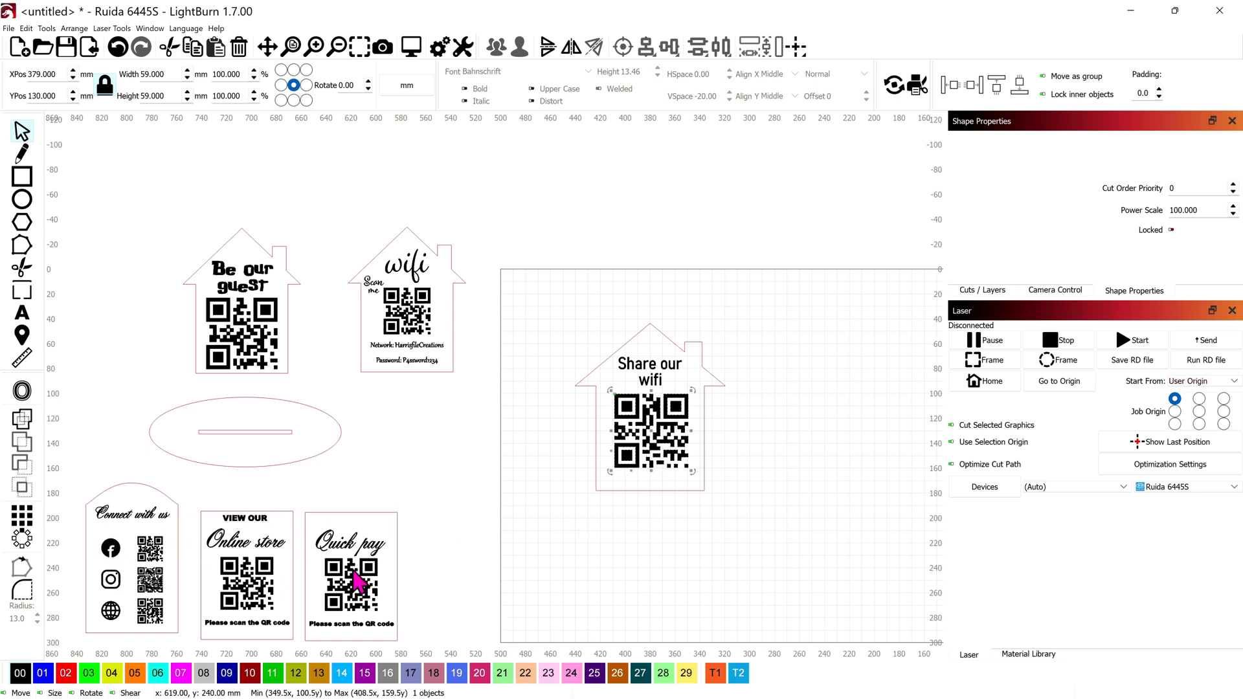
Step: Draw a 137 × 129 mm hexagon right of the house sign on the red 02 cut layer
left_click(26, 221)
left_click_drag(565, 399, 209, 310)
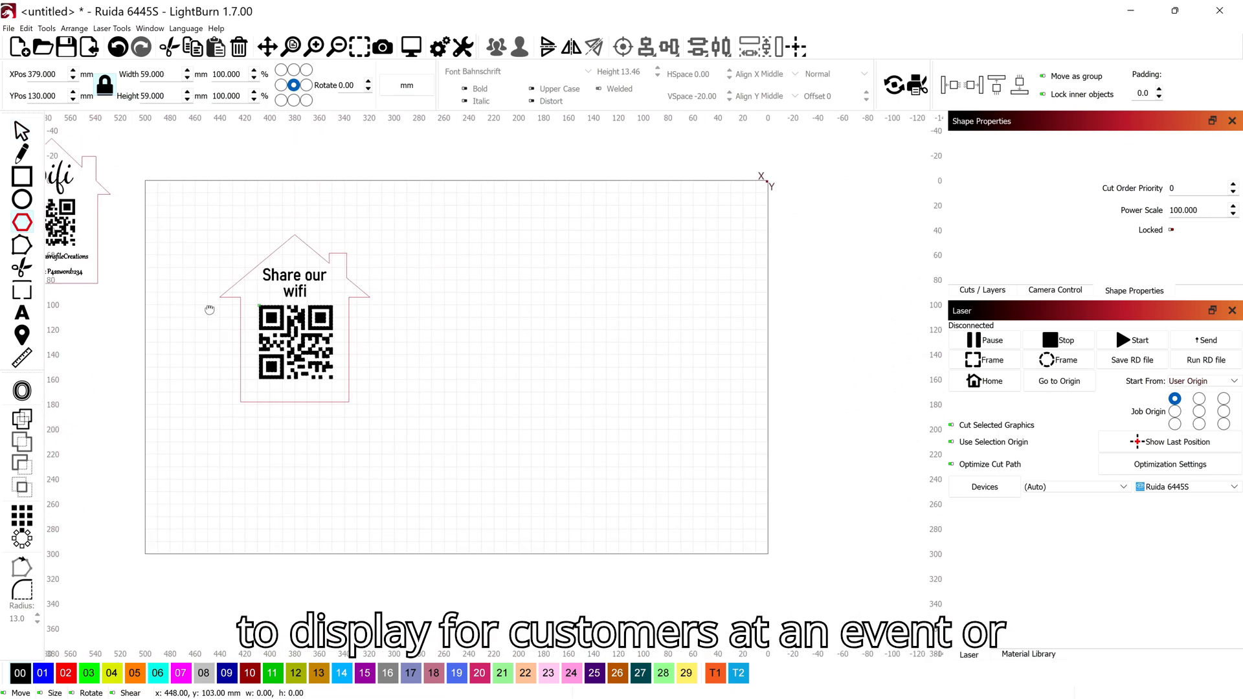
left_click_drag(476, 259, 651, 424)
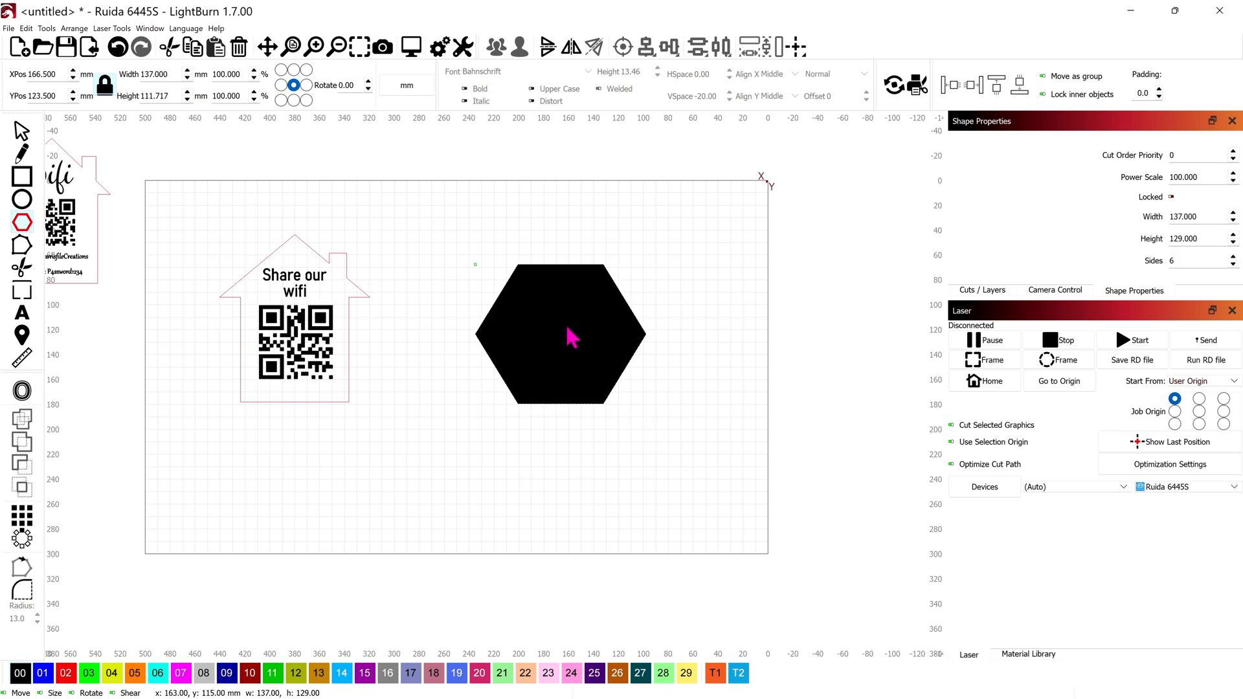
left_click(66, 673)
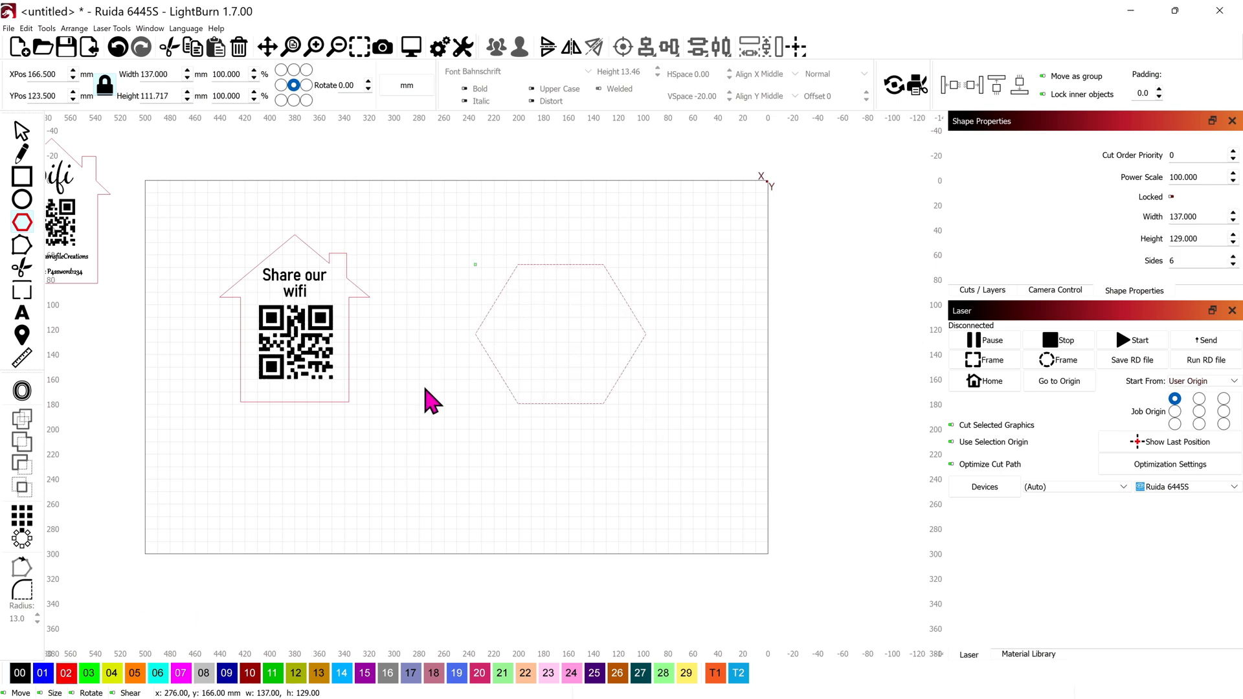
scroll(510, 325, "up", 2)
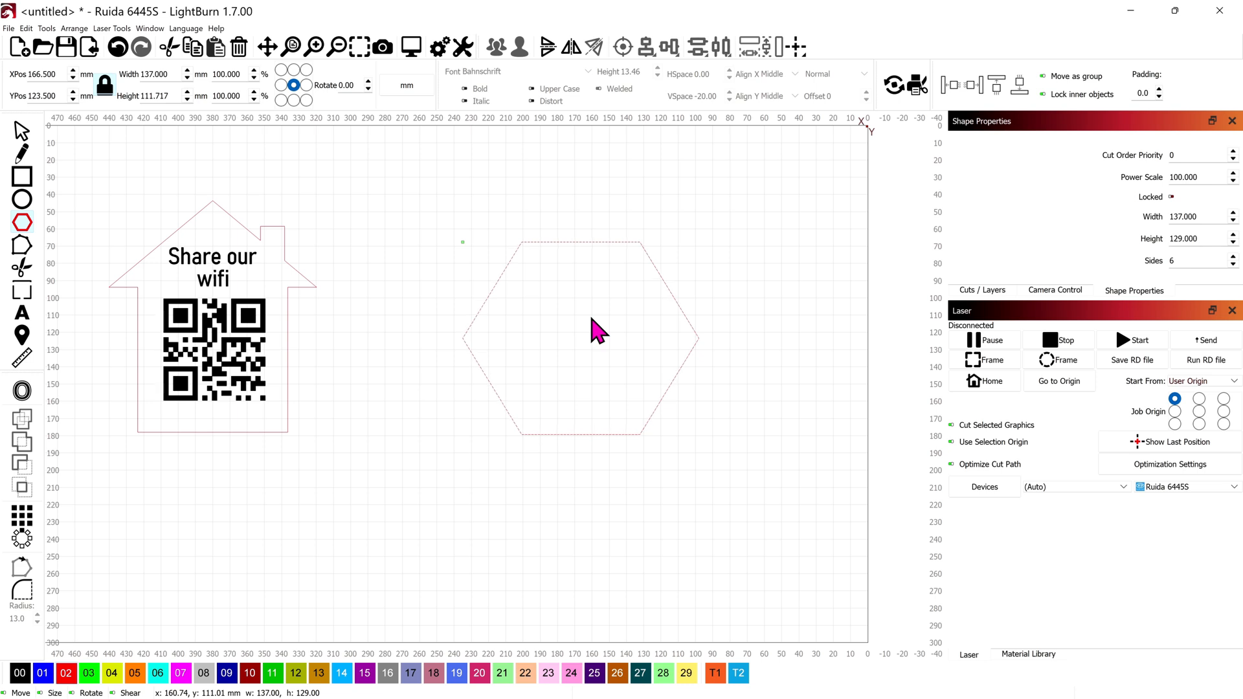
Step: Write the two-line title 'We are on social' on the black 00 layer at the hexagon's top
left_click(21, 313)
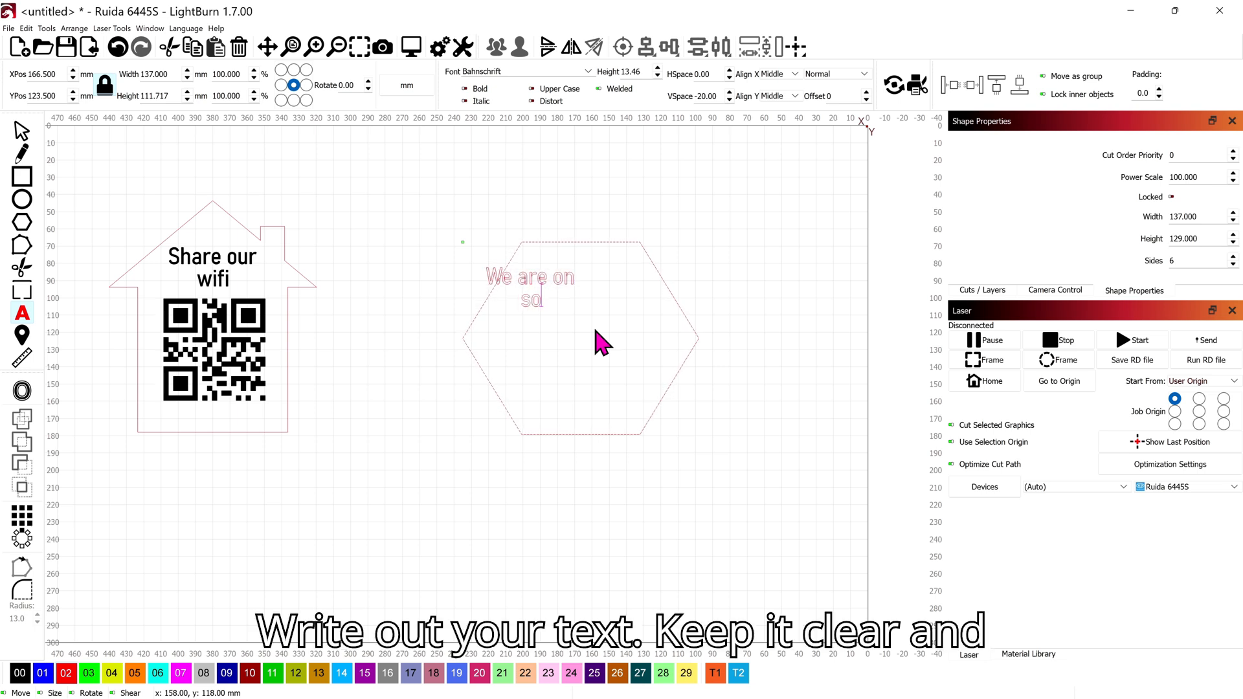
key("Escape")
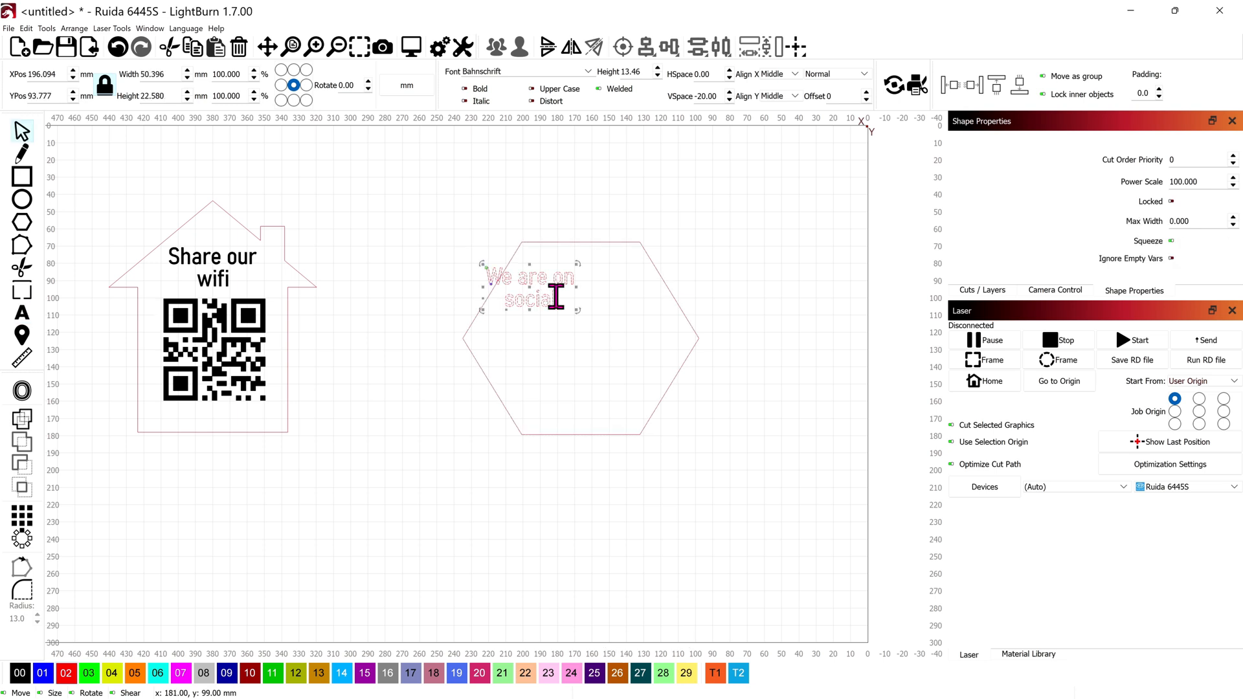
left_click(20, 679)
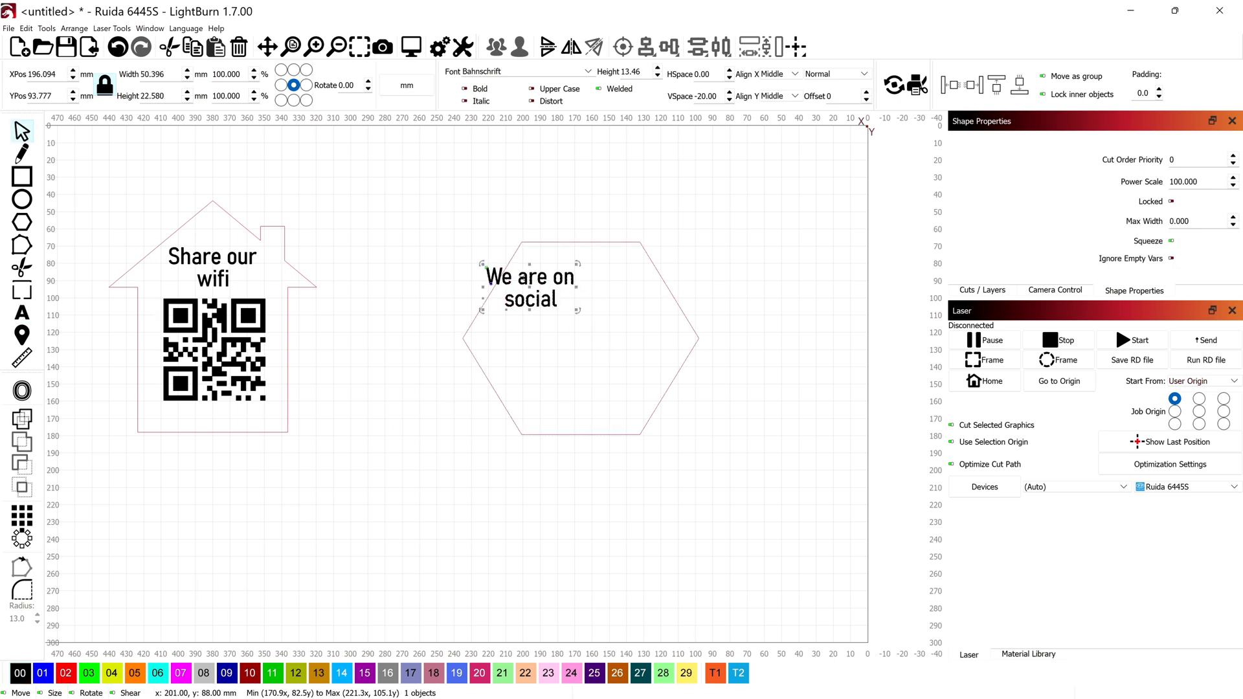
left_click_drag(537, 303, 578, 290)
Step: Select the 'Connect with us' example card for reference
scroll(573, 320, "down", 2)
scroll(595, 323, "down", 2)
scroll(421, 352, "left", 3)
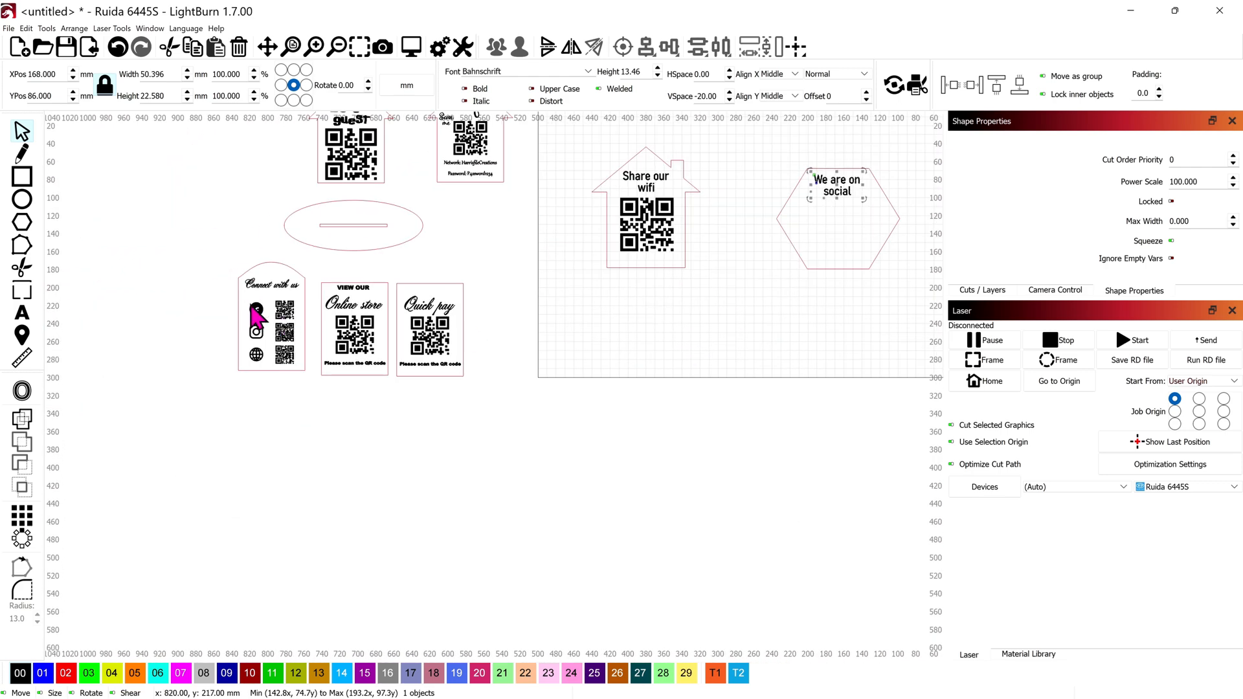
left_click(259, 316)
scroll(265, 316, "up", 4)
scroll(272, 318, "down", 2)
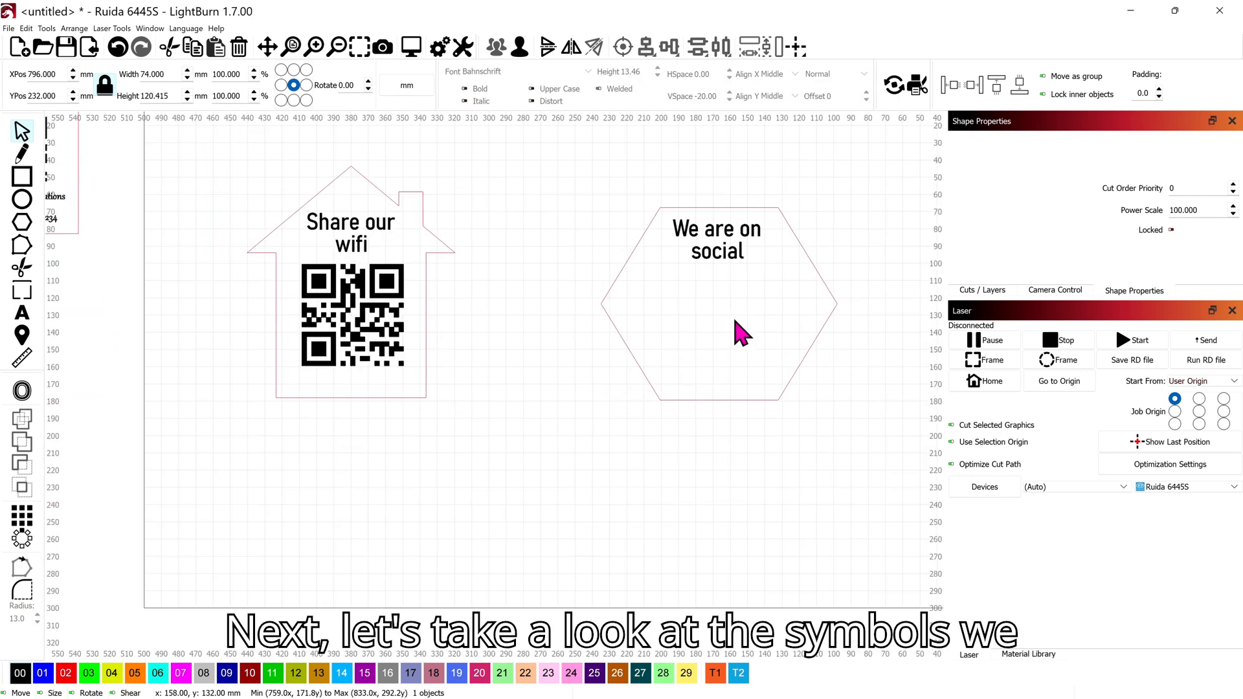
Step: Import the Facebook logo image and move it onto the hexagon
left_click(8, 29)
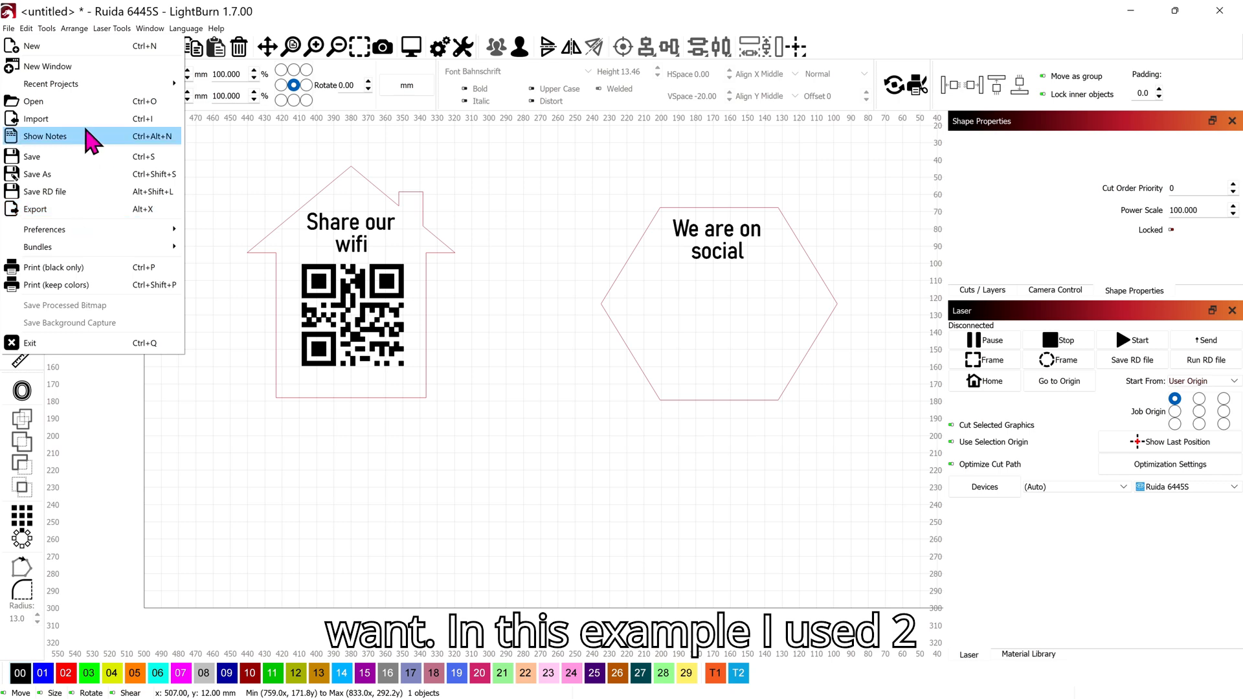
left_click(59, 119)
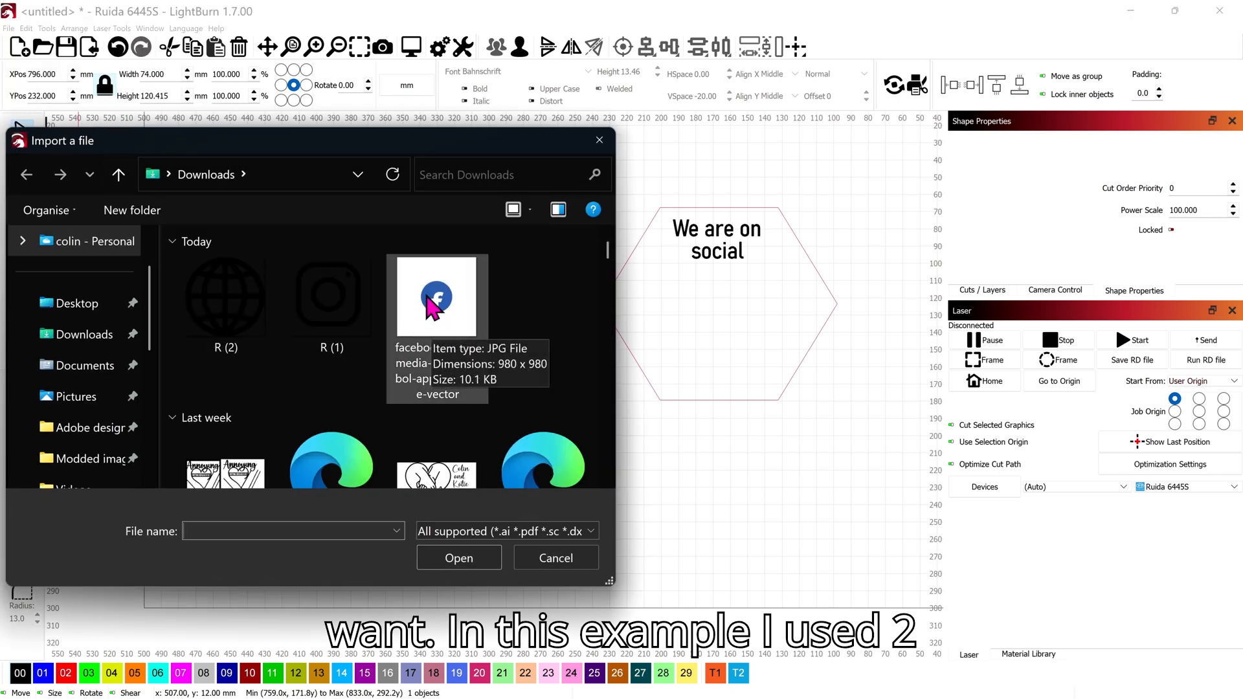
left_click(438, 321)
left_click(459, 558)
left_click_drag(492, 379, 658, 354)
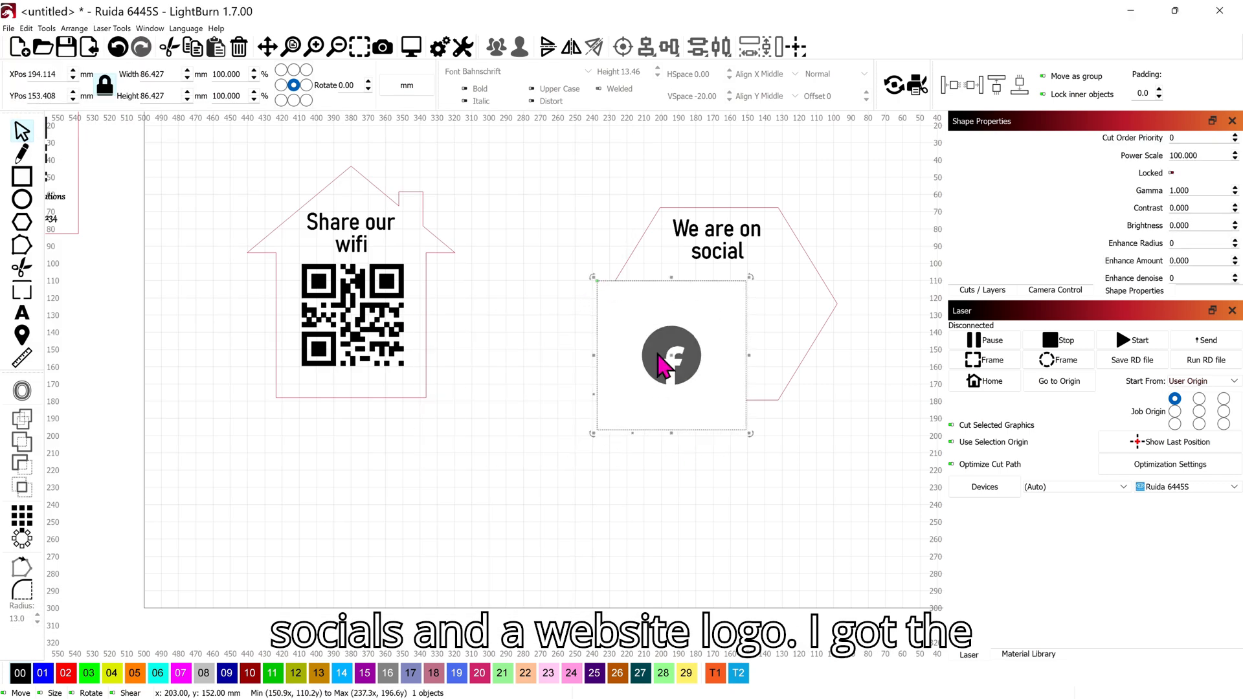
Step: Trace the Facebook logo to vectors and shrink it to about 20 mm below the title
right_click(653, 338)
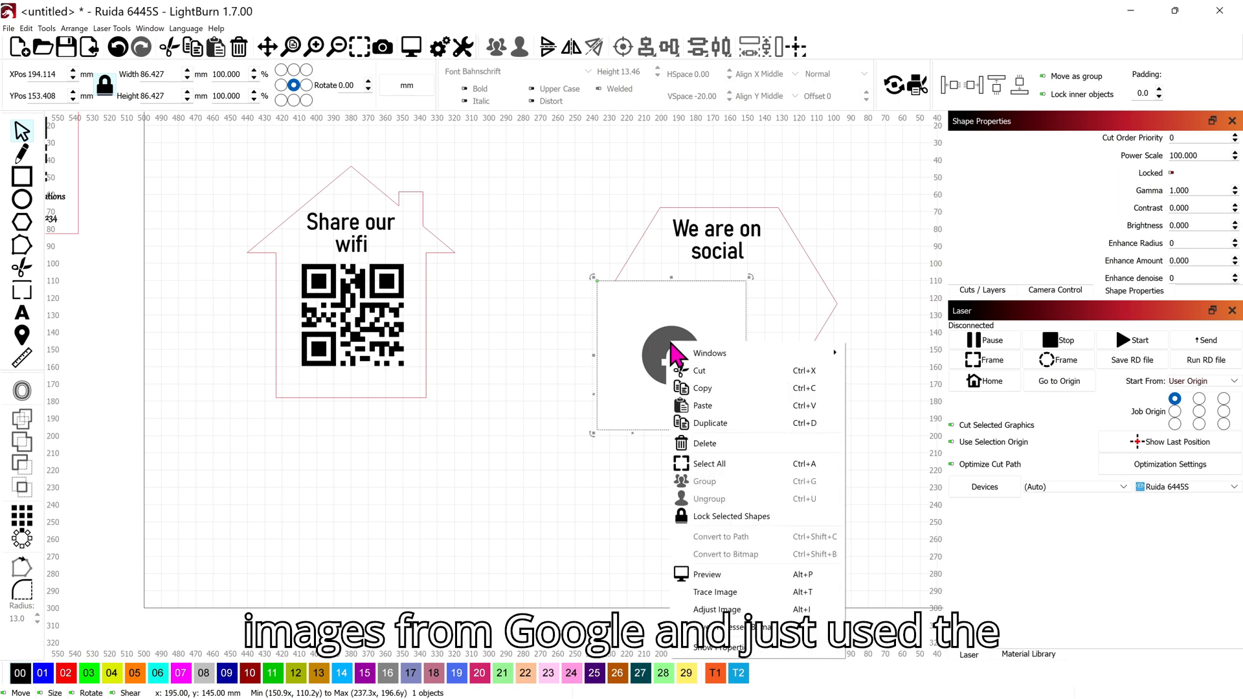
left_click(712, 593)
scroll(616, 339, "up", 5)
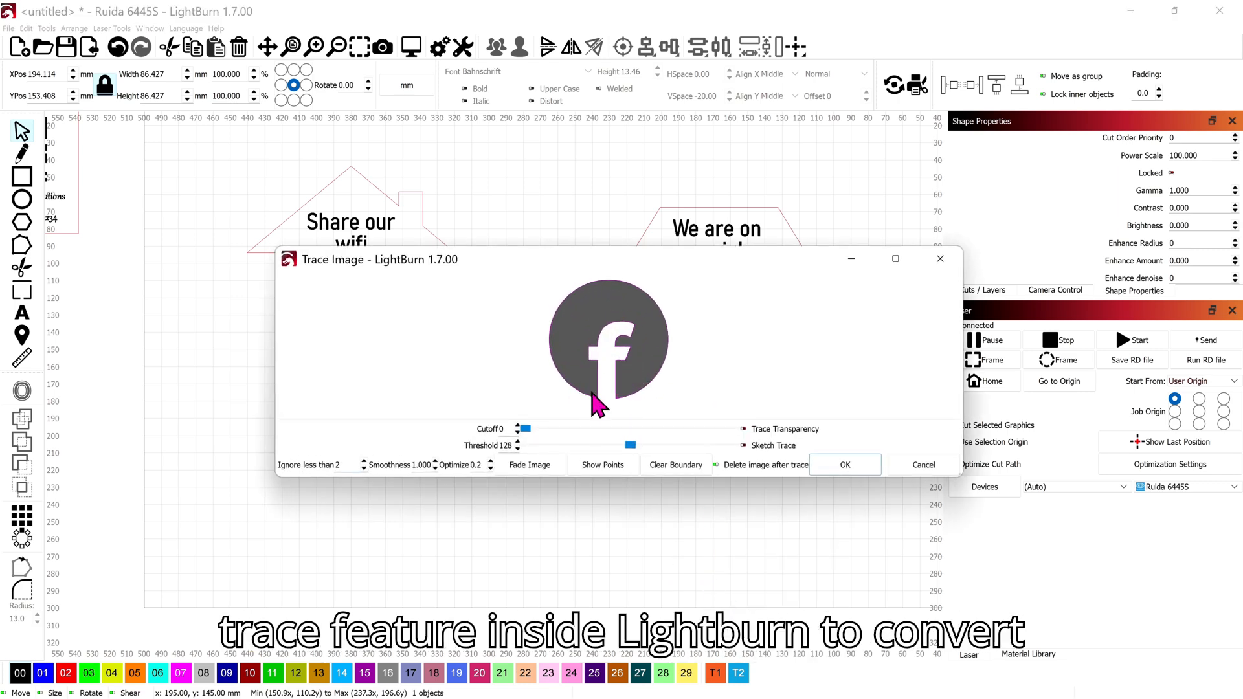
left_click(852, 472)
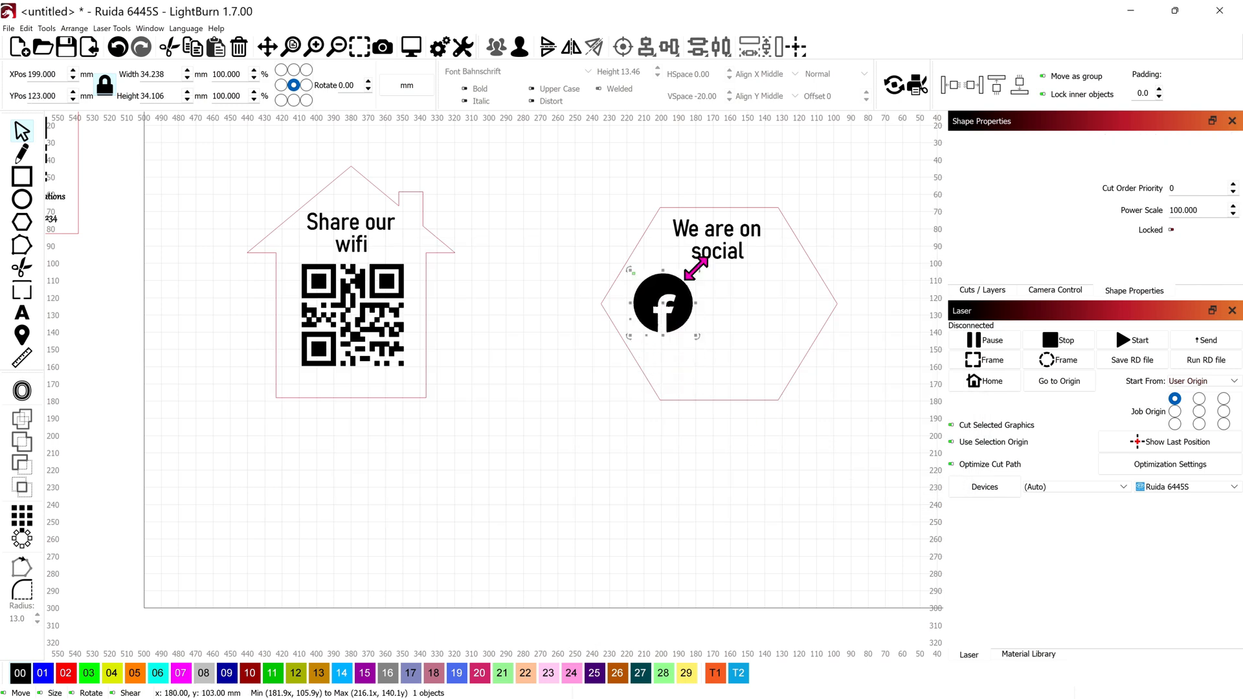
left_click_drag(694, 261, 661, 291)
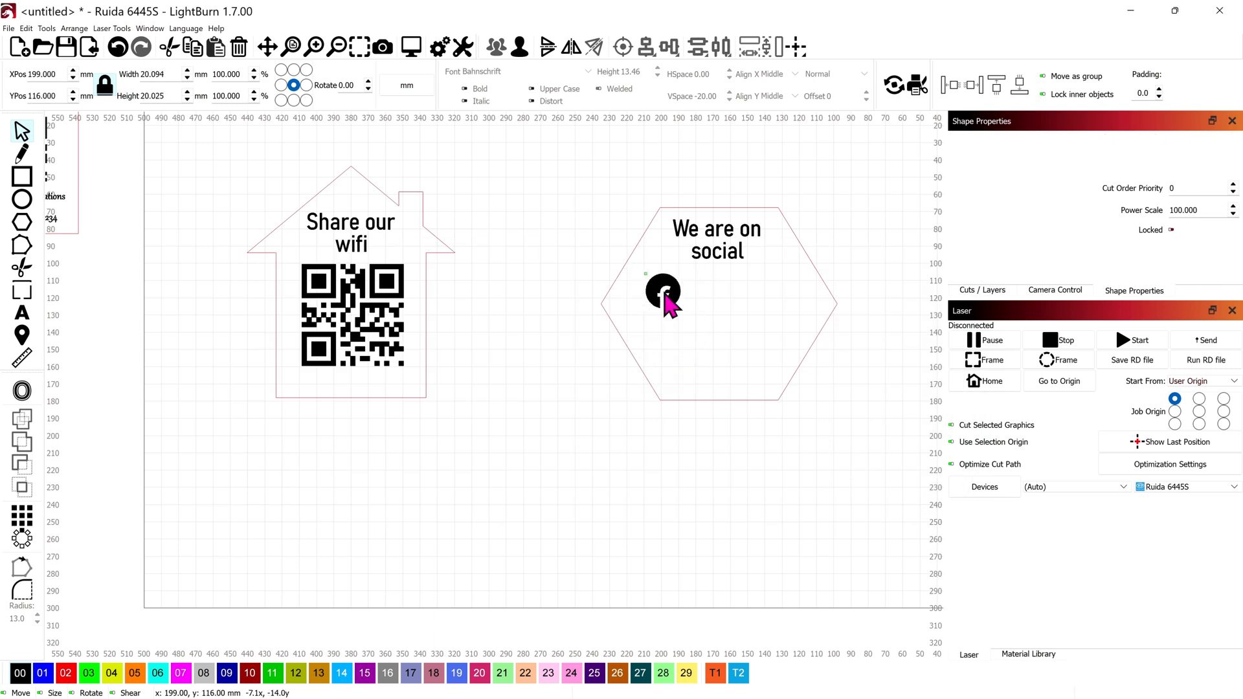
scroll(453, 346, "down", 2)
scroll(453, 346, "down", 3)
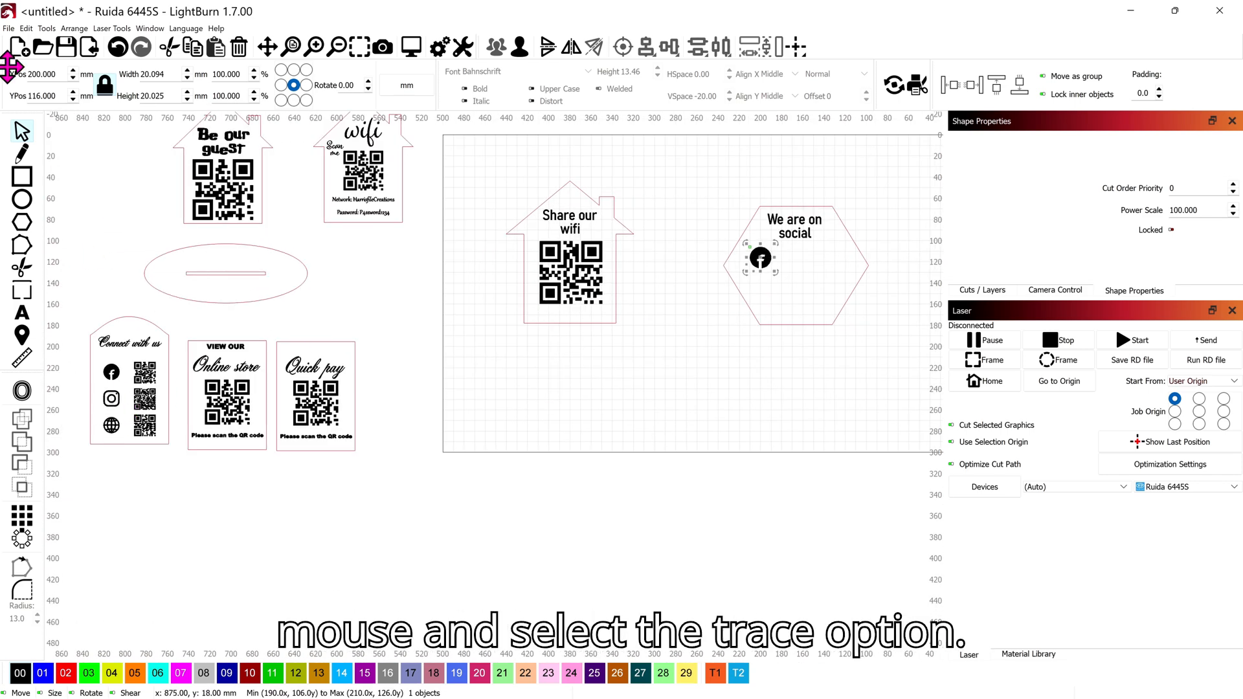
left_click(9, 28)
Step: Import the Instagram icon image and move it toward the hexagon sign
left_click(57, 116)
left_click(319, 295)
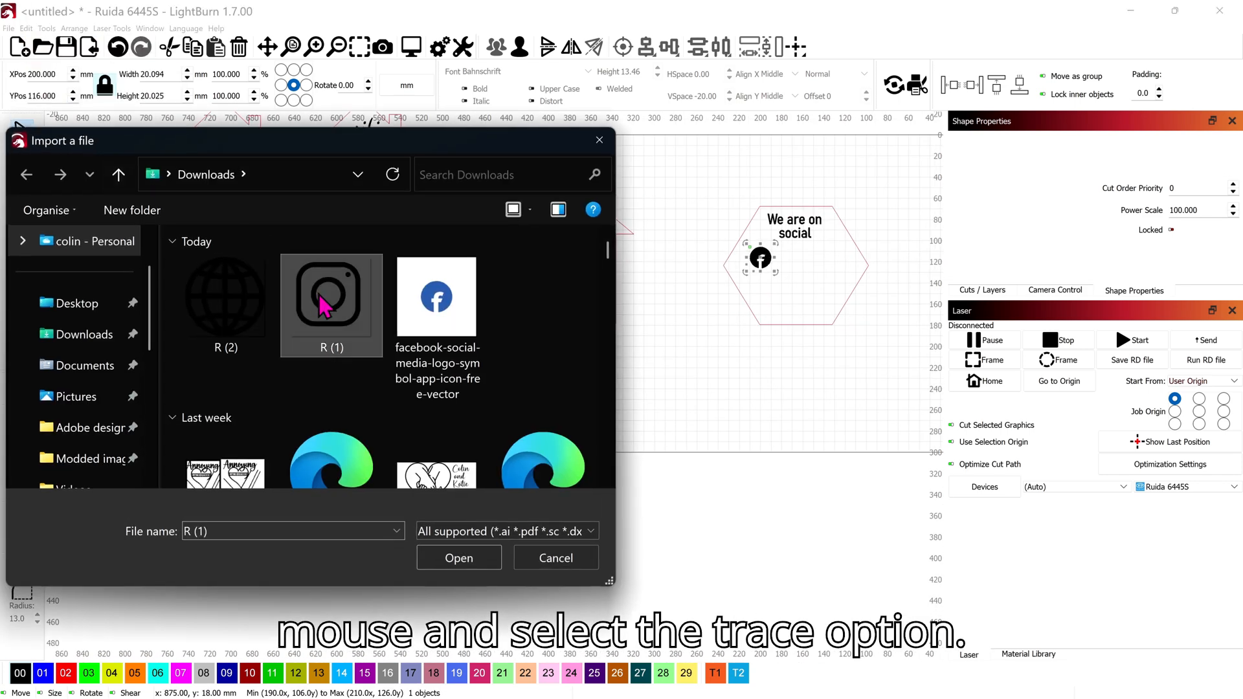
left_click(468, 562)
scroll(482, 398, "up", 3)
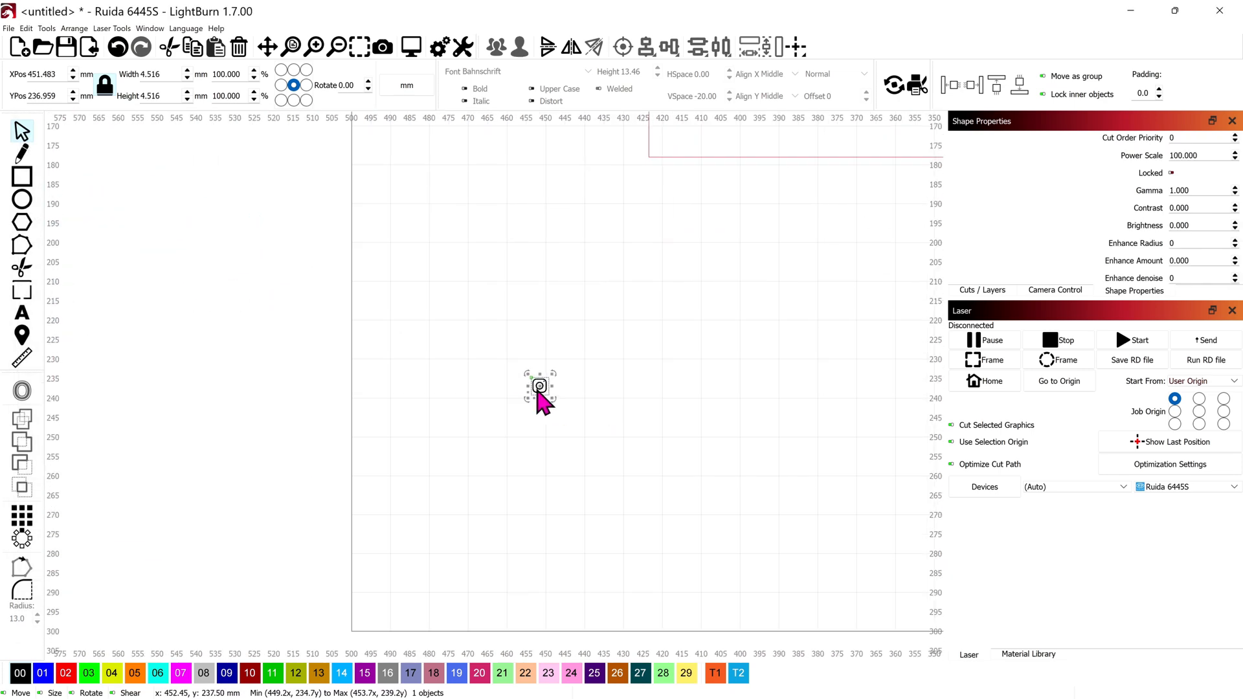
left_click_drag(538, 384, 869, 429)
scroll(897, 186, "down", 1)
scroll(822, 379, "up", 3)
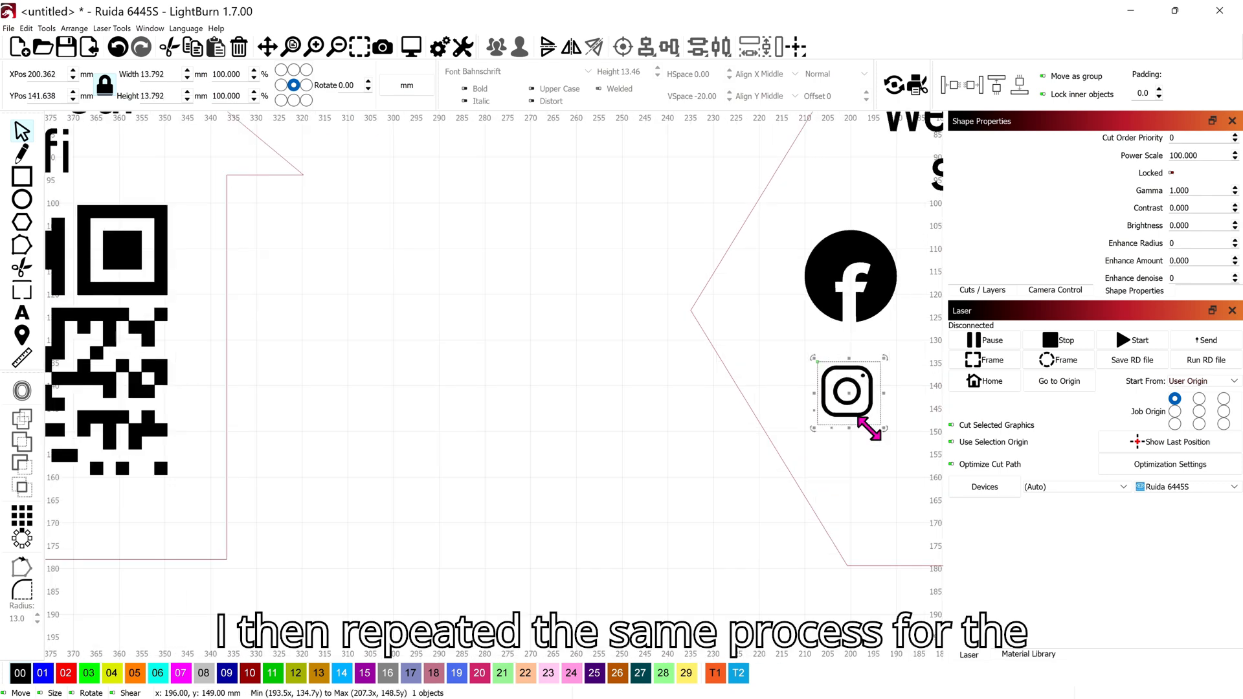
Step: Trace the Instagram image to vectors and shrink it into the hexagon
right_click(877, 390)
left_click(932, 640)
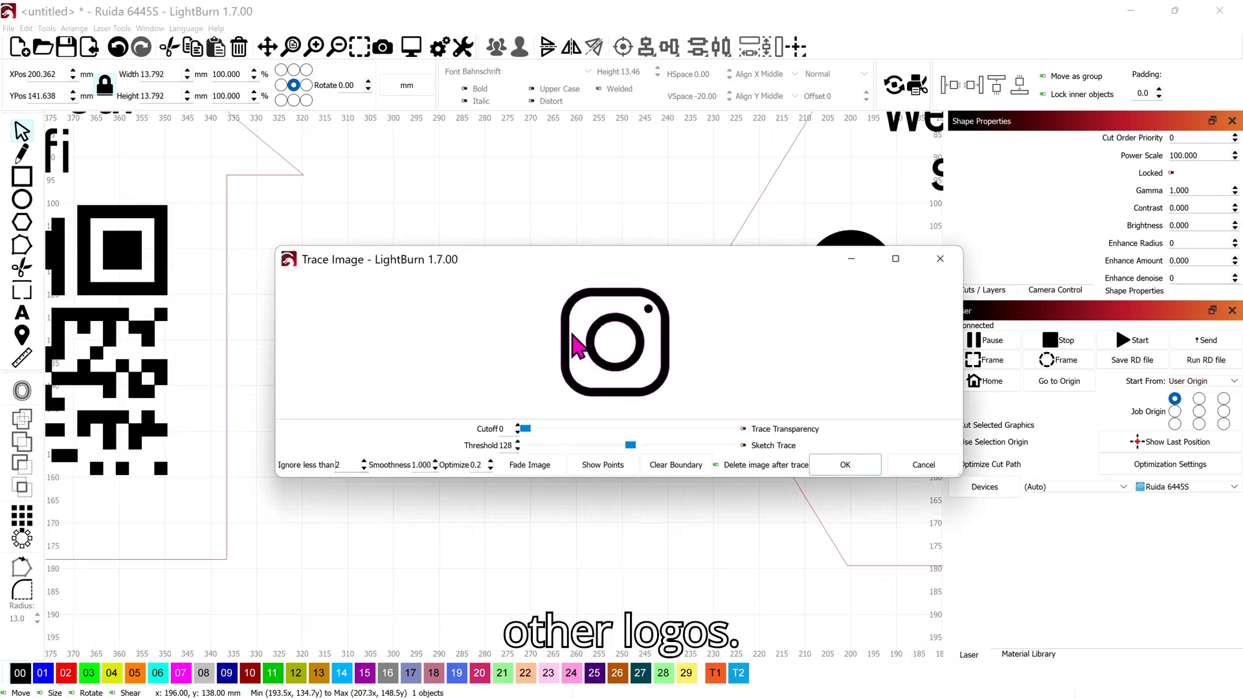
left_click(859, 464)
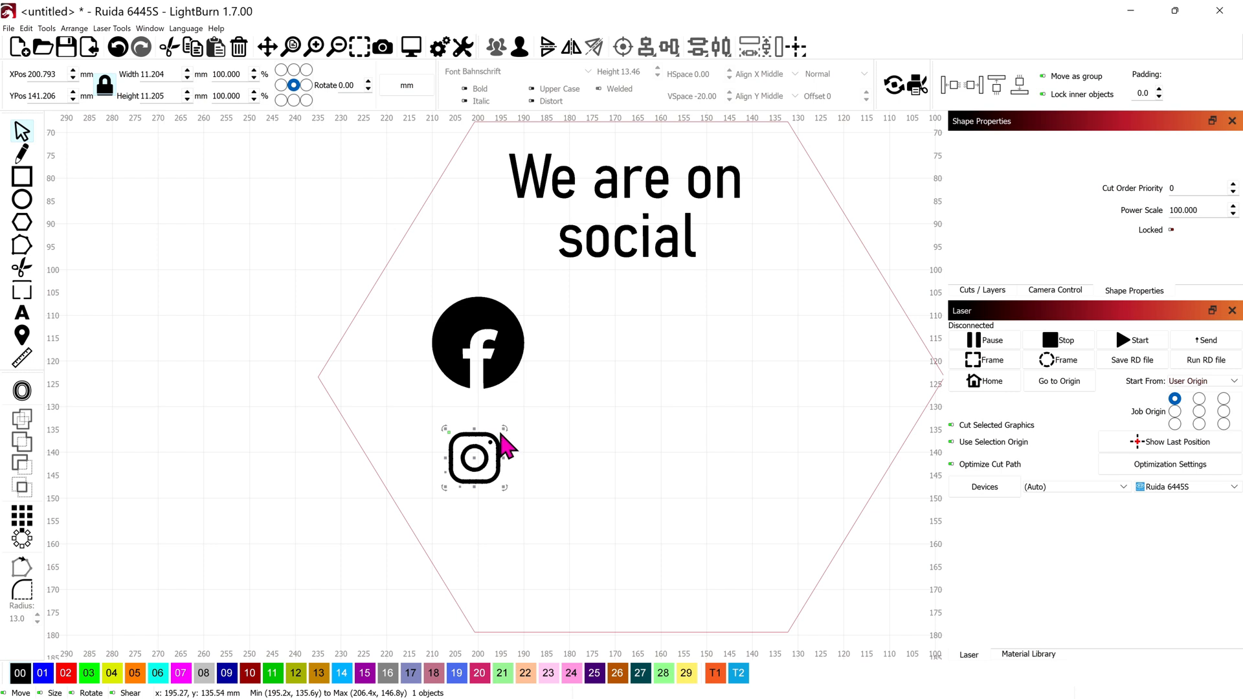
left_click_drag(529, 413, 477, 441)
Step: Shrink the Facebook icon to match, stacking both icons about 15 mm under the heading
left_click(516, 330)
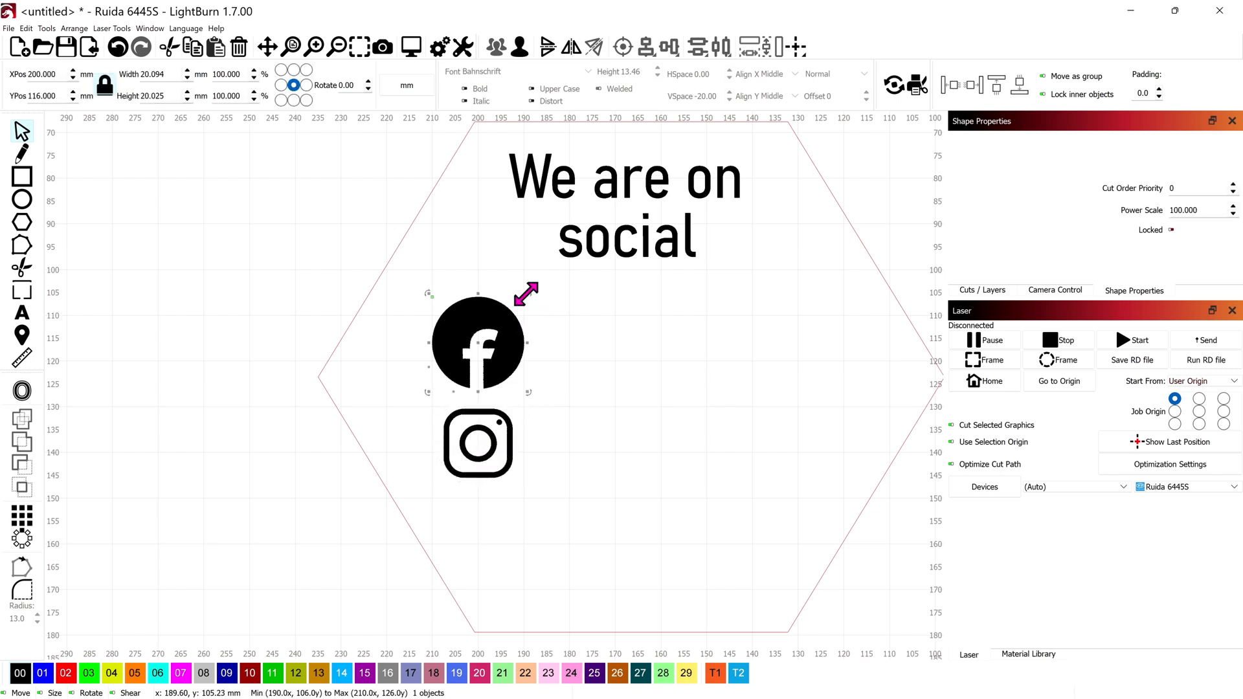
left_click_drag(525, 293, 500, 321)
left_click_drag(467, 365, 486, 328)
left_click_drag(492, 448, 503, 410)
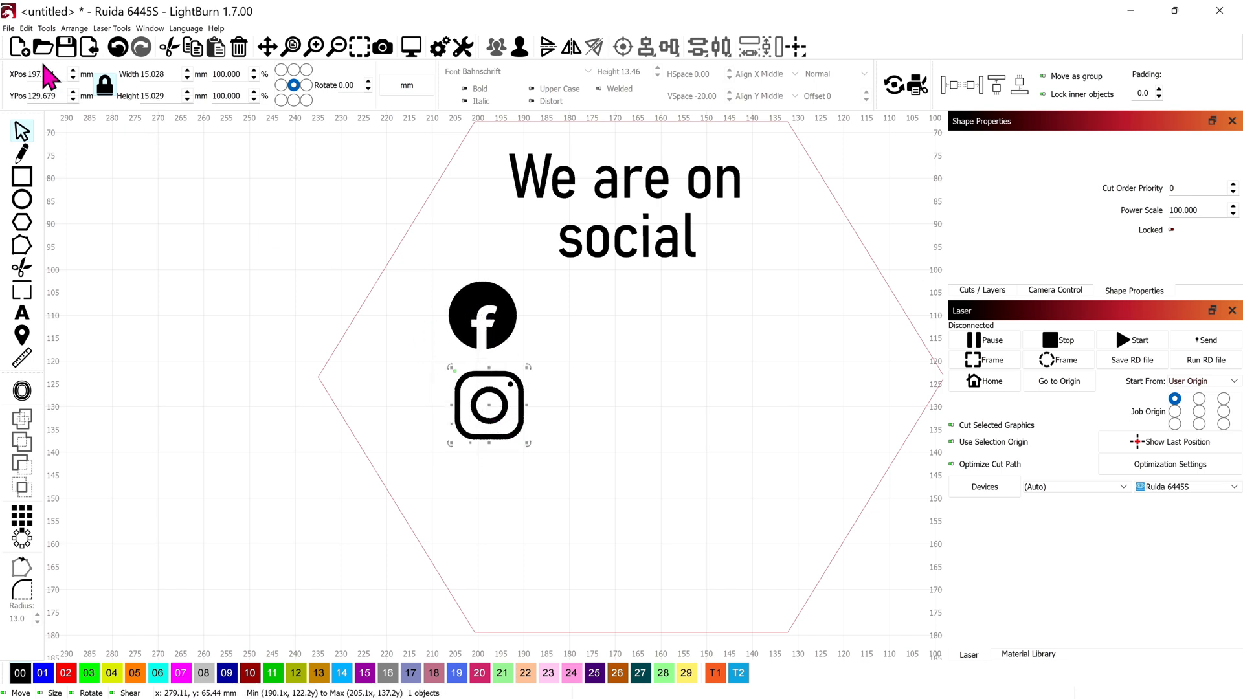
left_click(8, 29)
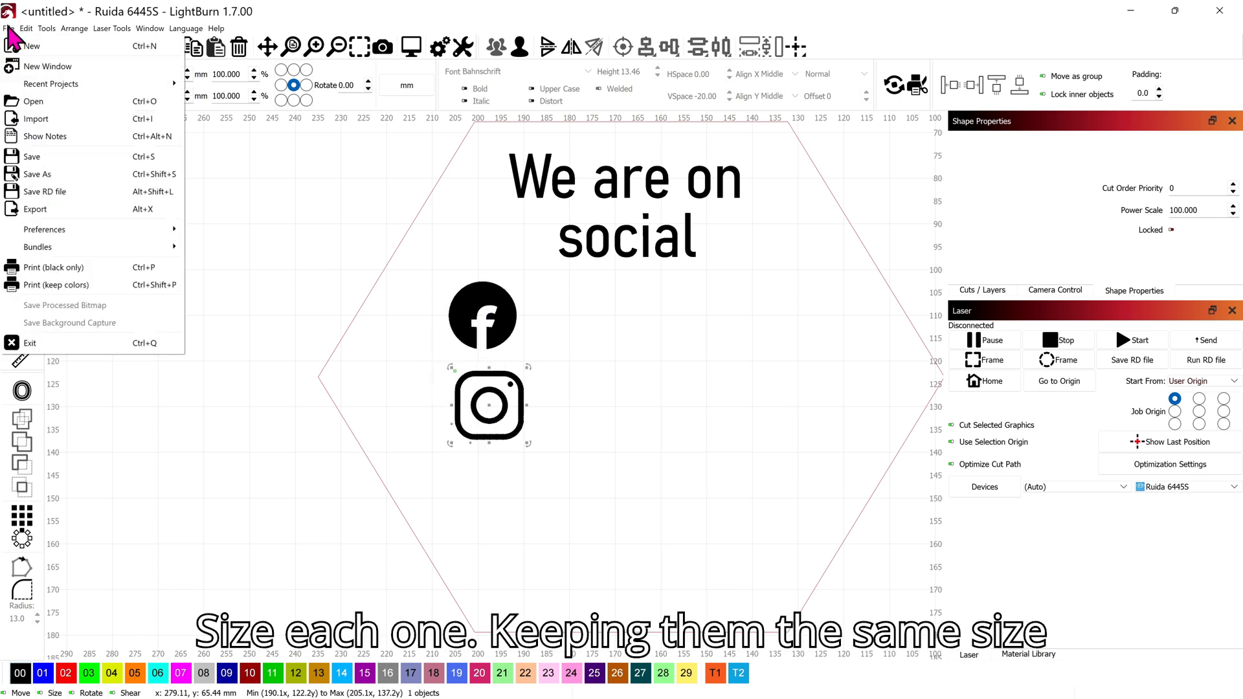
Step: Import and trace the globe image, shrink it to about 15 mm, and place it below Instagram
left_click(83, 119)
left_click(459, 561)
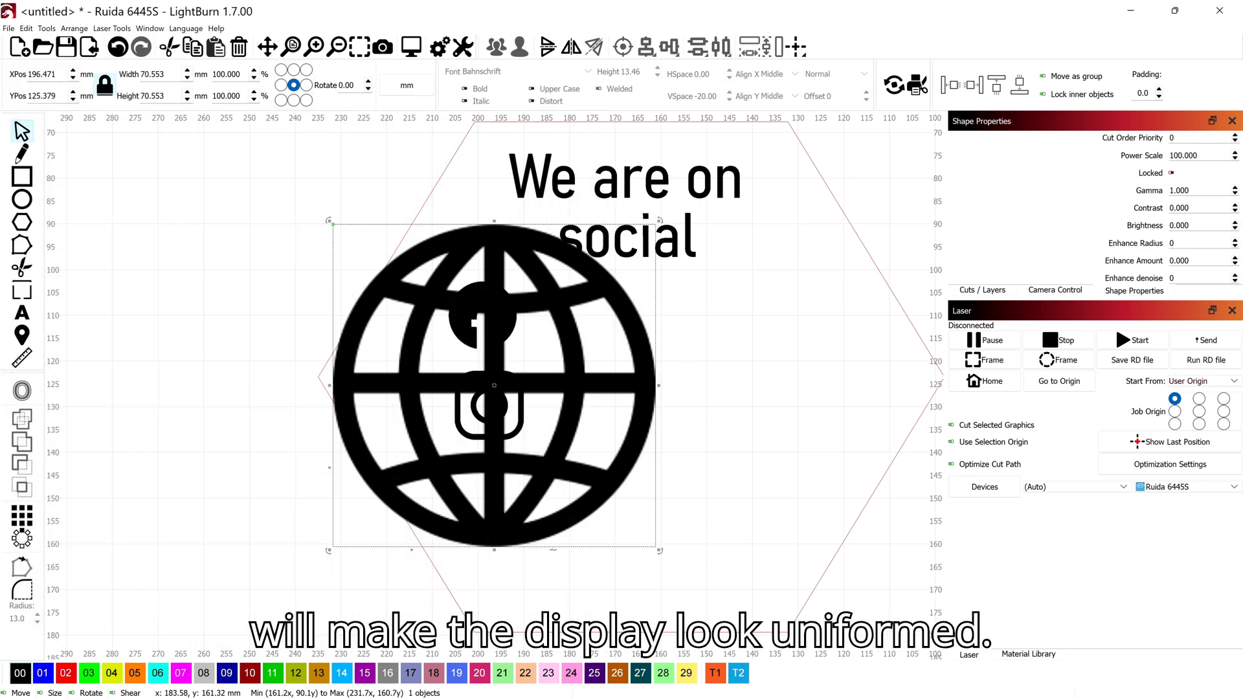
right_click(583, 417)
left_click(622, 338)
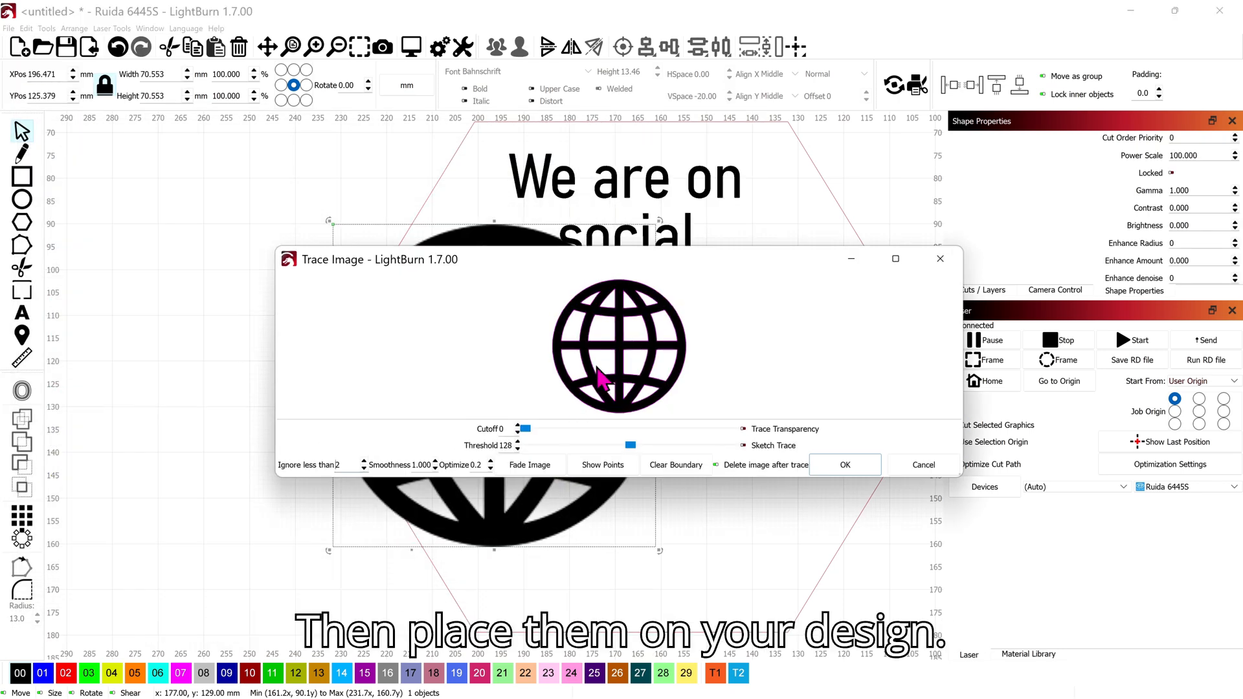
scroll(599, 378, "up", 3)
left_click(846, 466)
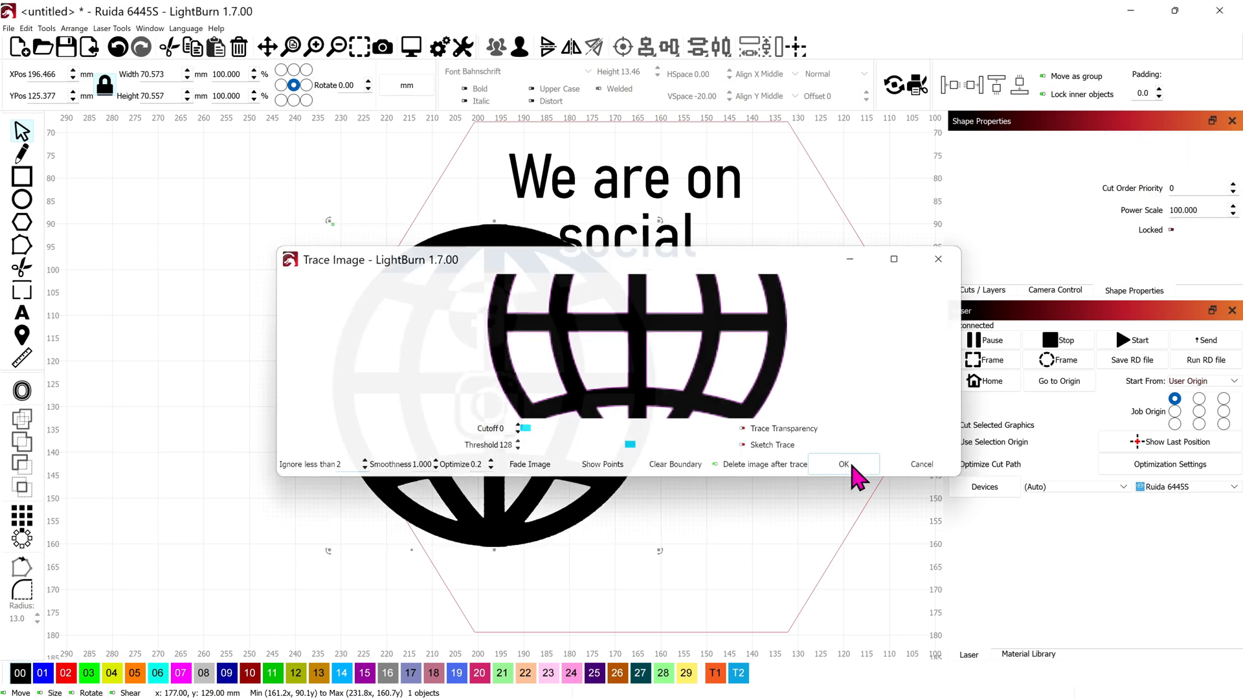
mouse_move(660, 220)
left_mouse_down()
mouse_move(313, 466)
mouse_move(344, 479)
left_mouse_up()
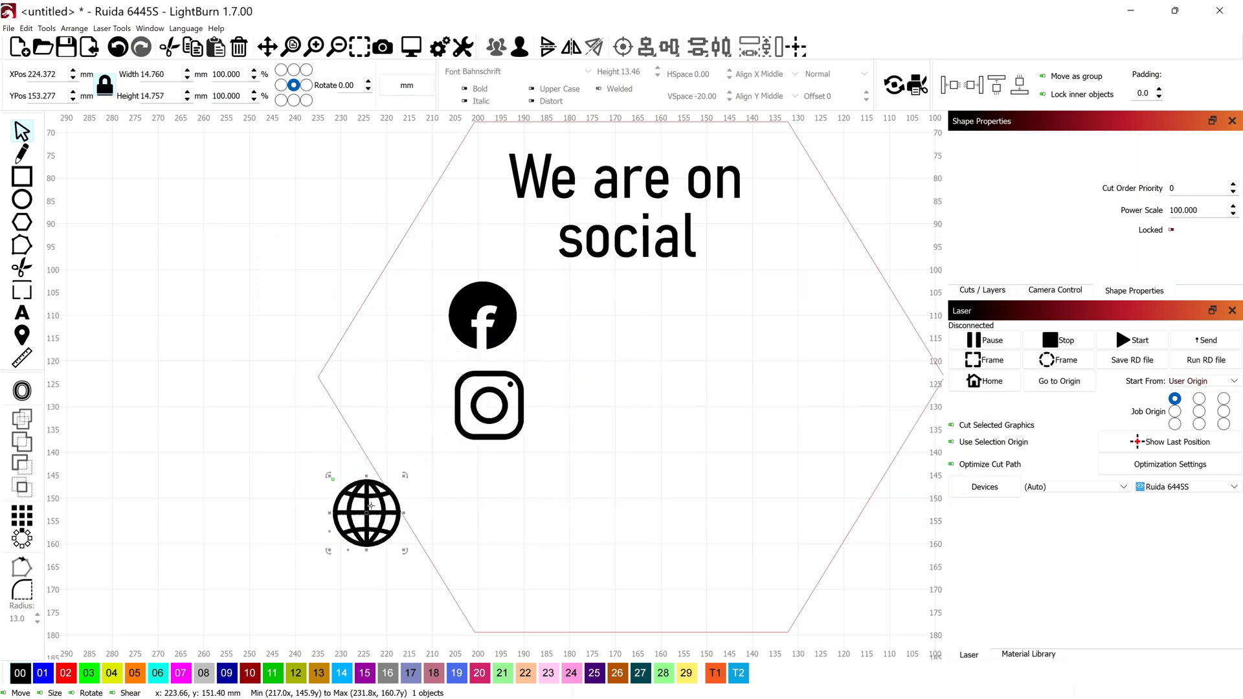
mouse_move(373, 525)
left_mouse_down()
mouse_move(489, 502)
mouse_move(487, 532)
left_mouse_up()
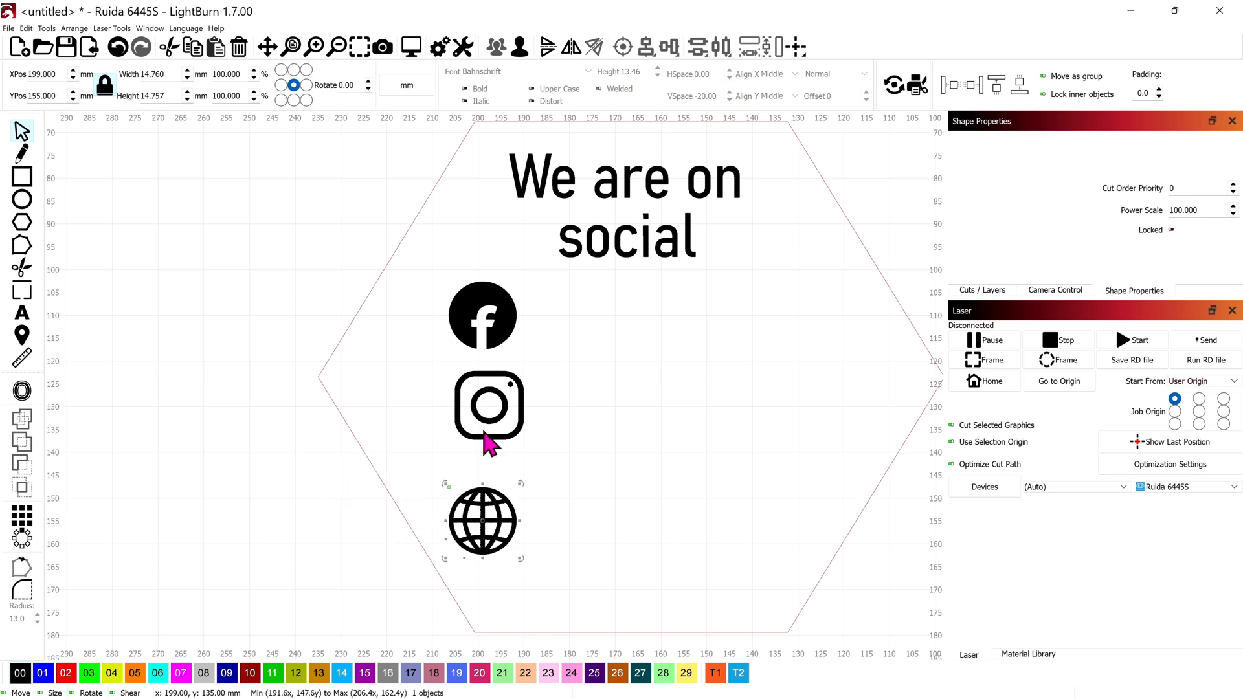
left_click_drag(492, 429, 486, 445)
Step: Align the Facebook, Instagram and globe icons on one vertical centre line with even spacing
left_click(527, 492)
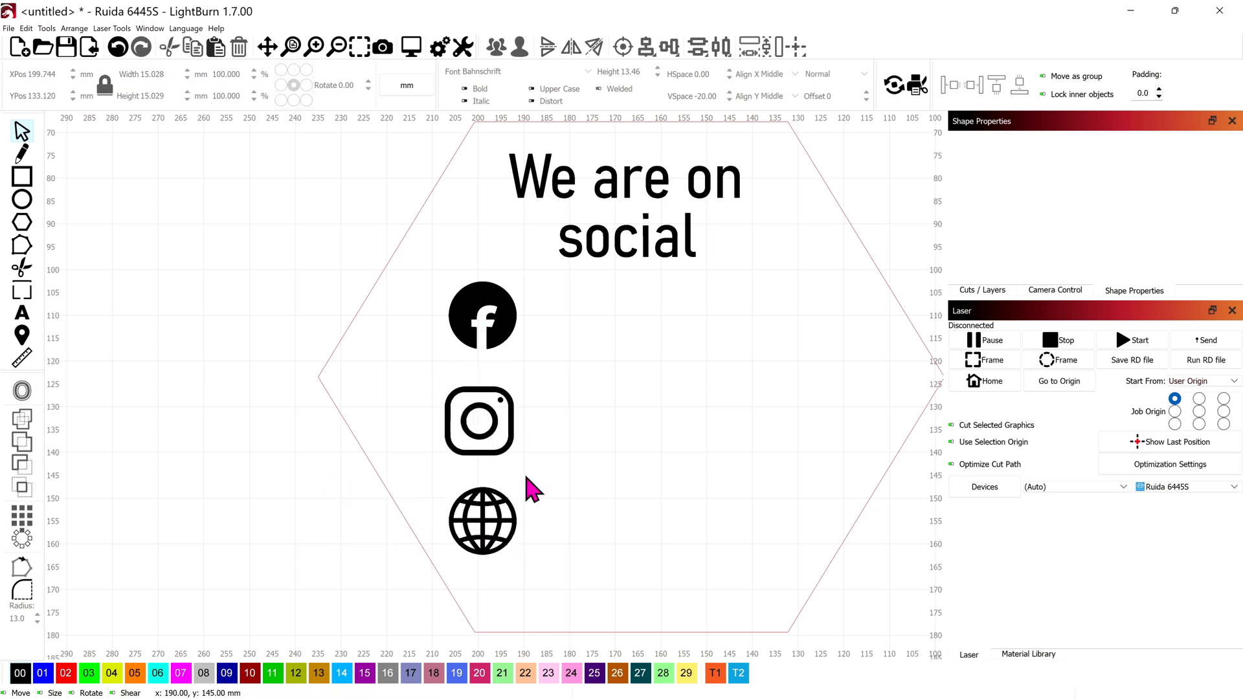
left_click_drag(561, 575, 459, 338)
left_click(646, 49)
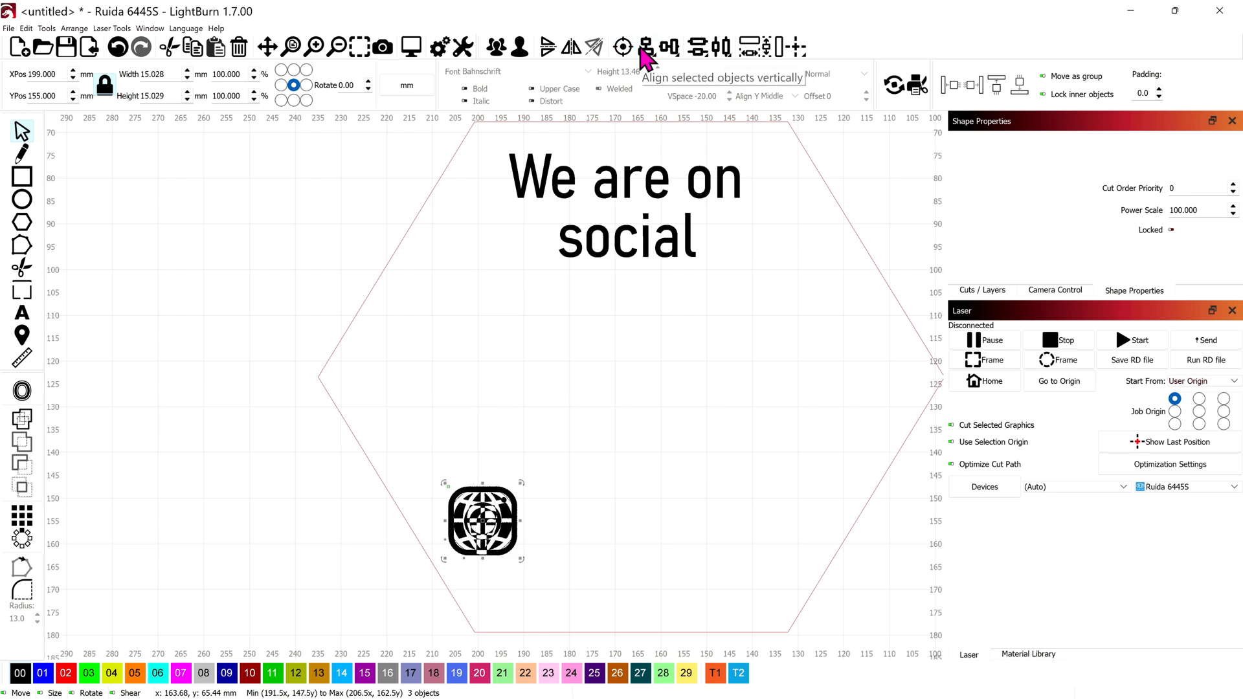
key("ctrl+z")
left_click(648, 49)
left_click(668, 70)
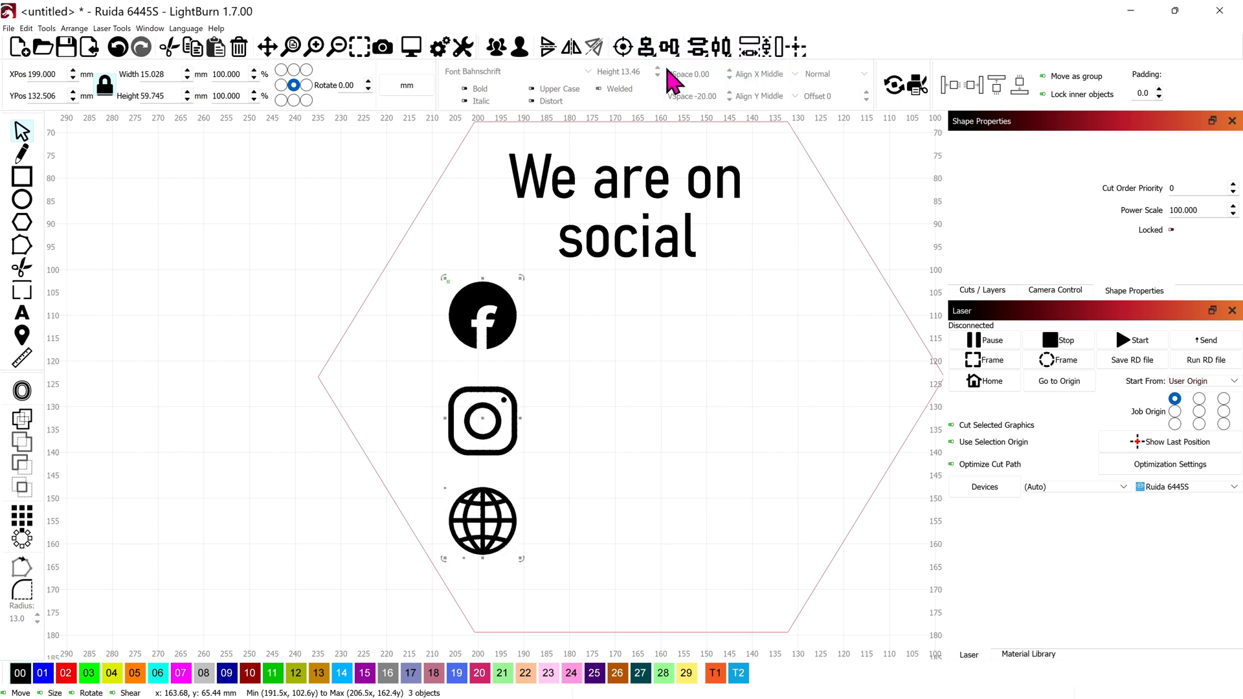
left_click(699, 50)
left_click(763, 74)
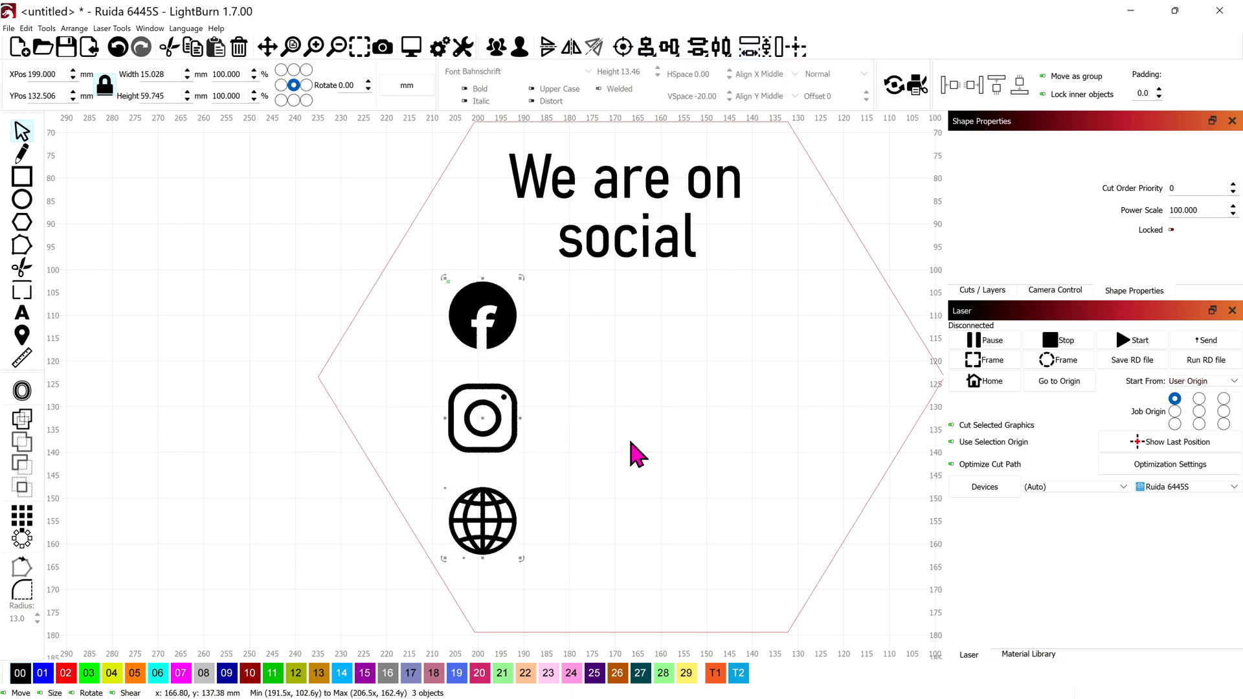
left_click(632, 452)
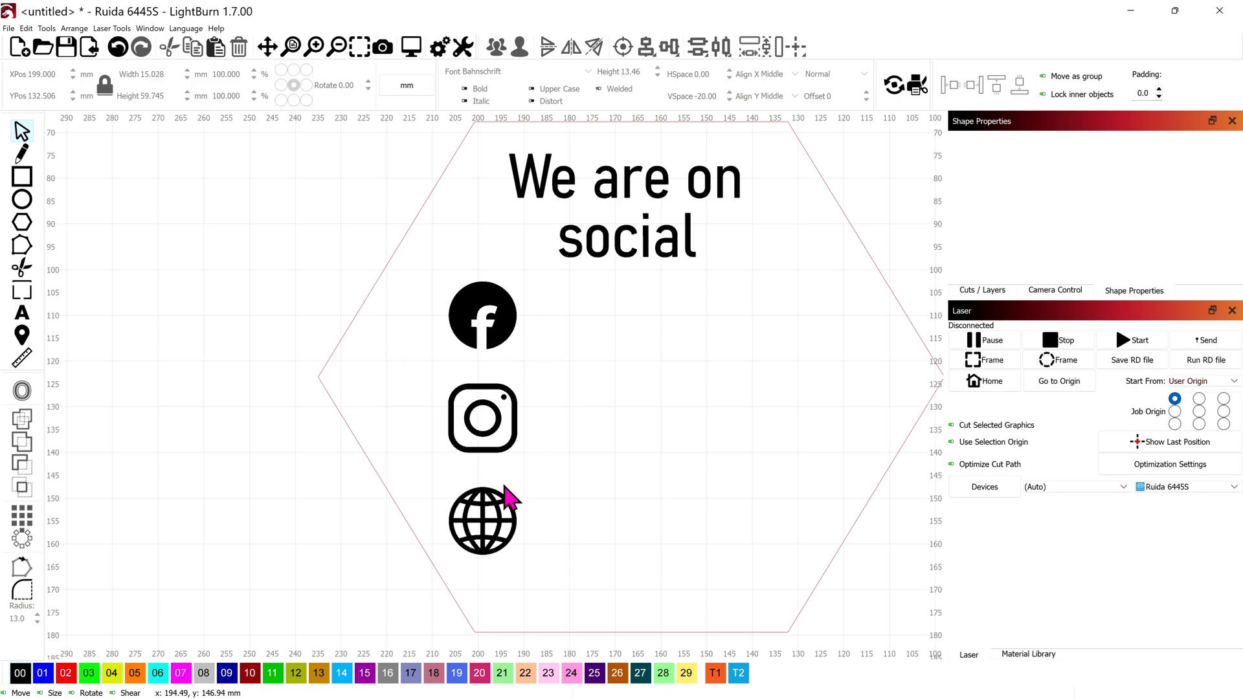
scroll(511, 427, "down", 3)
left_click_drag(511, 428, 610, 412)
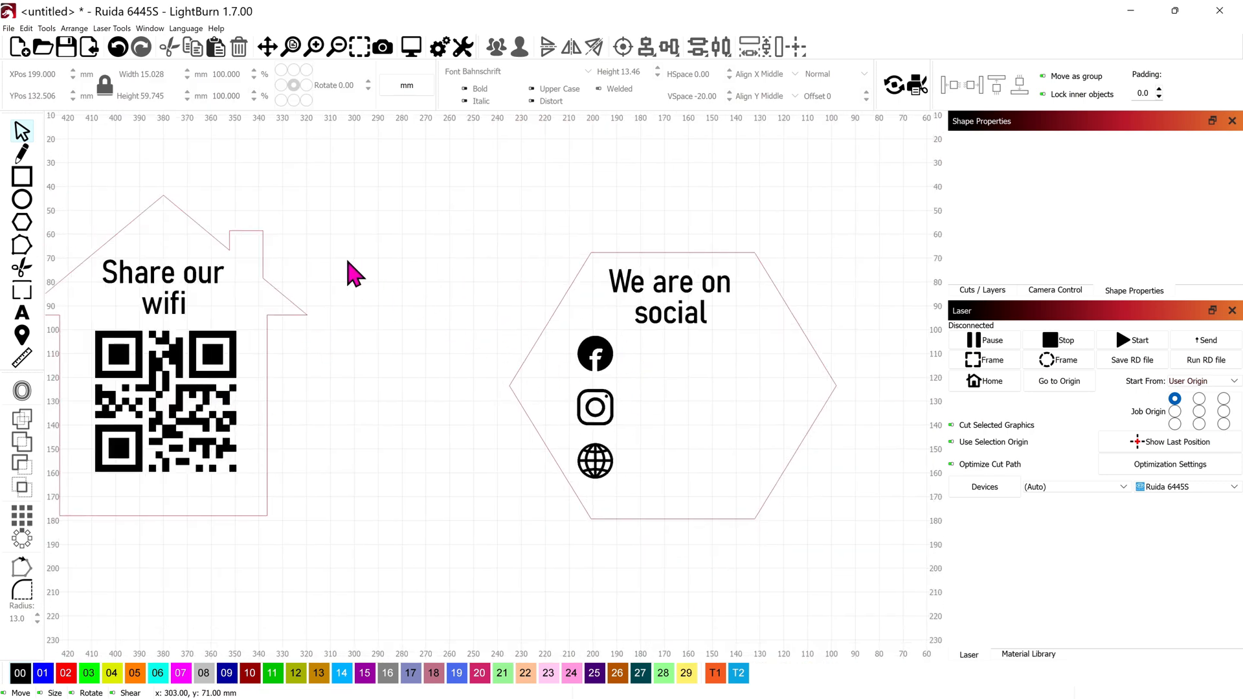
Step: Create three QR codes encoding 'facebooklinkhere', 'instalinkhere' and 'website address'
left_click(26, 29)
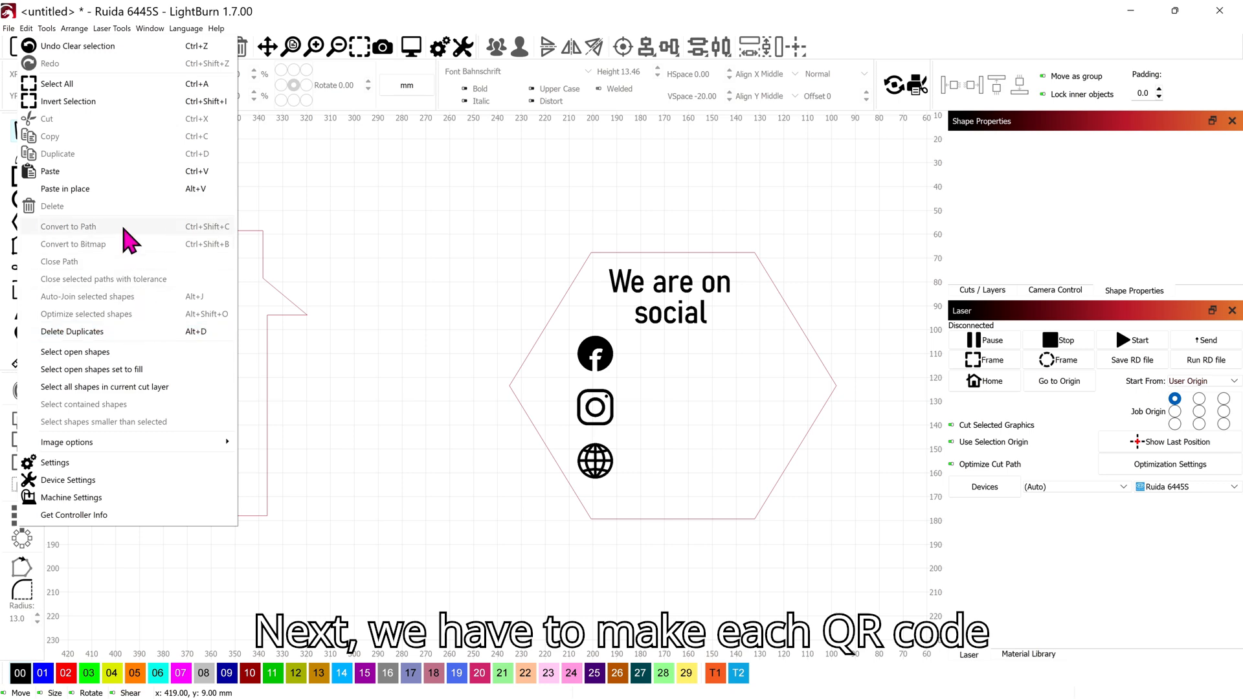
mouse_move(43, 28)
left_click(123, 238)
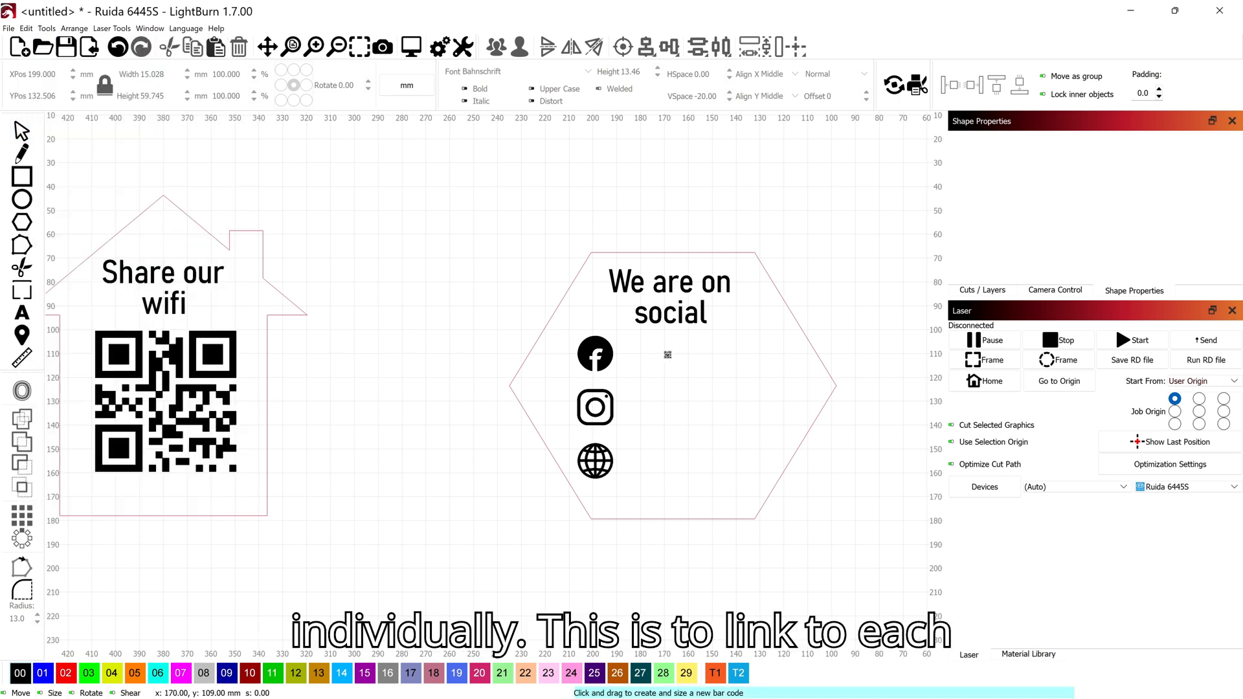
left_click_drag(643, 340, 714, 400)
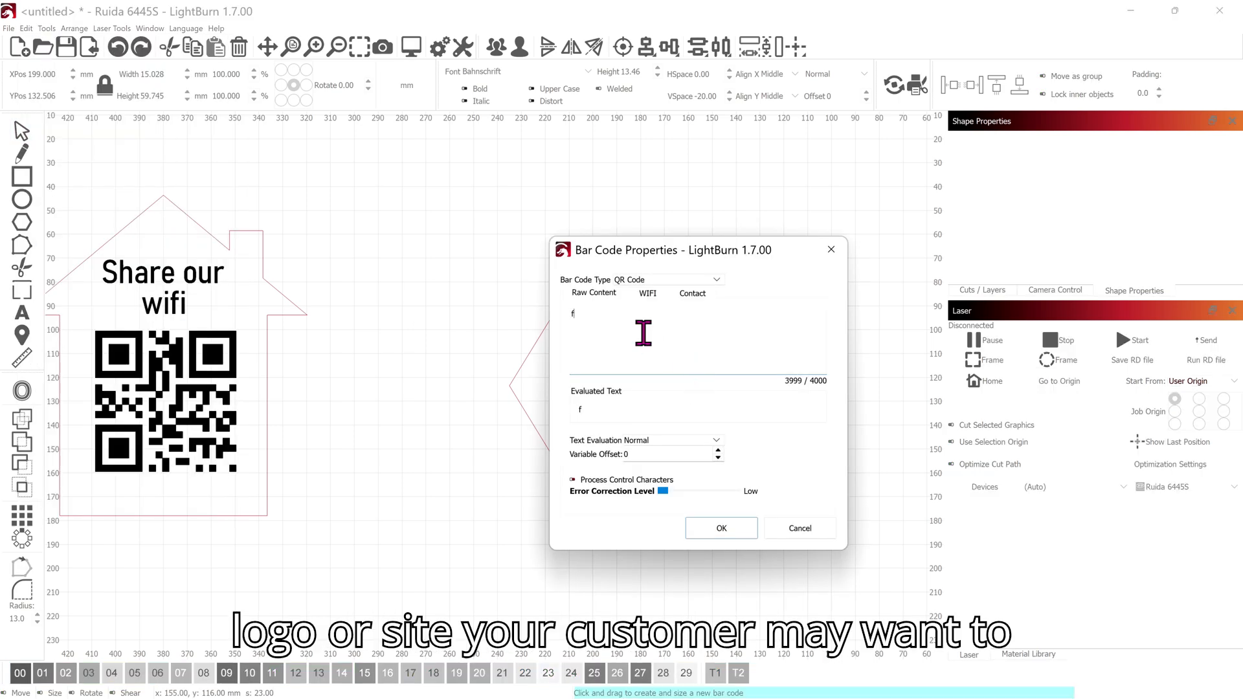
type("facebooklinkhere")
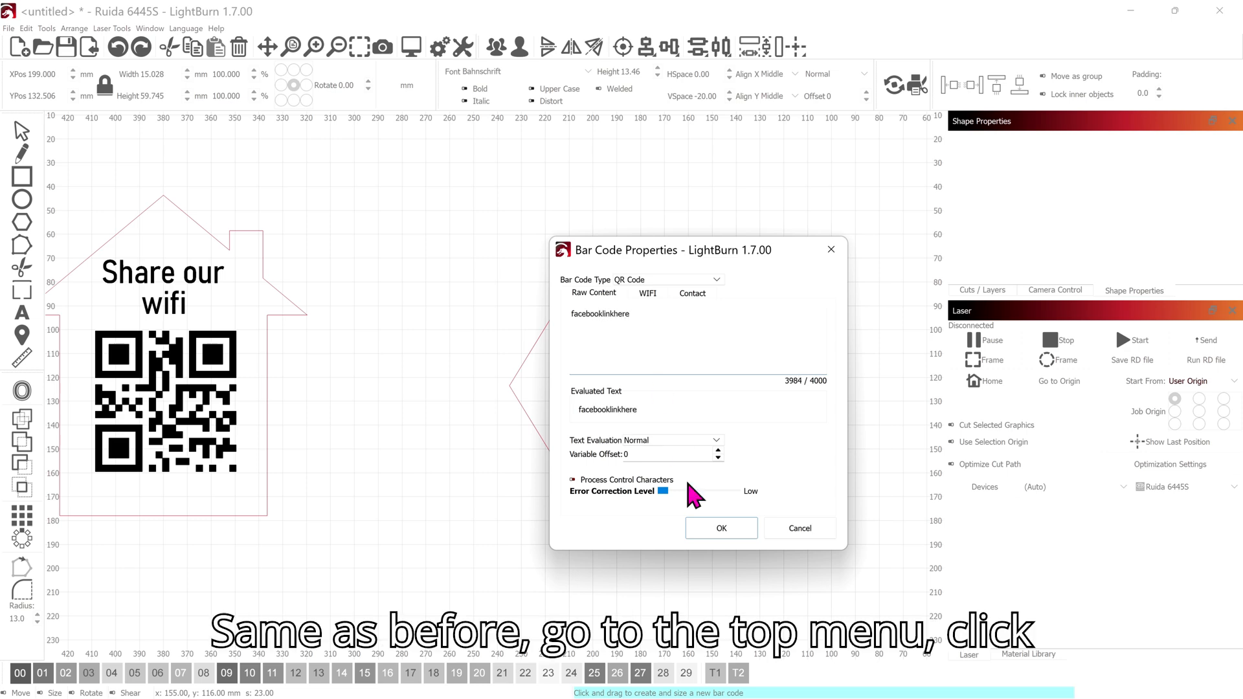
left_click(715, 527)
left_click_drag(657, 441, 720, 494)
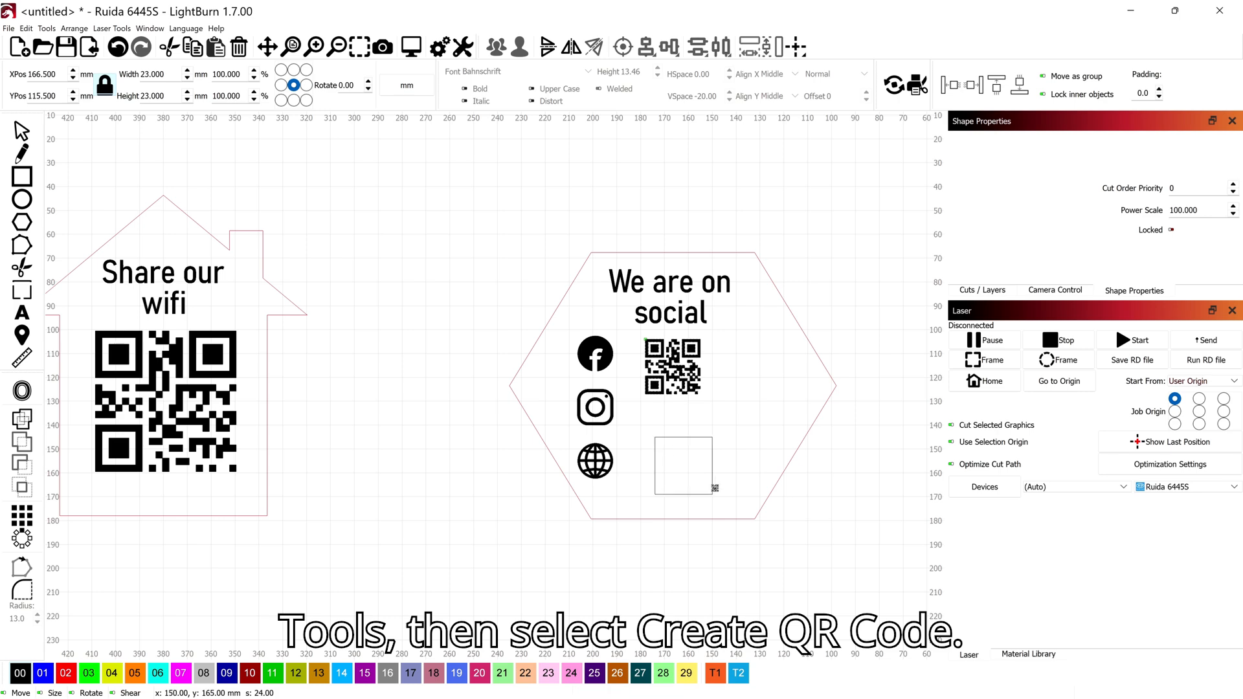
type("in")
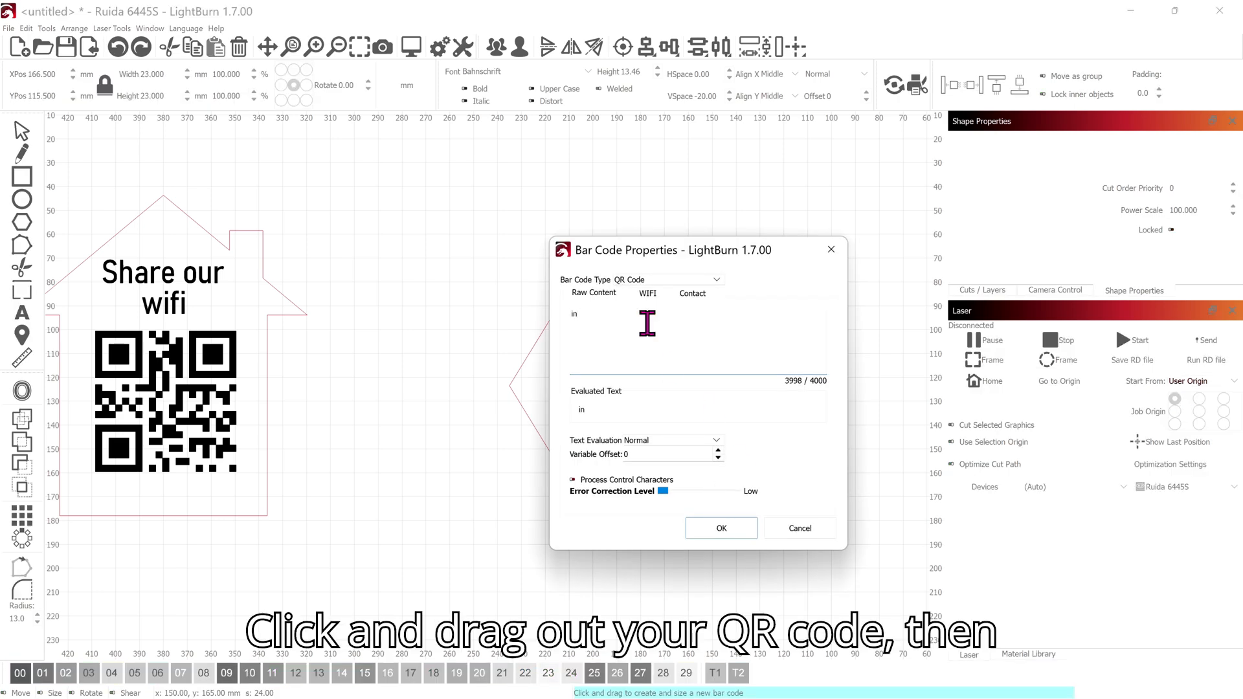
type("stalinkhere")
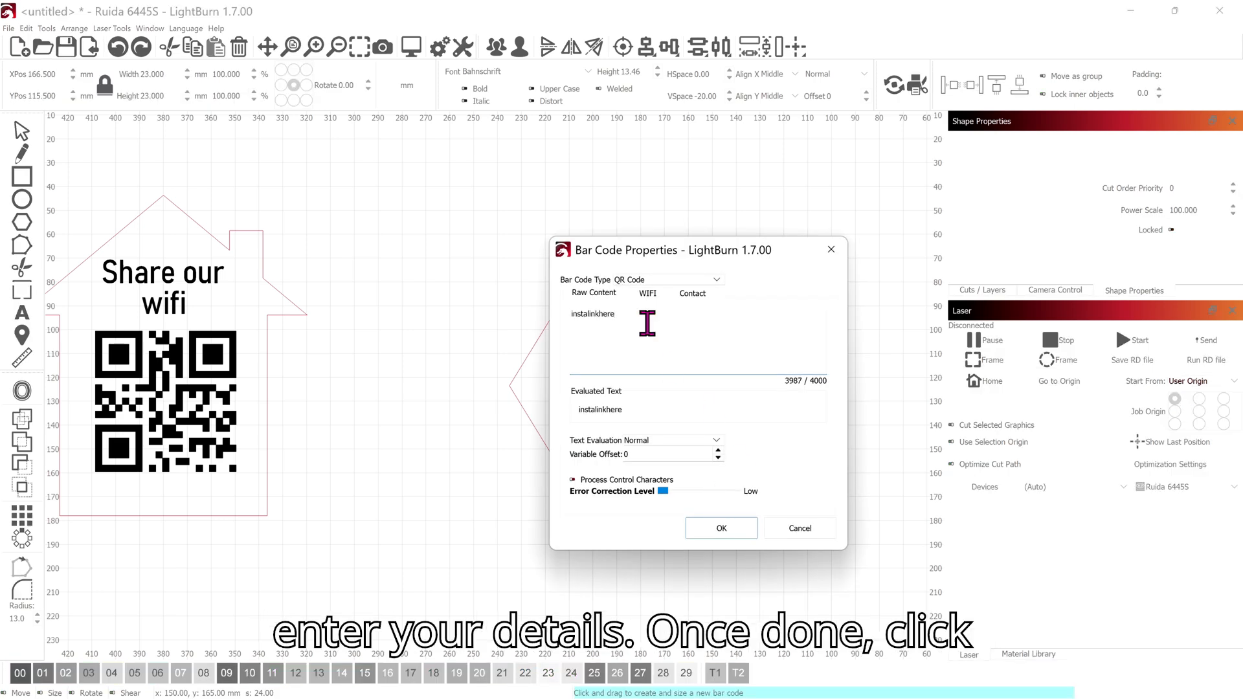
left_click(718, 527)
left_click_drag(656, 547, 719, 607)
type("websi")
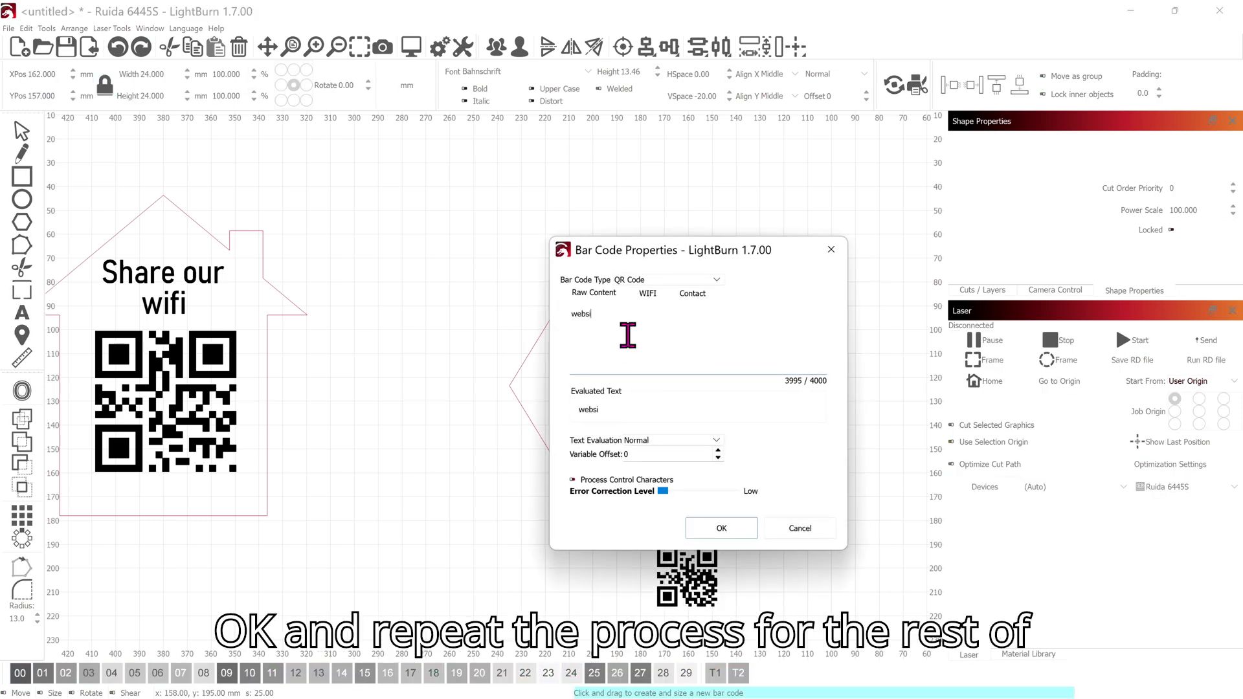
type("te address")
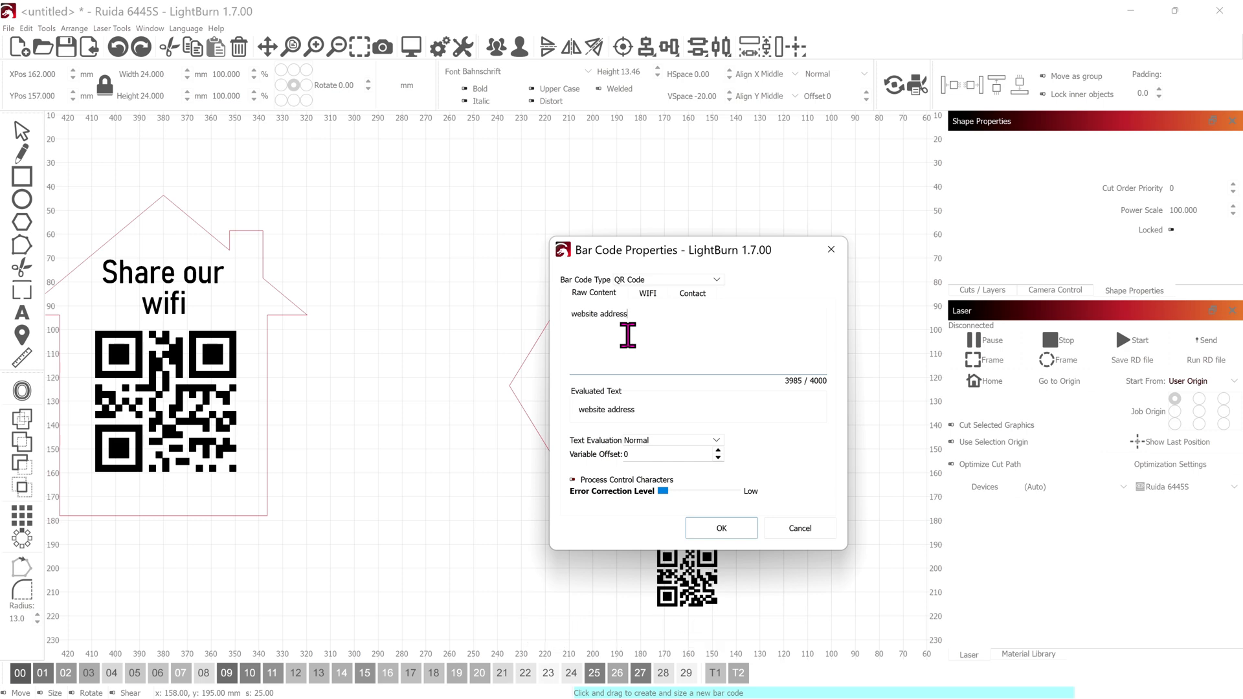
left_click(717, 528)
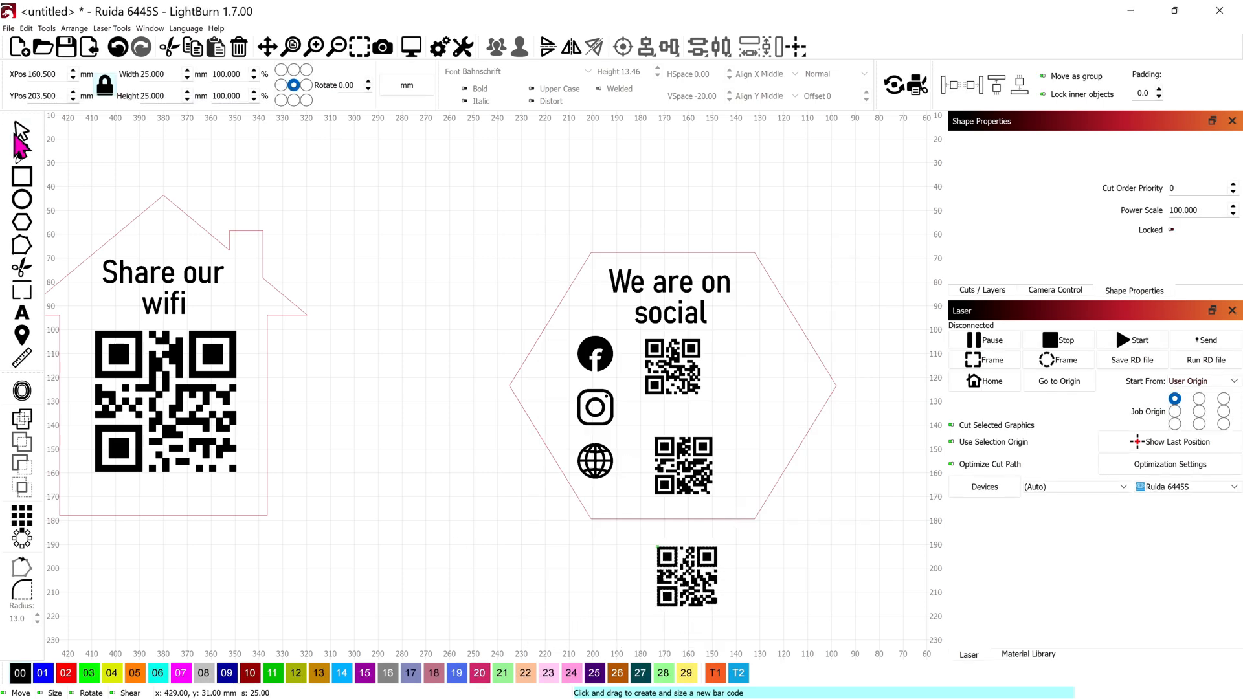
Step: Move the three QR codes into a column beside the icons and nudge the heading up
left_click_drag(674, 384, 699, 376)
left_click_drag(662, 291, 662, 283)
left_click_drag(689, 359, 689, 354)
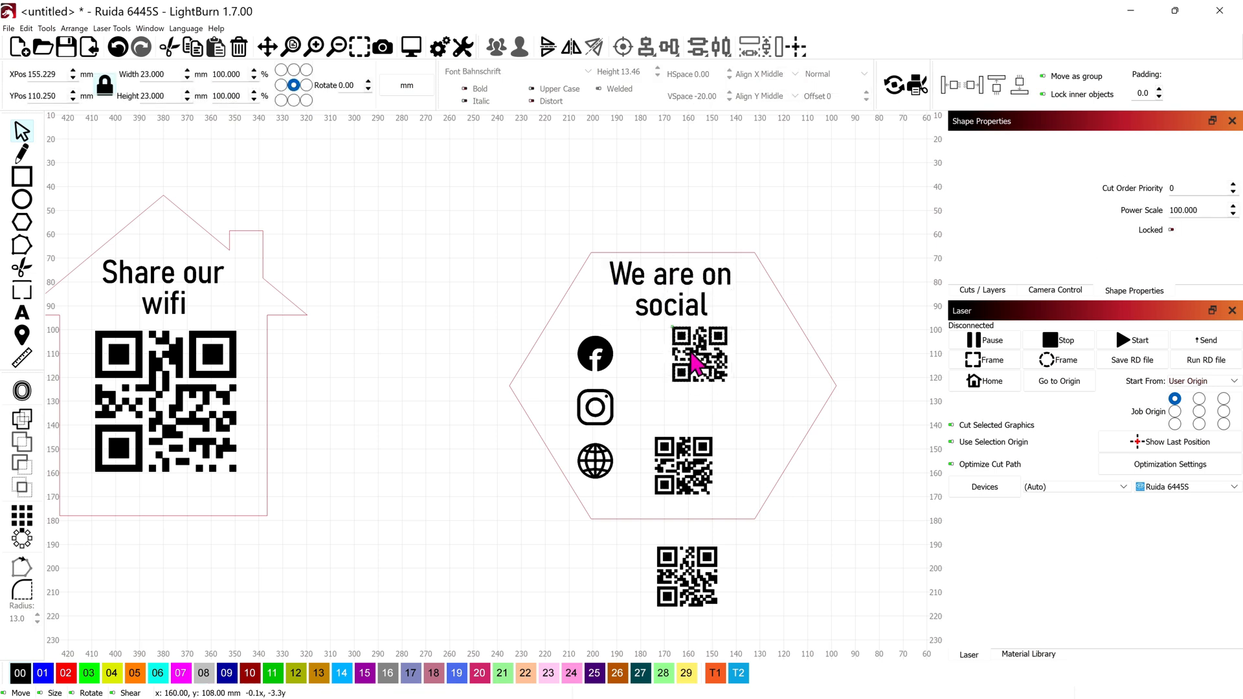
left_click_drag(680, 464, 702, 422)
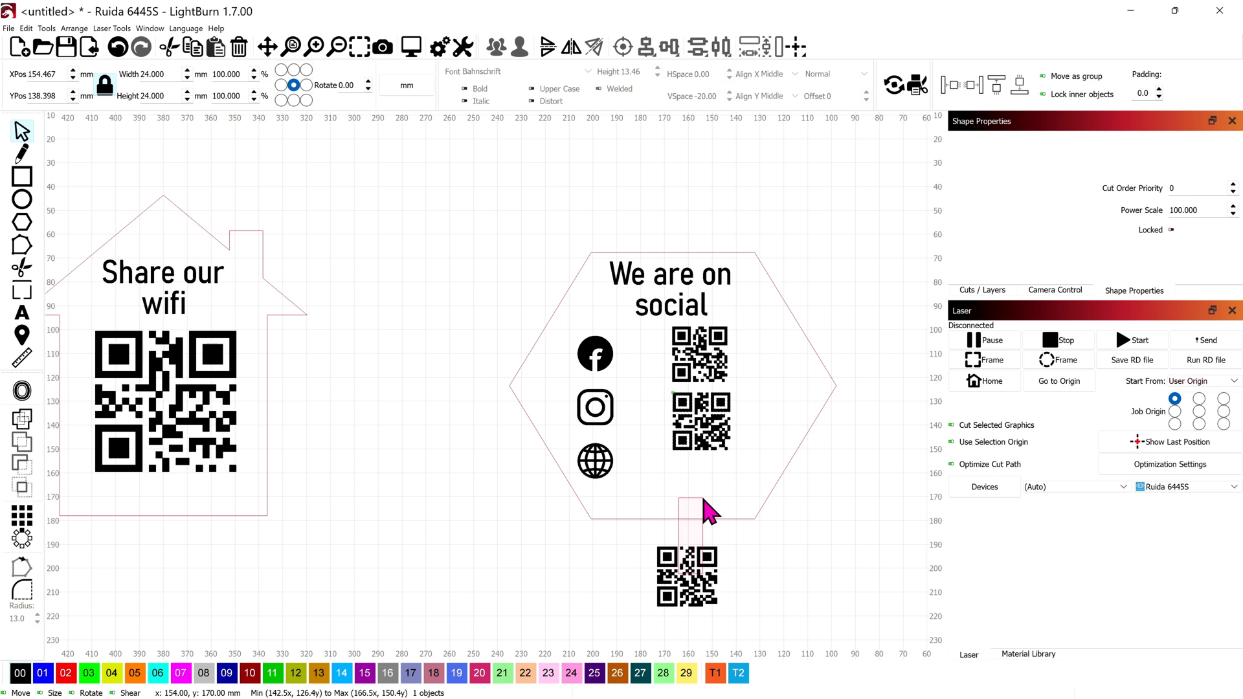
left_click_drag(704, 585, 707, 497)
left_click_drag(706, 402, 690, 363)
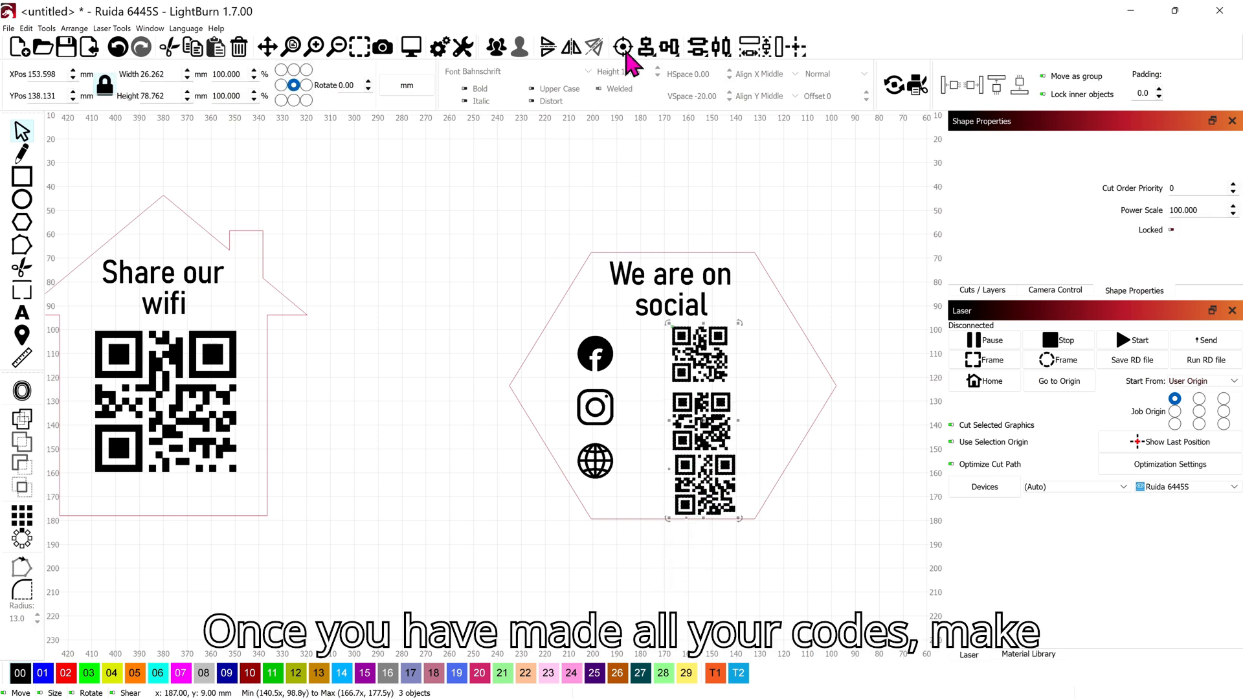
left_click(642, 46)
Step: Centre-align the three QR codes and tidy them into an even column
left_click(719, 76)
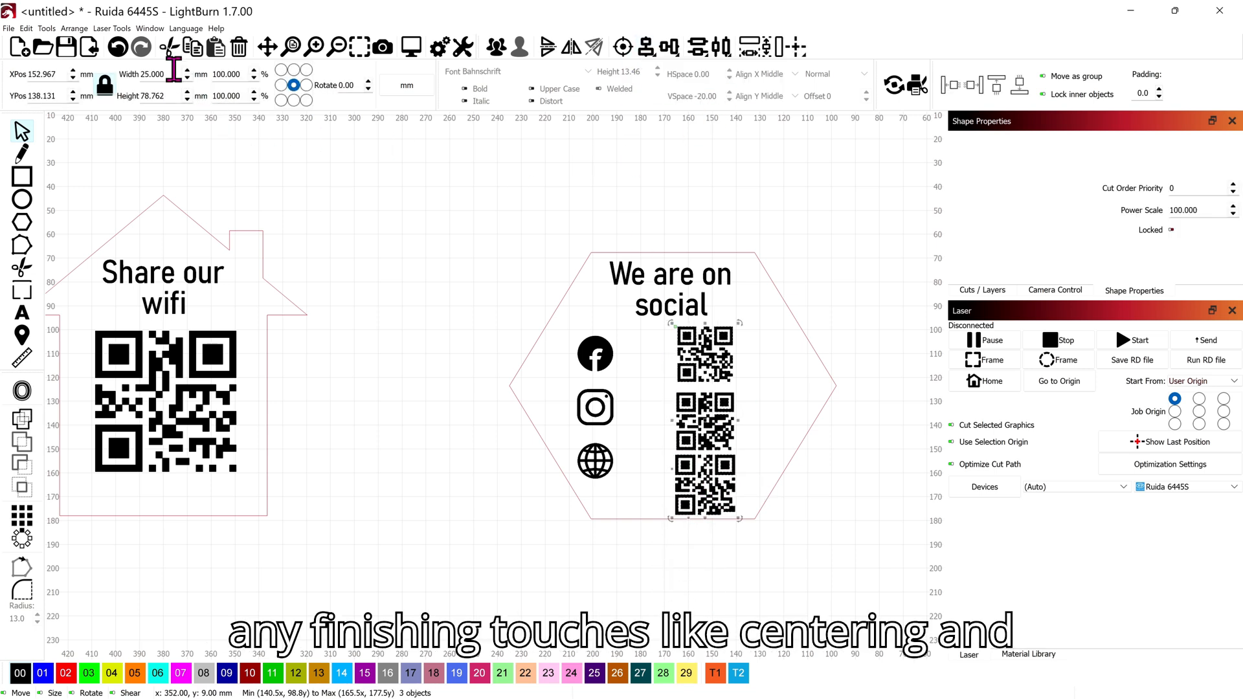
scroll(174, 69, "down", 5)
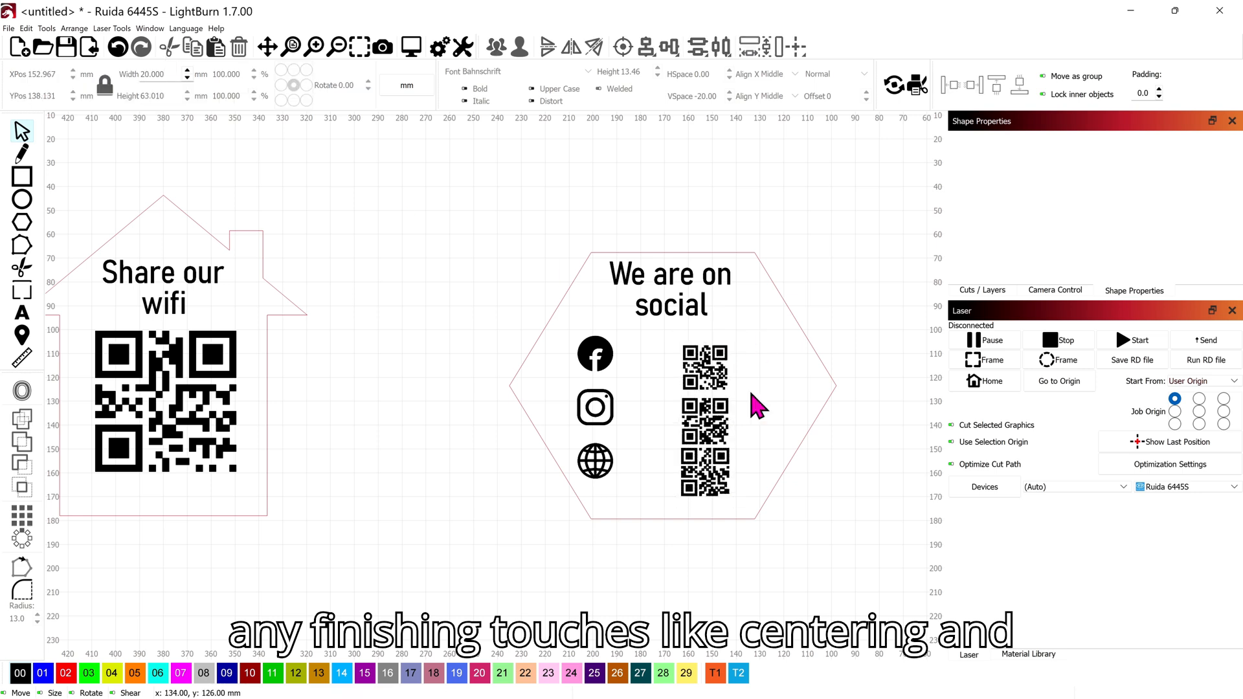
left_click(703, 362)
left_click_drag(709, 434, 708, 424)
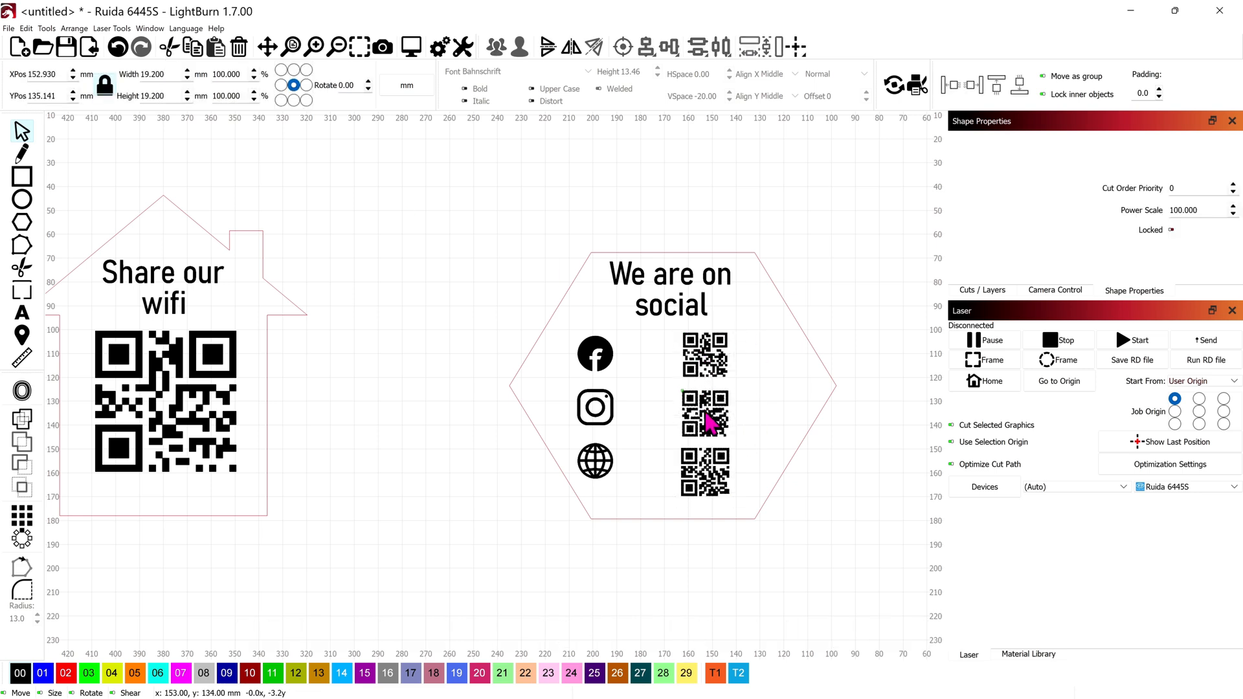
left_click_drag(710, 488, 710, 478)
left_click_drag(714, 479, 710, 475)
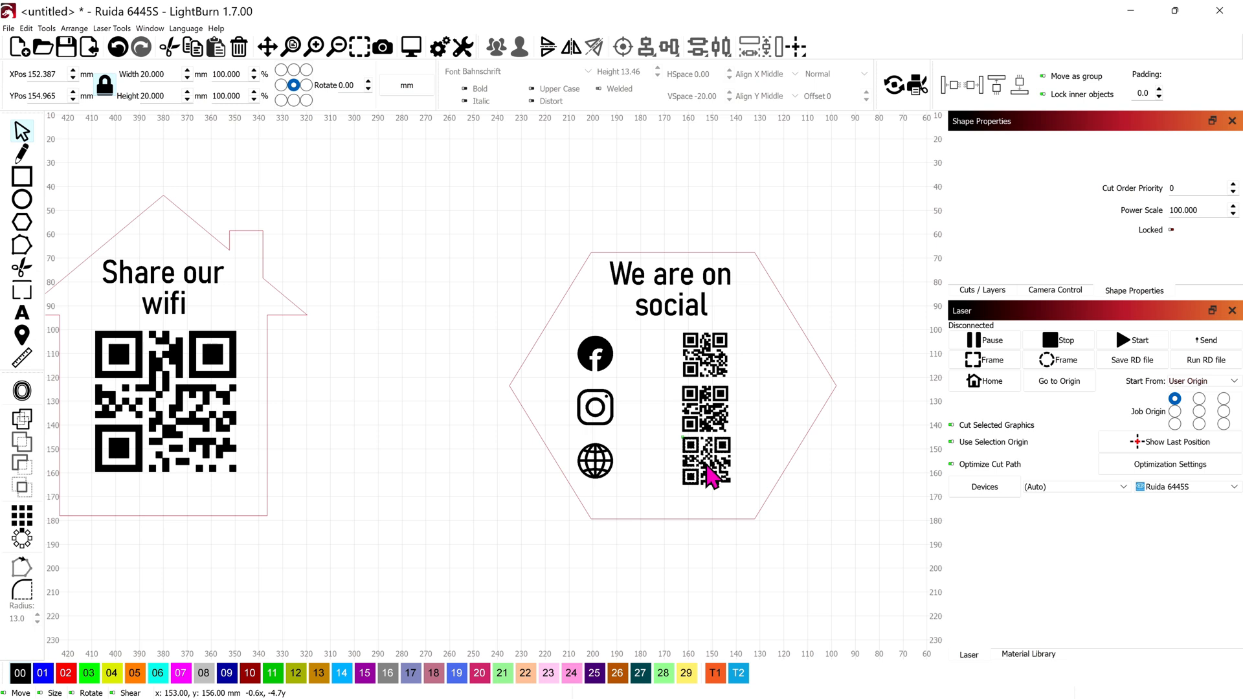
left_click(708, 353)
left_click_drag(712, 457, 709, 460)
Step: Shift the three social icons right toward the QR codes and group them
left_click_drag(624, 476, 573, 358)
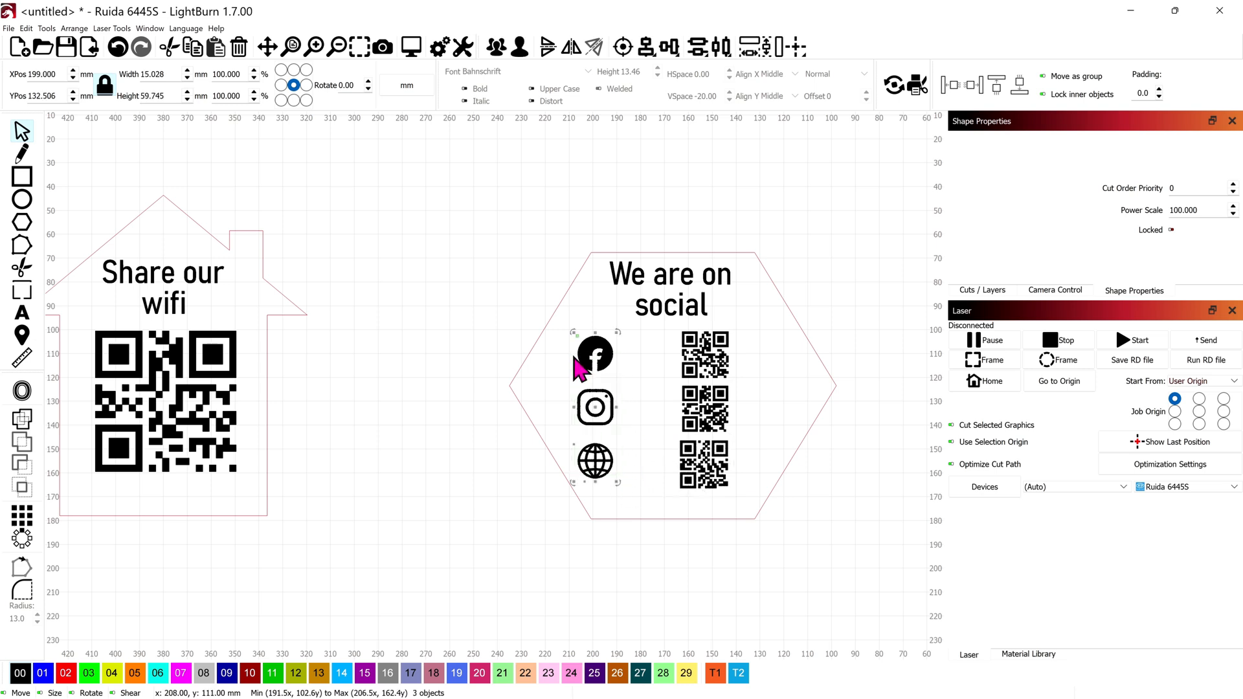
key("Right")
key("Right")
key("Right")
key("Right")
key("Right")
key("Right")
key("Right")
key("Right")
key("Right")
key("Right")
key("Right")
key("Right")
key("Right")
key("Right")
key("Right")
key("Right")
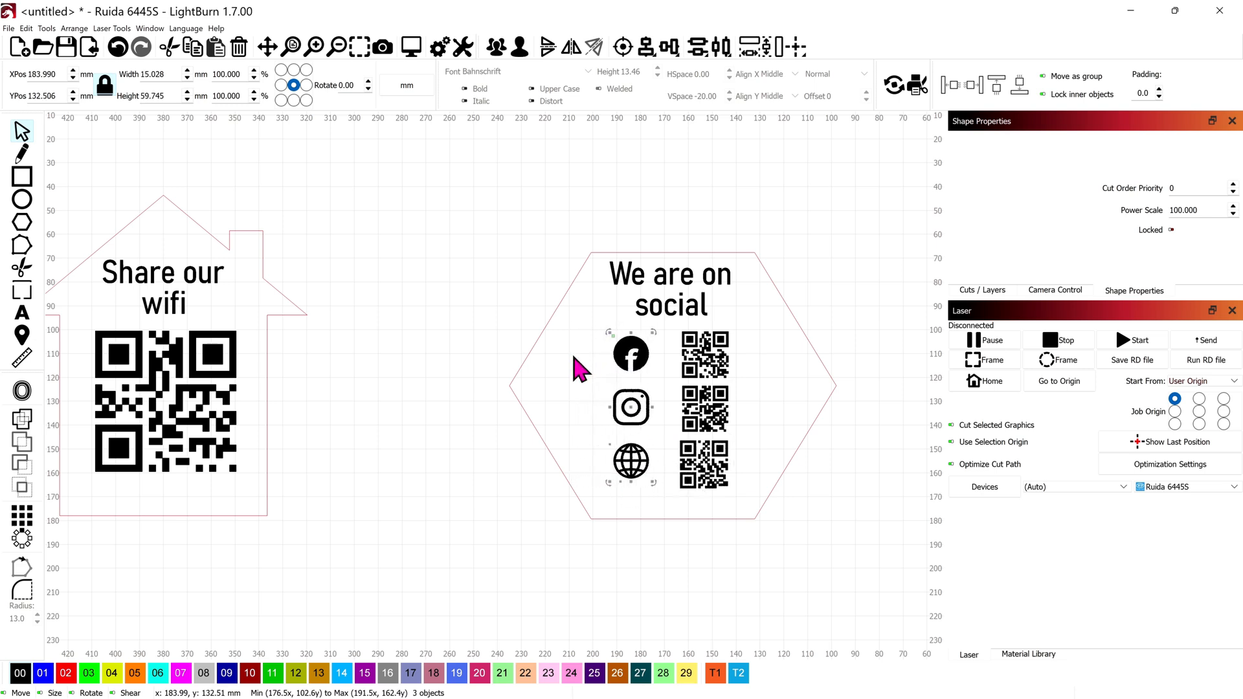
right_click(578, 369)
left_click(648, 495)
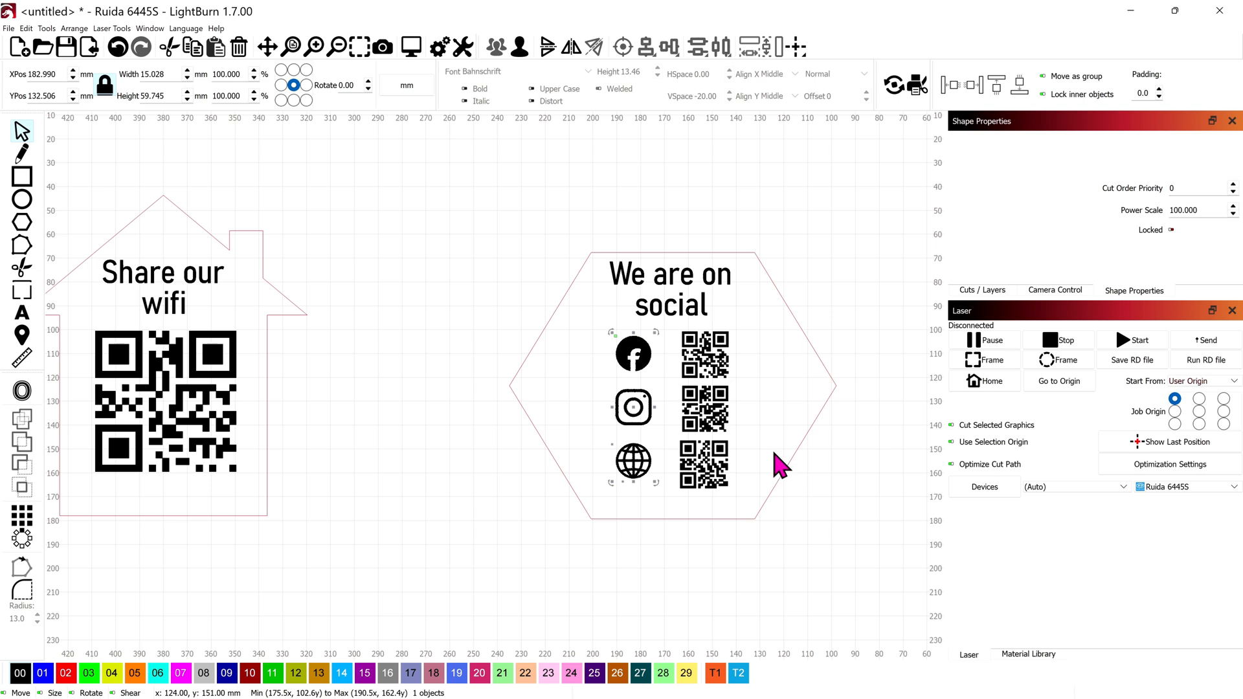
Step: Set the middle and top QR codes to 20 mm width
left_click(705, 413)
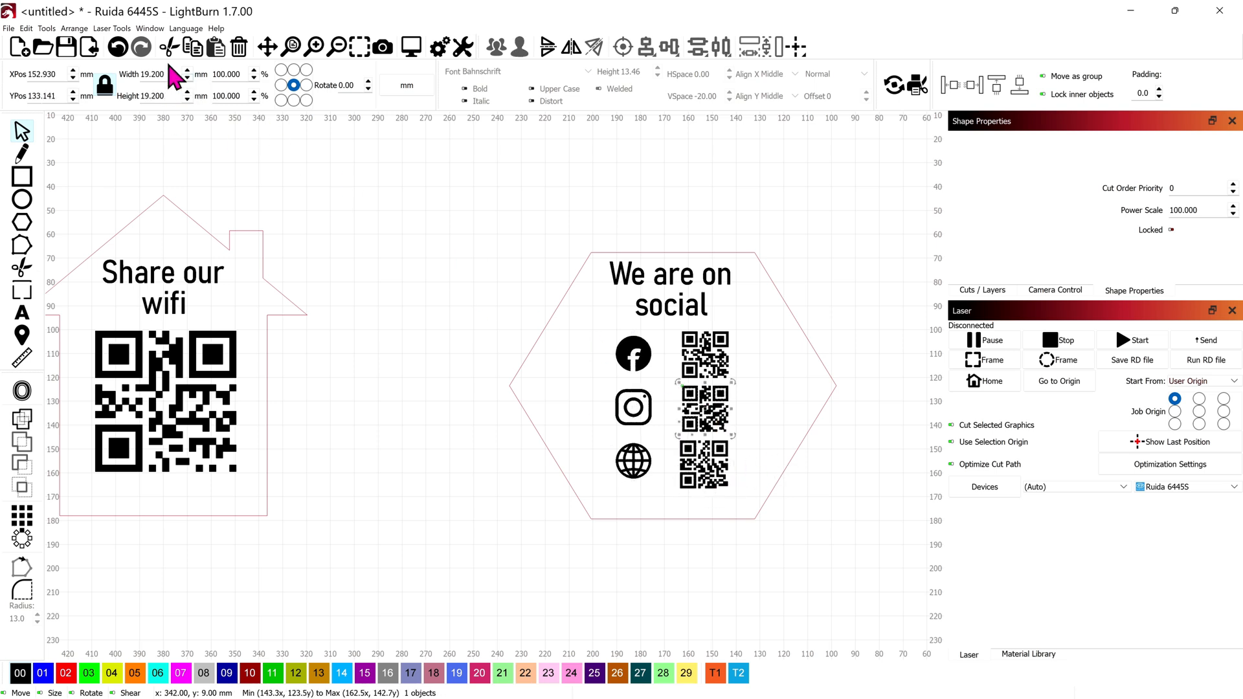
double_click(170, 74)
type("20")
key("Return")
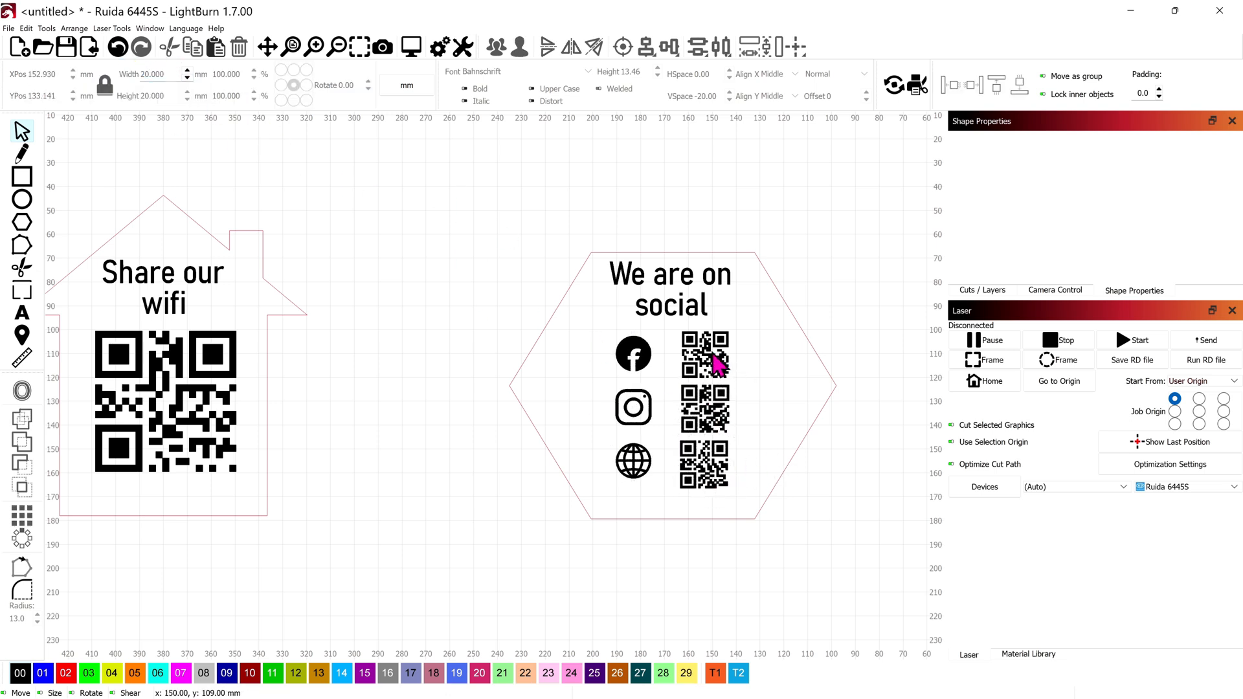
left_click(716, 355)
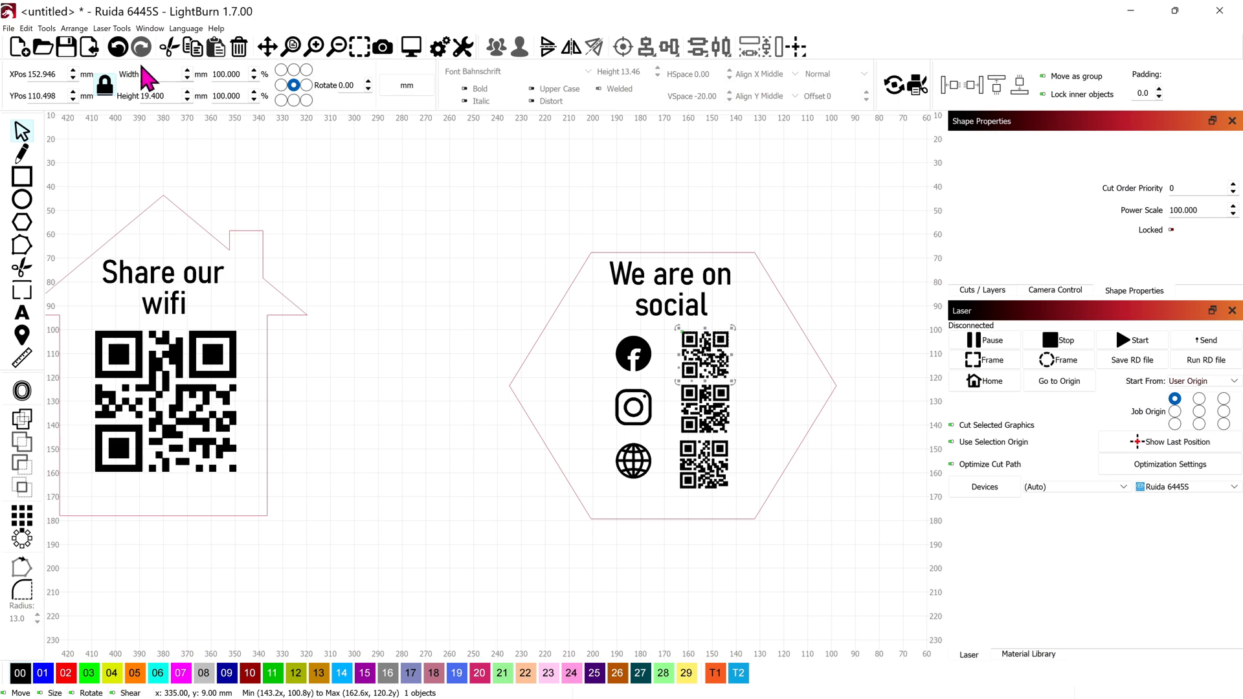
key("Return")
scroll(705, 409, "up", 1)
scroll(733, 381, "down", 1)
left_click_drag(733, 381, 581, 304)
Step: Change the 'We are on social' title font to AcroterionJF and zoom out to review both signs
left_click(528, 226)
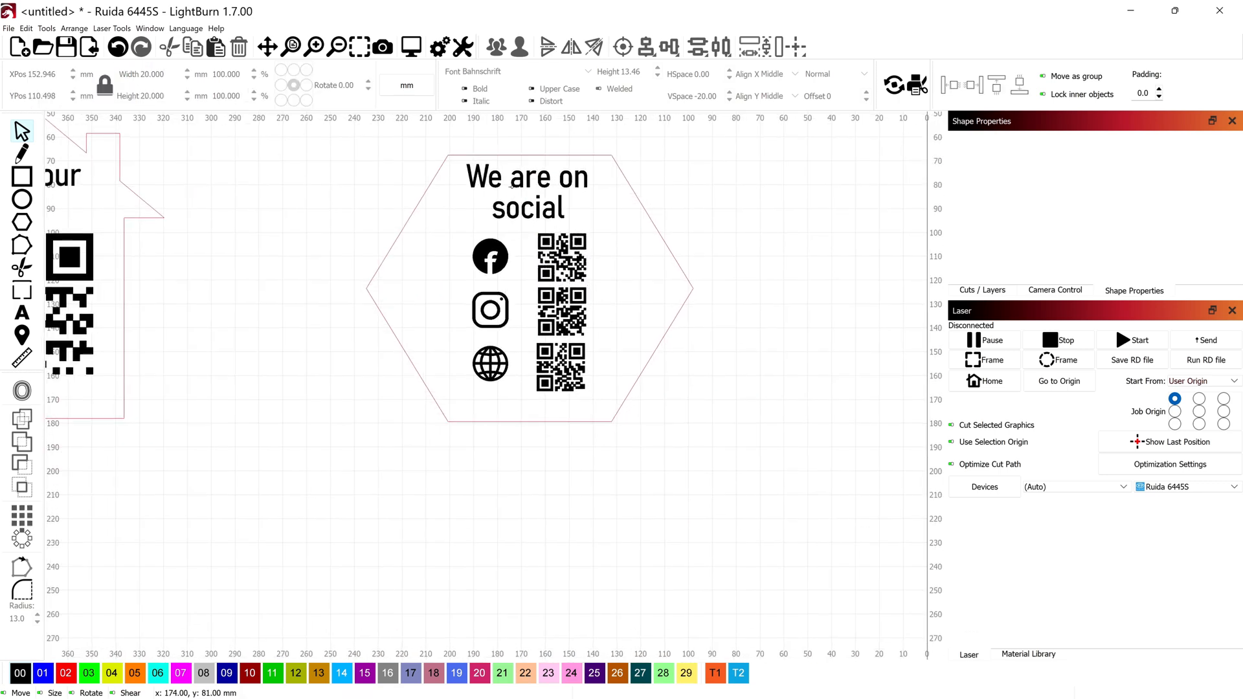
left_click_drag(518, 182, 520, 180)
left_click(587, 71)
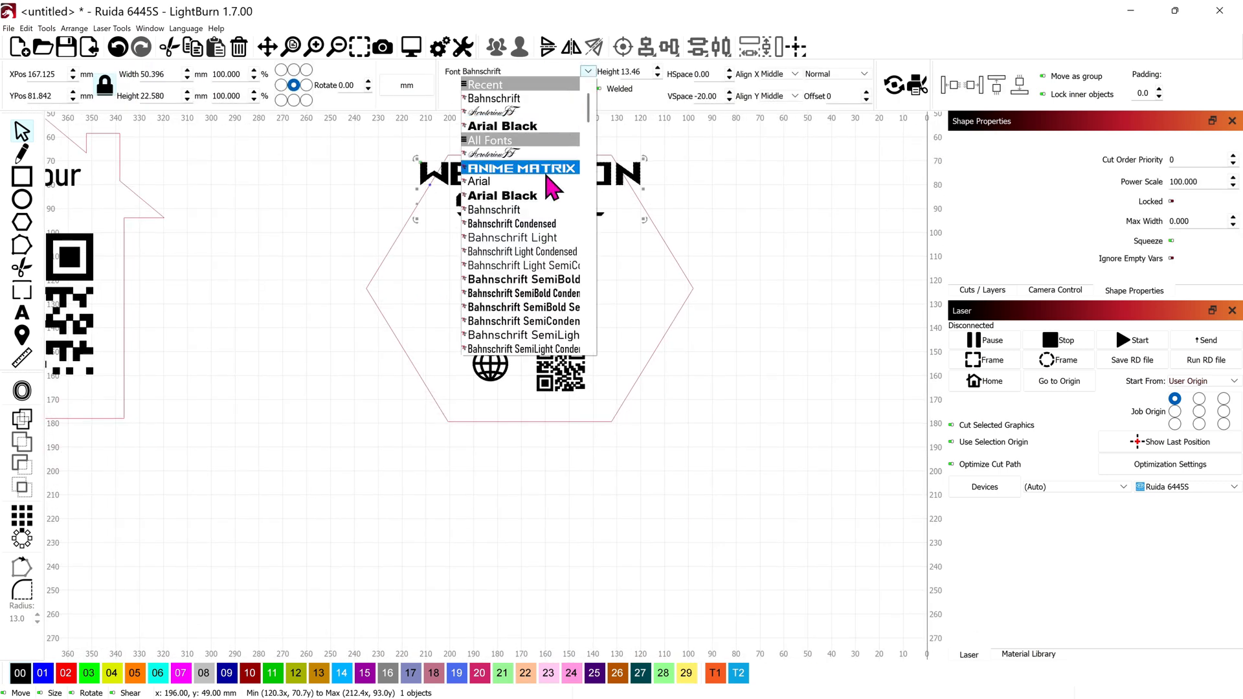
left_click(543, 166)
scroll(575, 230, "down", 1)
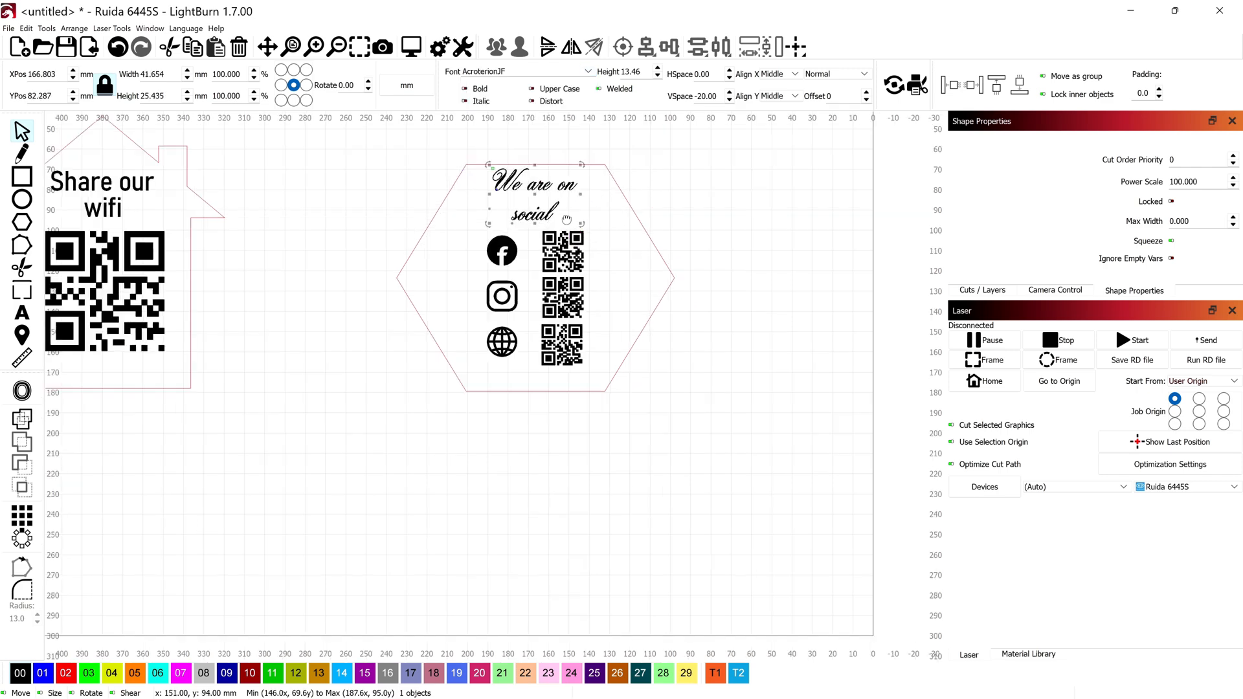
left_click_drag(567, 220, 524, 313)
left_click(644, 292)
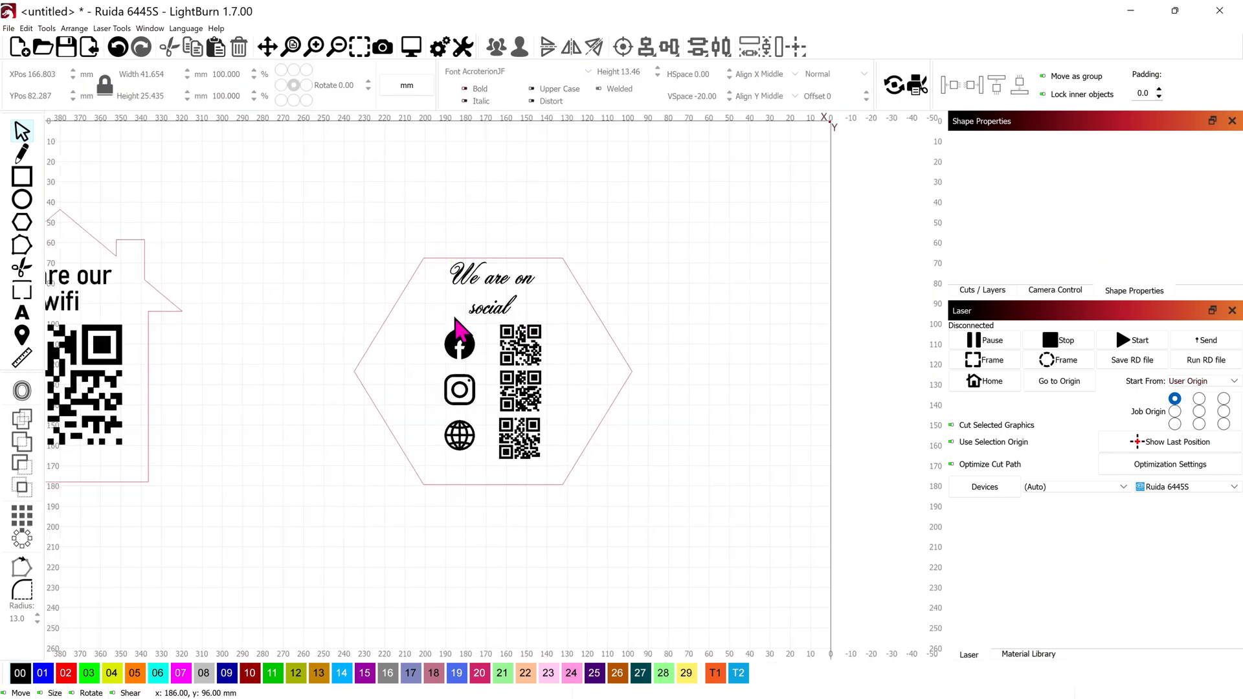
scroll(552, 348, "down", 2)
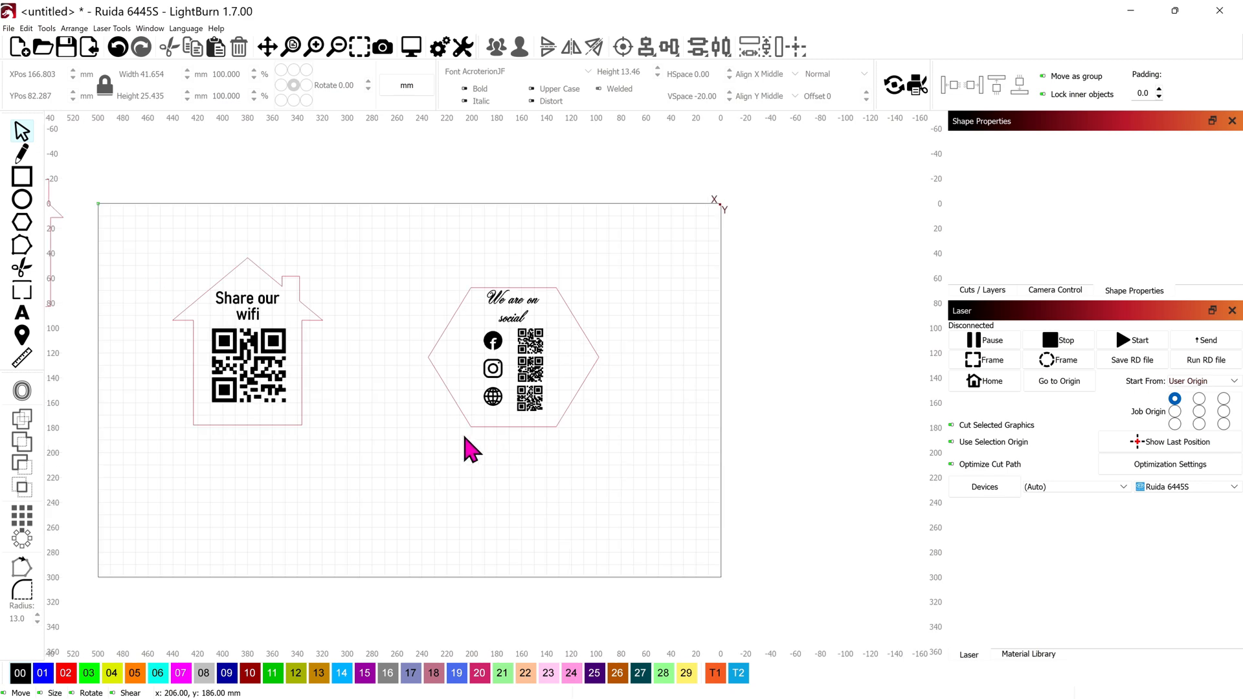
left_click_drag(488, 419, 600, 365)
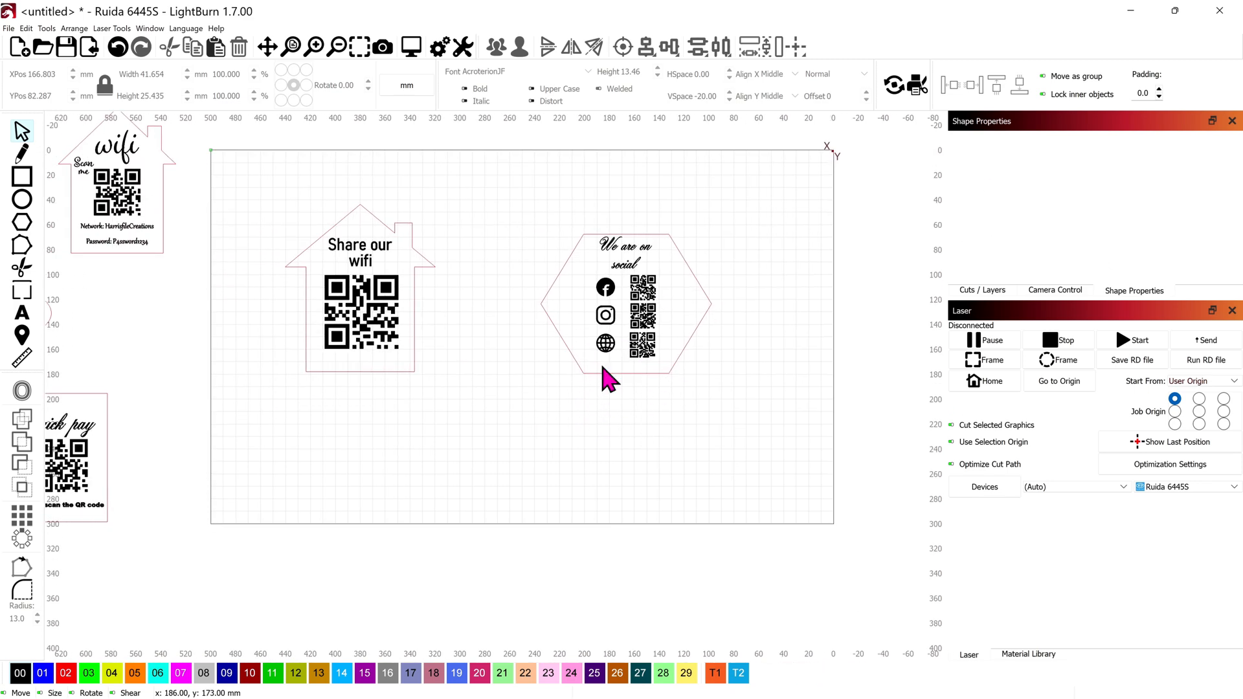
scroll(492, 353, "down", 2)
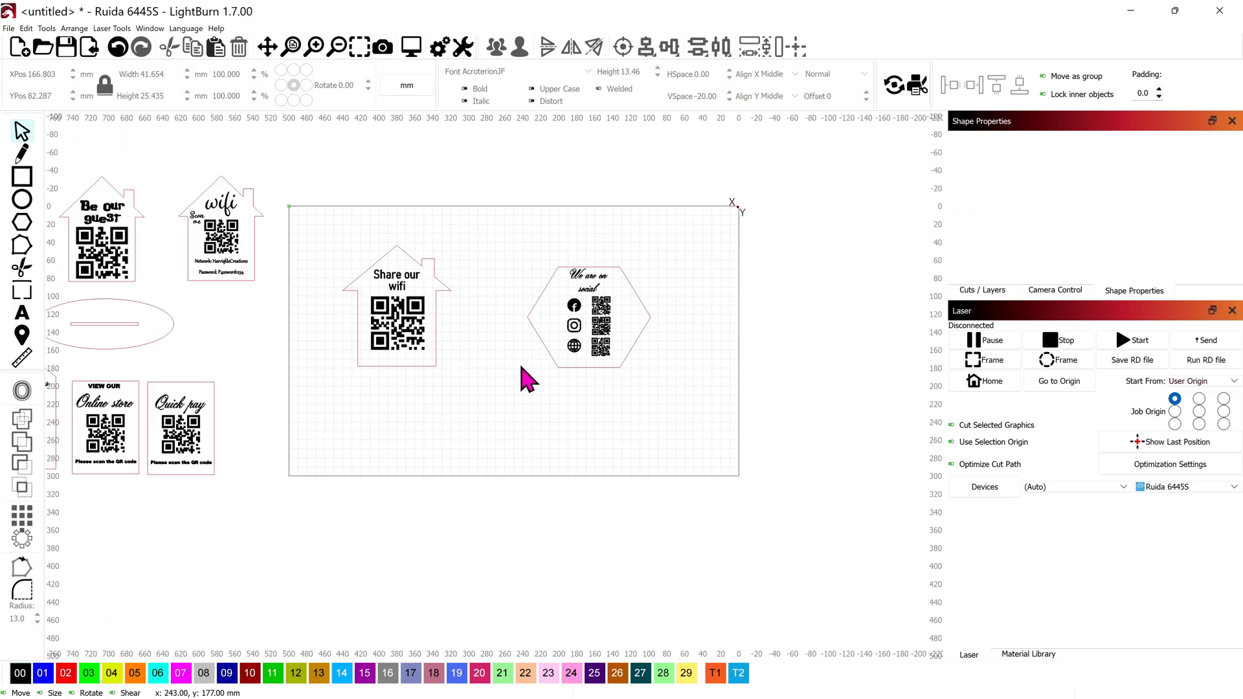
scroll(528, 380, "up", 2)
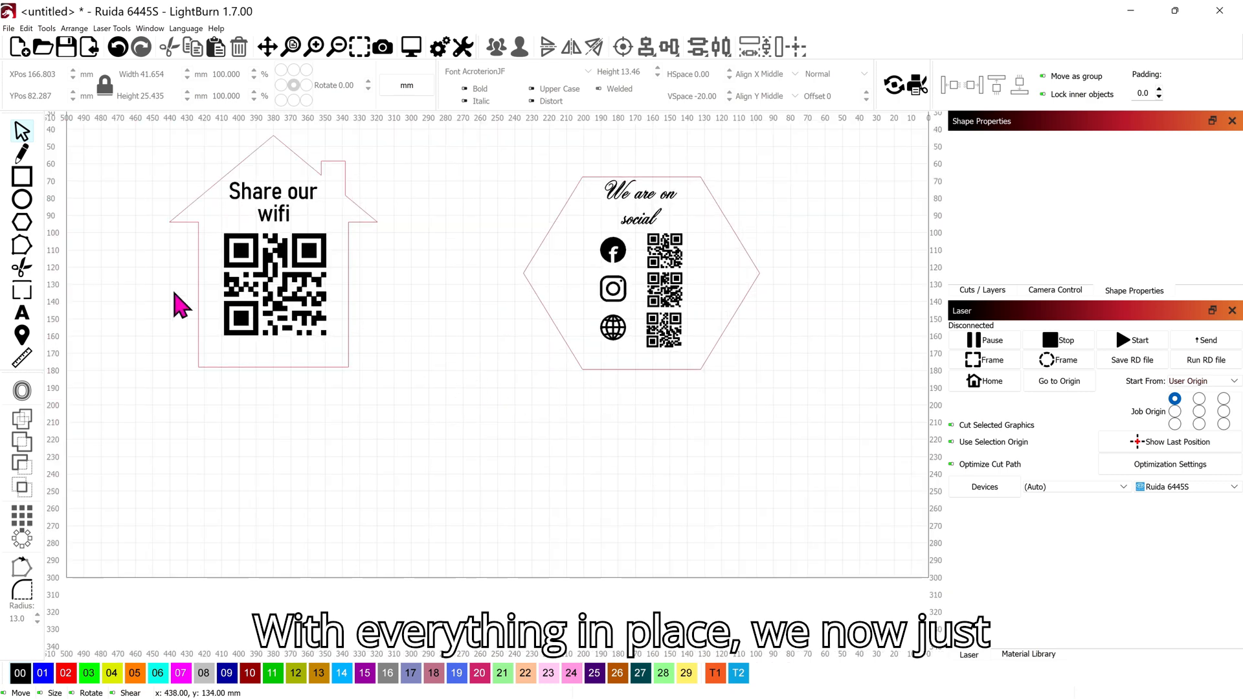
key("ctrl+e")
Step: Draw a 175 × 58 mm oval base with a 94 × 3 mm slot rectangle inside it
left_click_drag(489, 420, 797, 530)
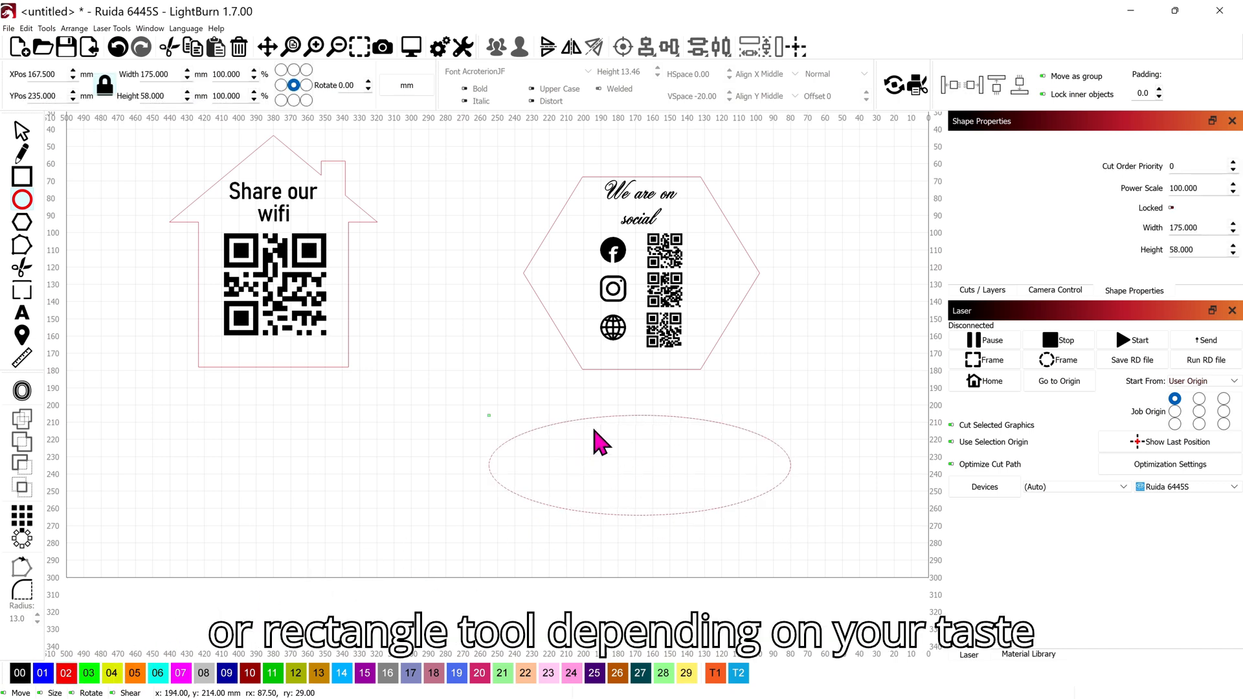
left_click(22, 176)
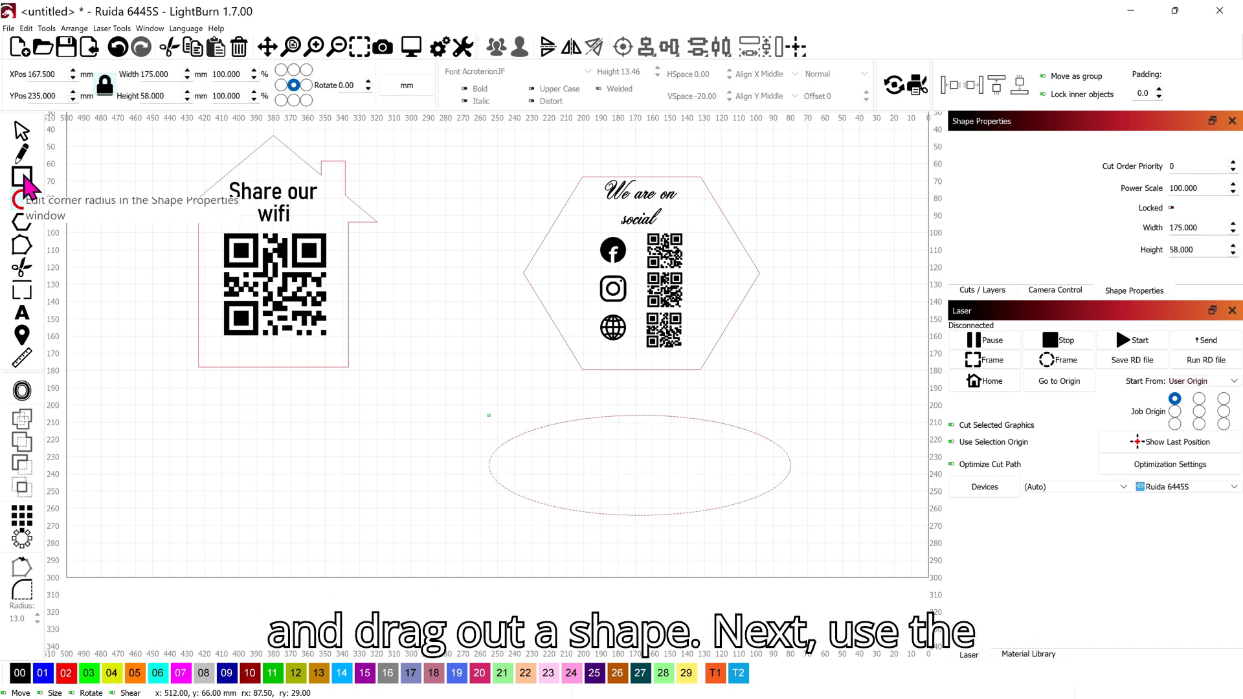
left_click_drag(740, 470, 729, 465)
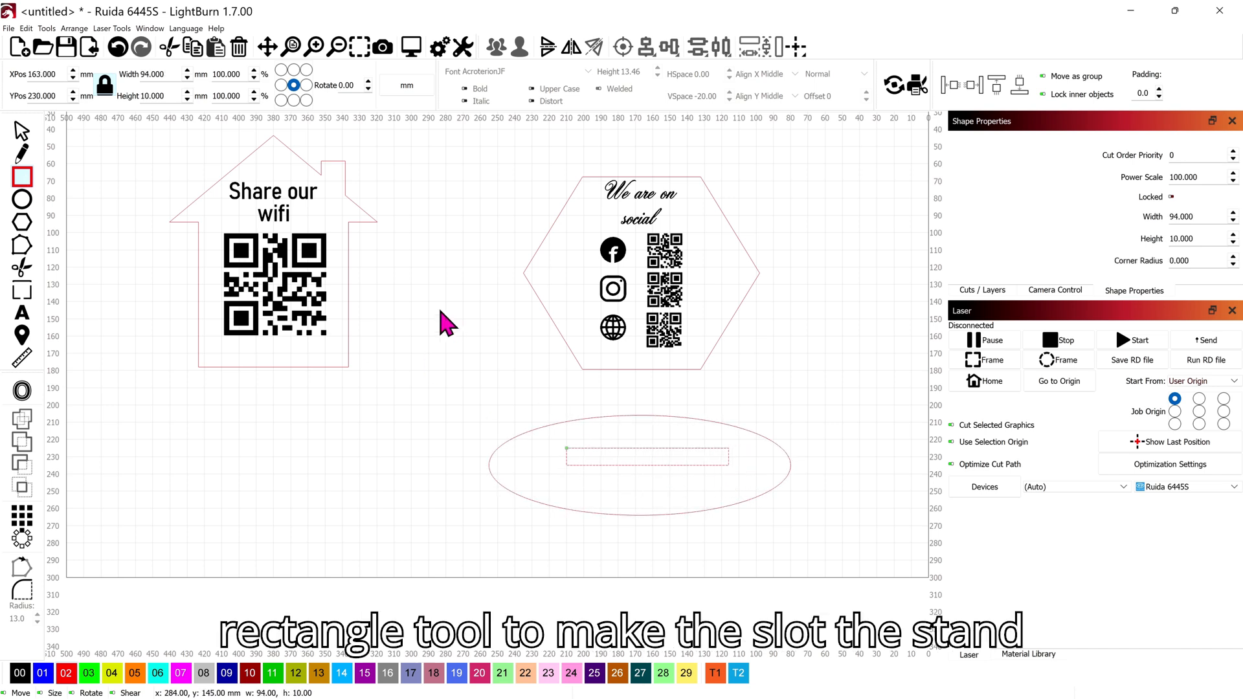
left_click(172, 96)
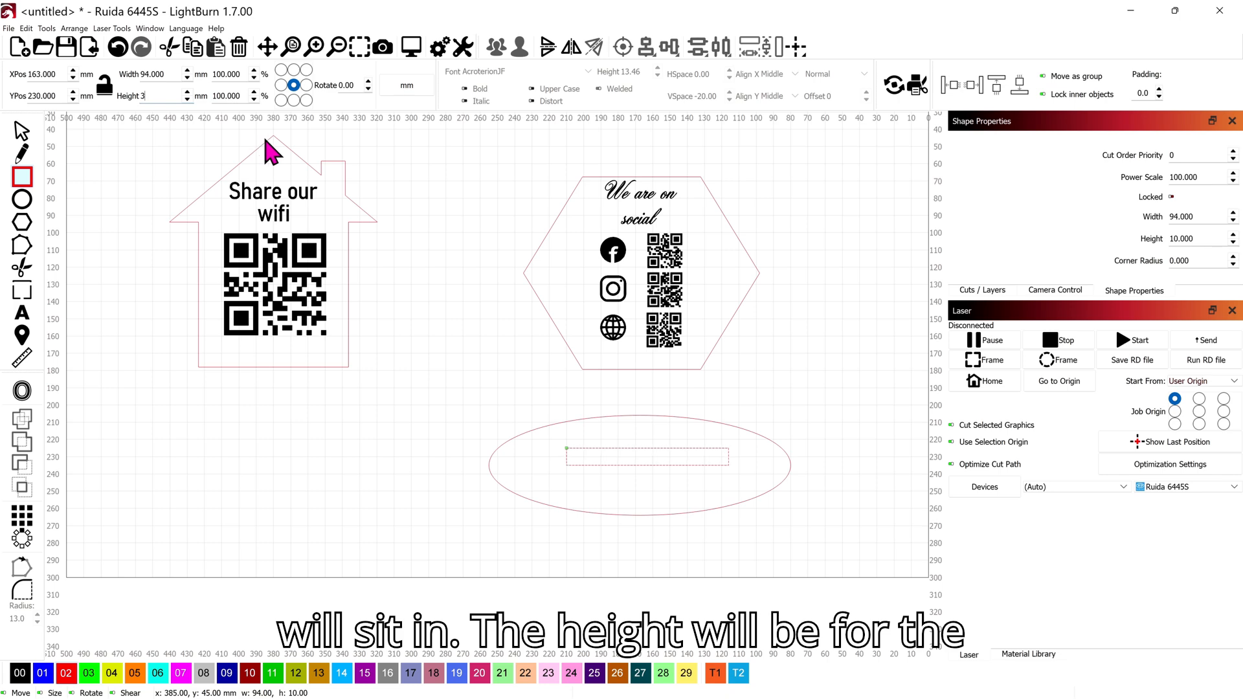
type("3")
key("Return")
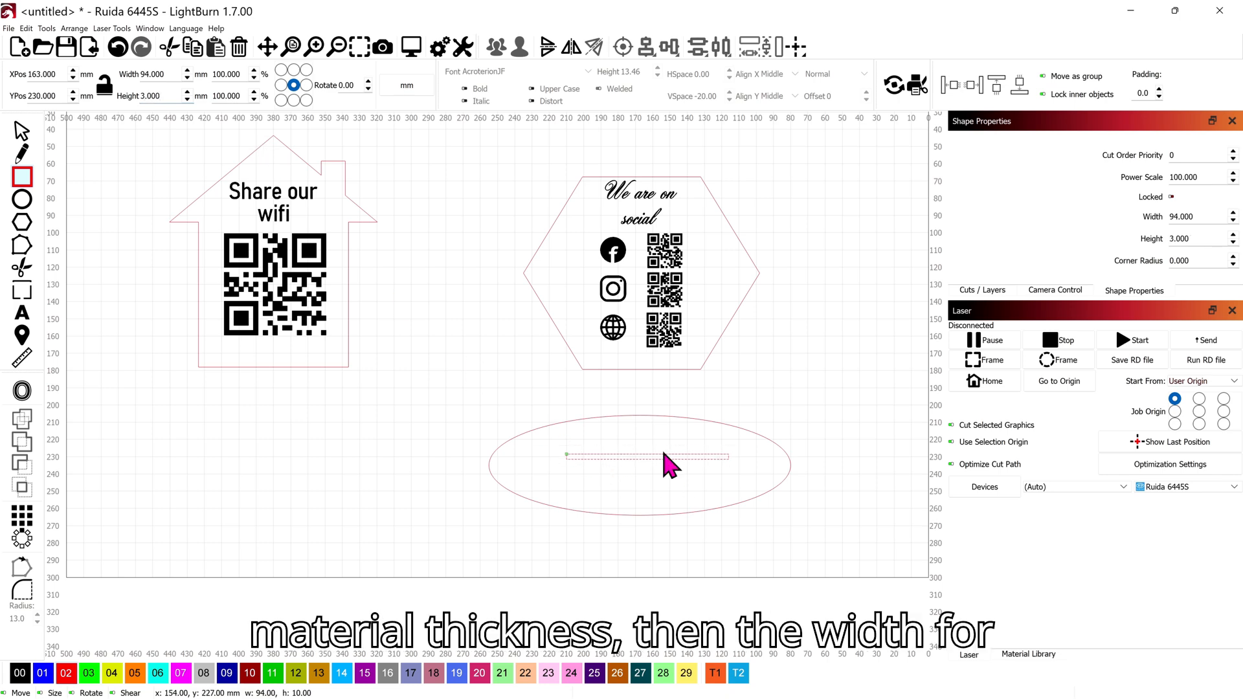
scroll(686, 499, "up", 2)
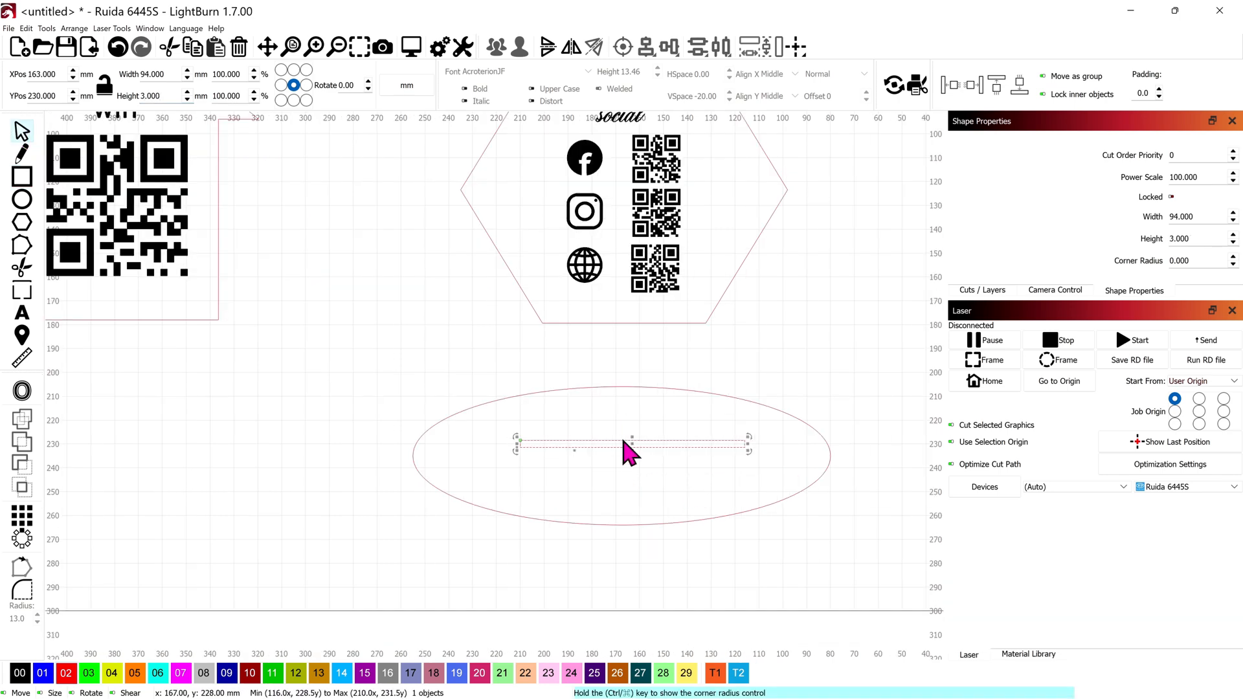
left_click_drag(743, 541, 668, 466)
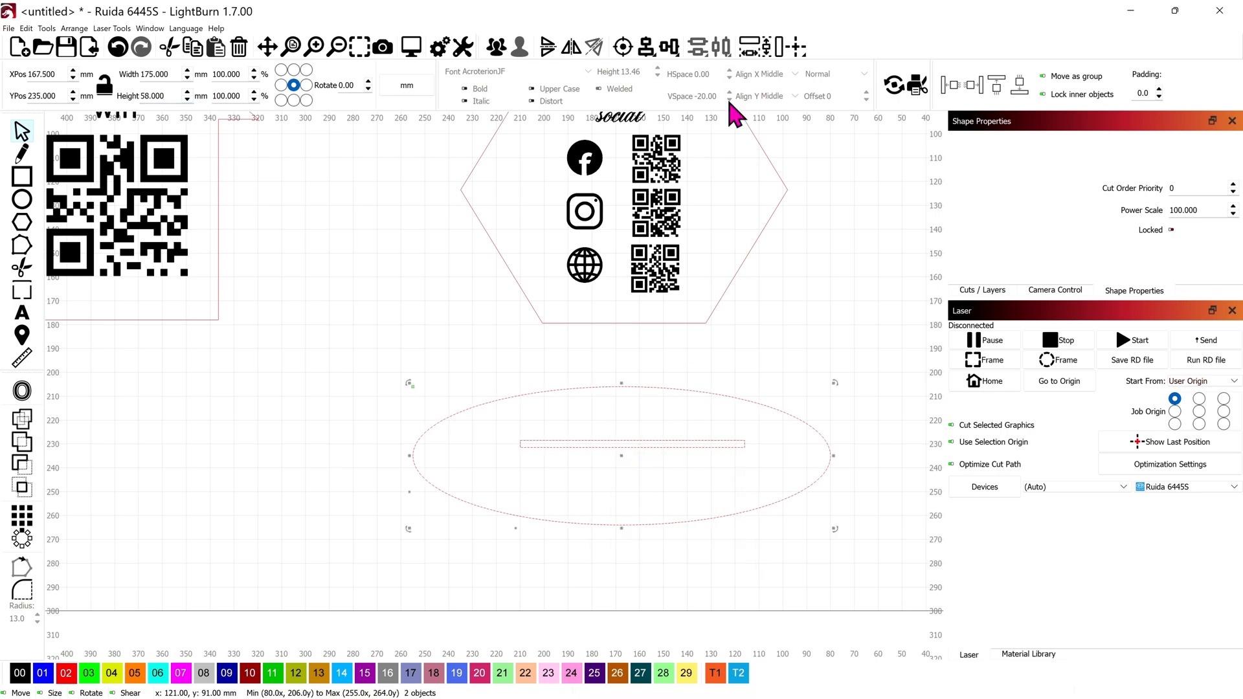
Step: Align the slot's centre with the oval base and move both up beneath the hexagon sign
left_click(644, 47)
left_click(623, 47)
scroll(690, 462, "down", 2)
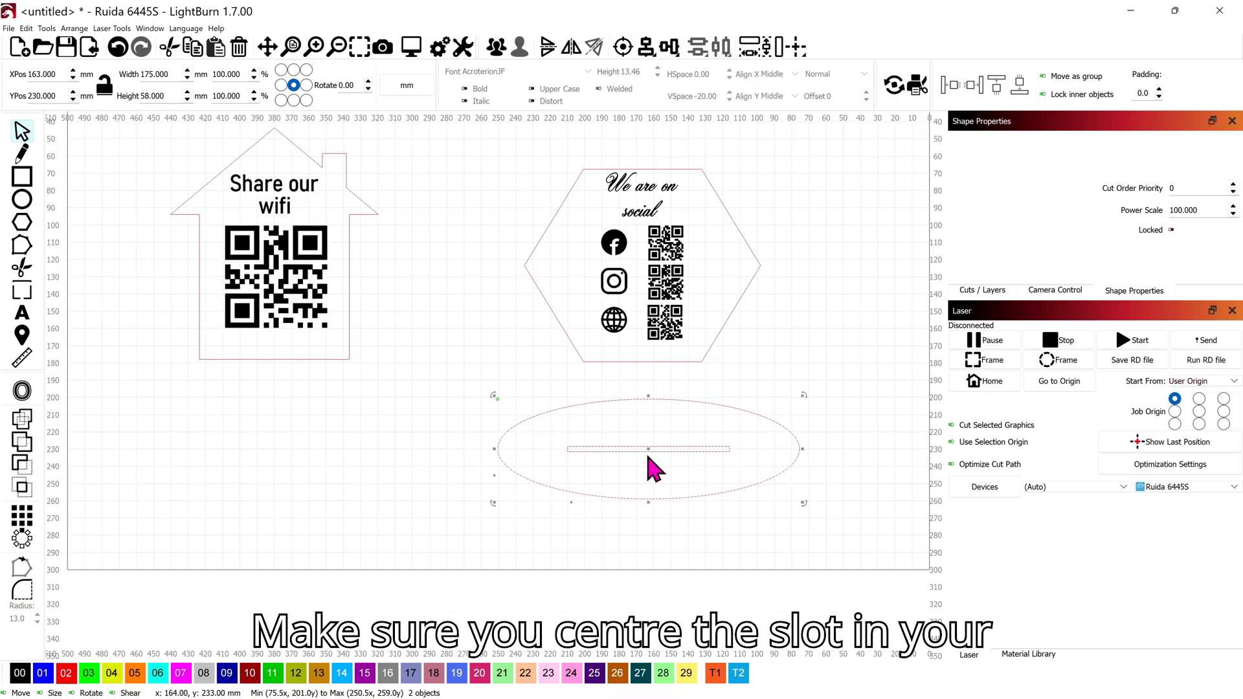
mouse_move(651, 467)
left_mouse_down()
mouse_move(653, 376)
mouse_move(647, 499)
mouse_move(652, 467)
left_mouse_up()
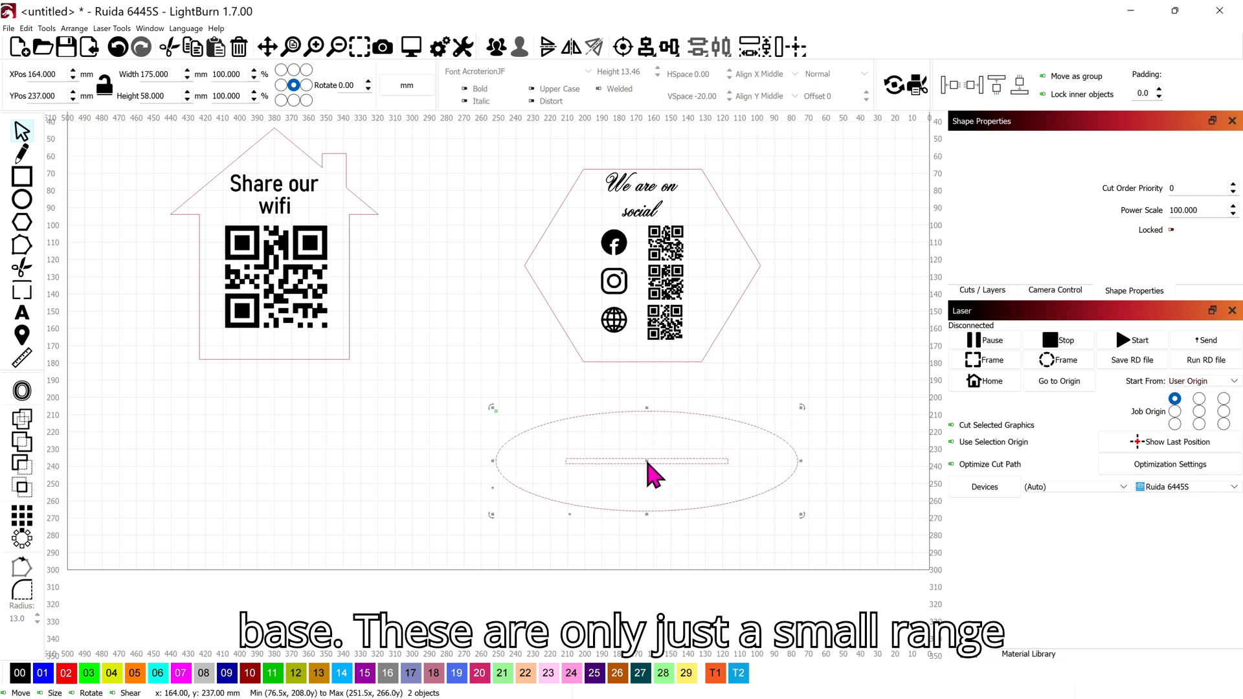
left_click(737, 390)
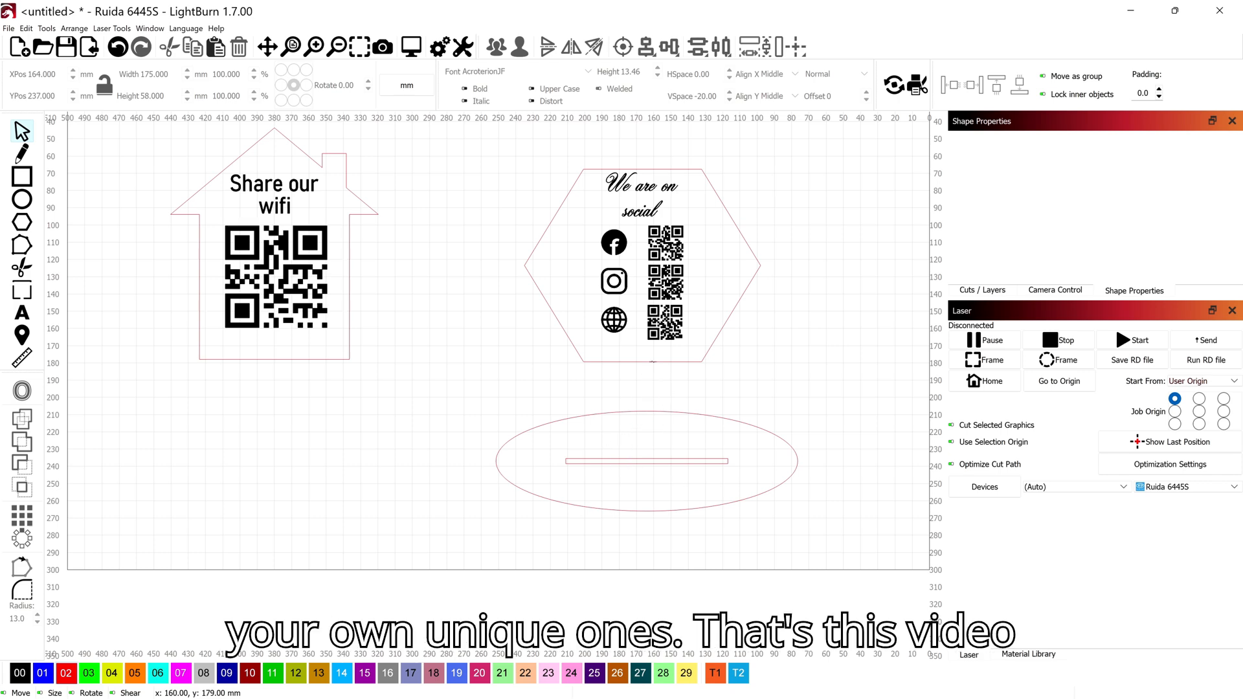
left_click(653, 361)
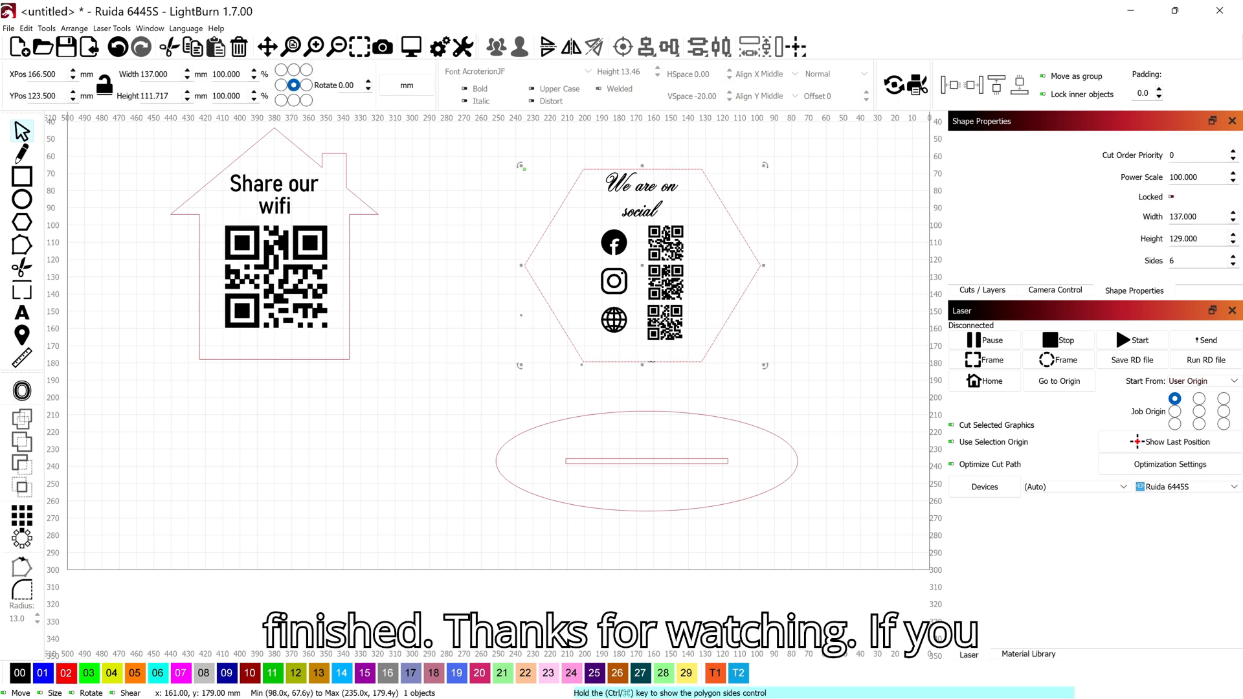
scroll(632, 447, "down", 5)
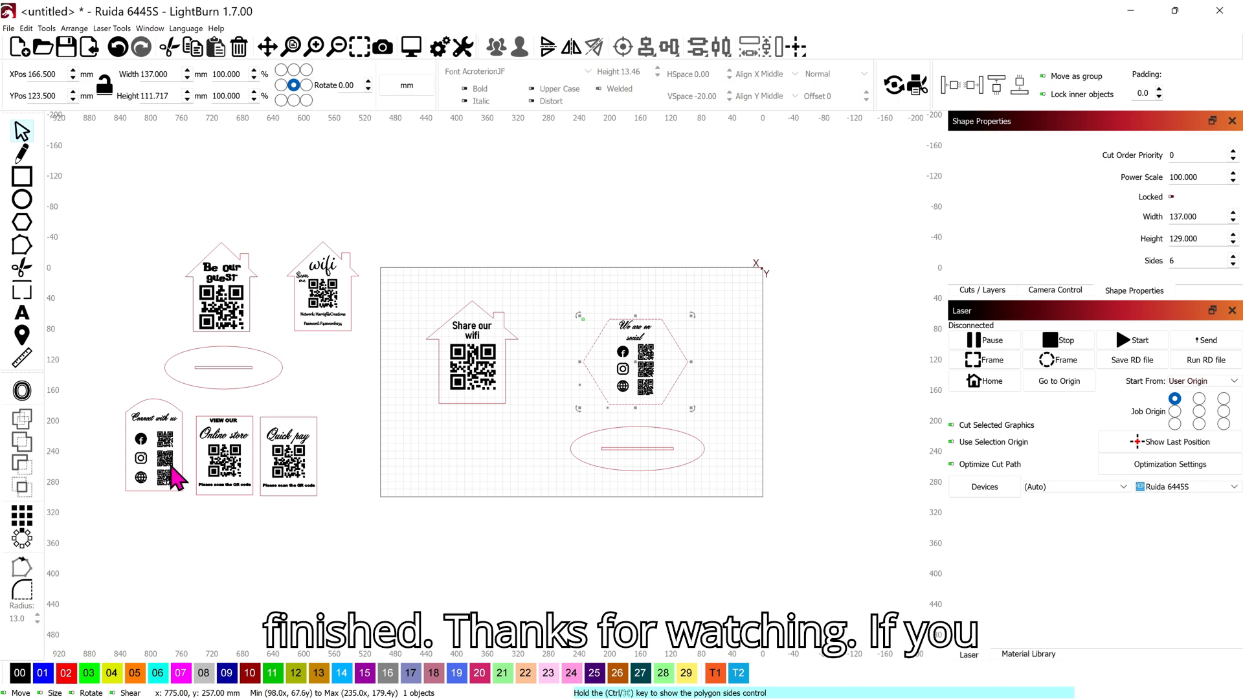
scroll(172, 479, "up", 3)
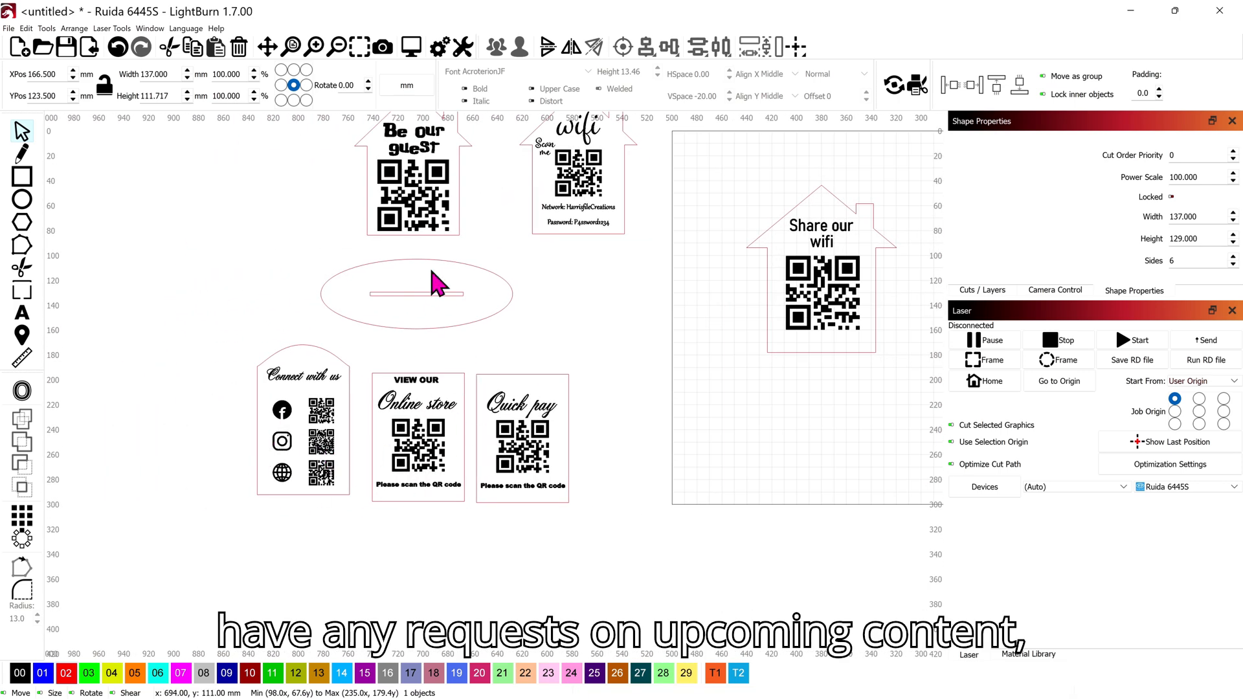
scroll(515, 301, "down", 1)
left_click_drag(627, 316, 492, 408)
left_click_drag(624, 383, 556, 389)
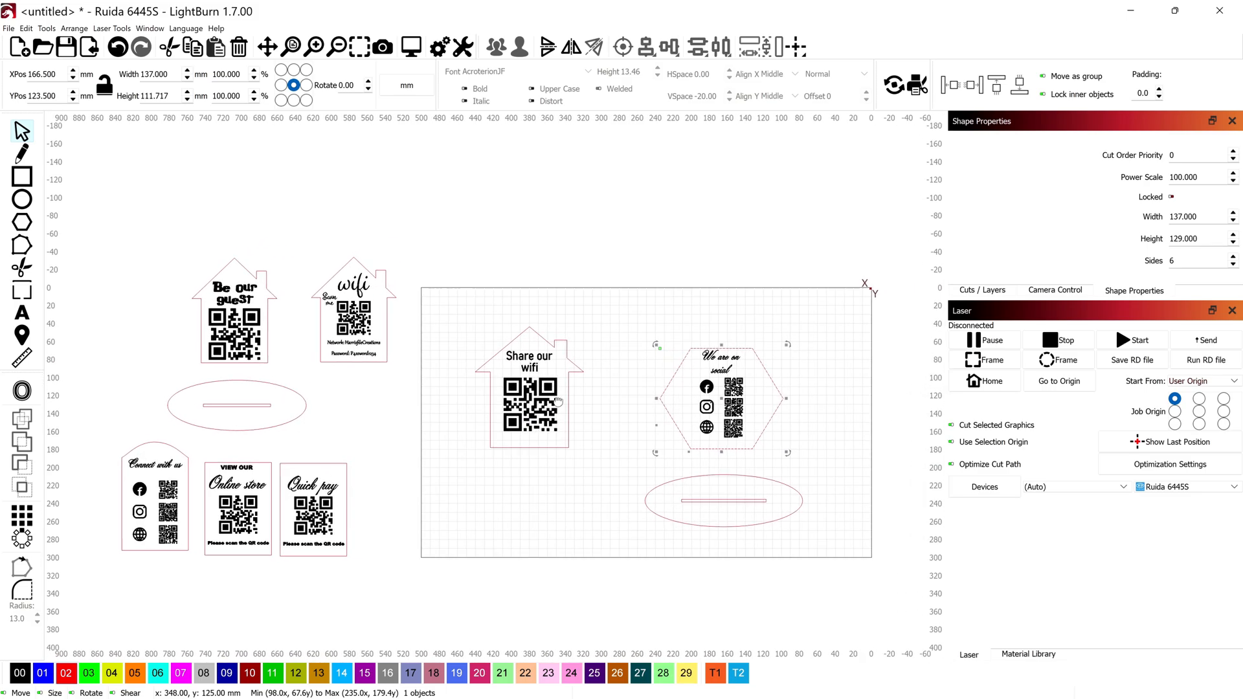